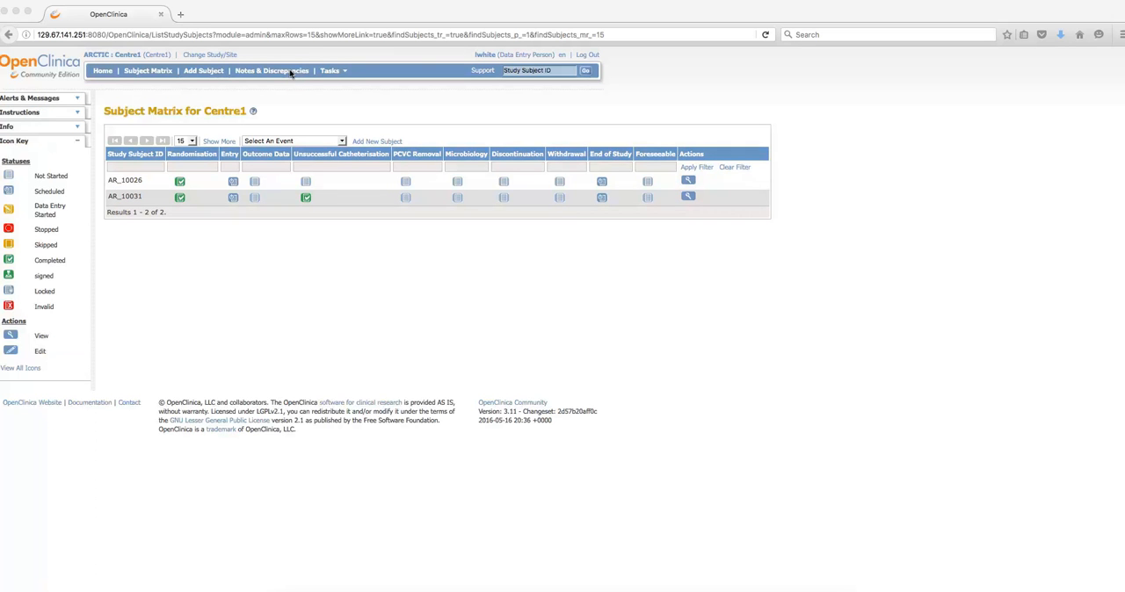
- Open the subject matrix for Centre1 and view its options for the number of rows shown
left_click(156, 72)
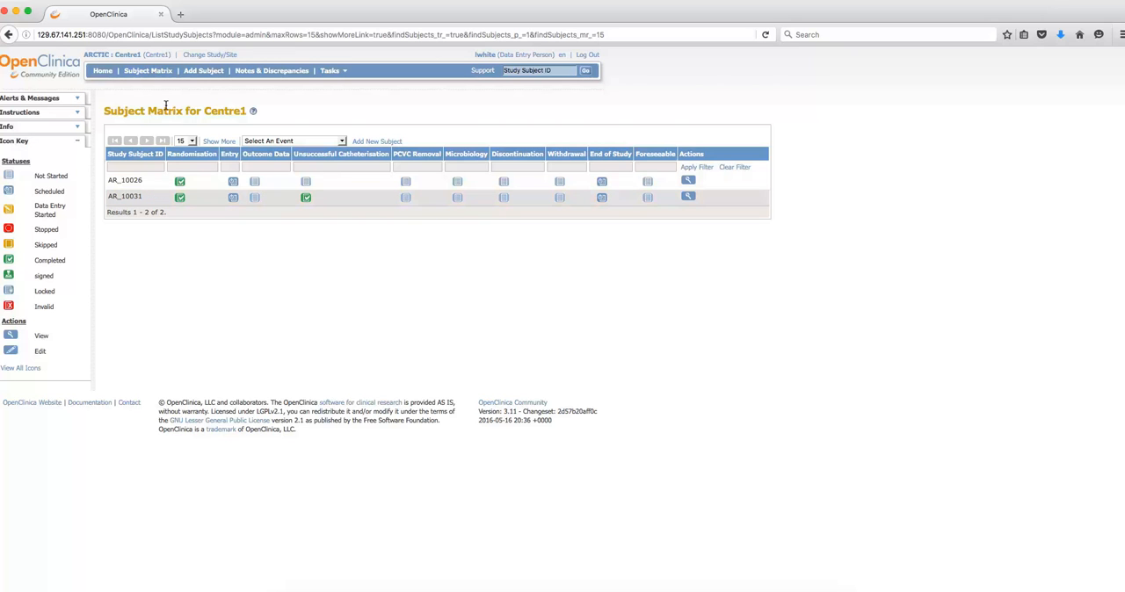
left_click(191, 141)
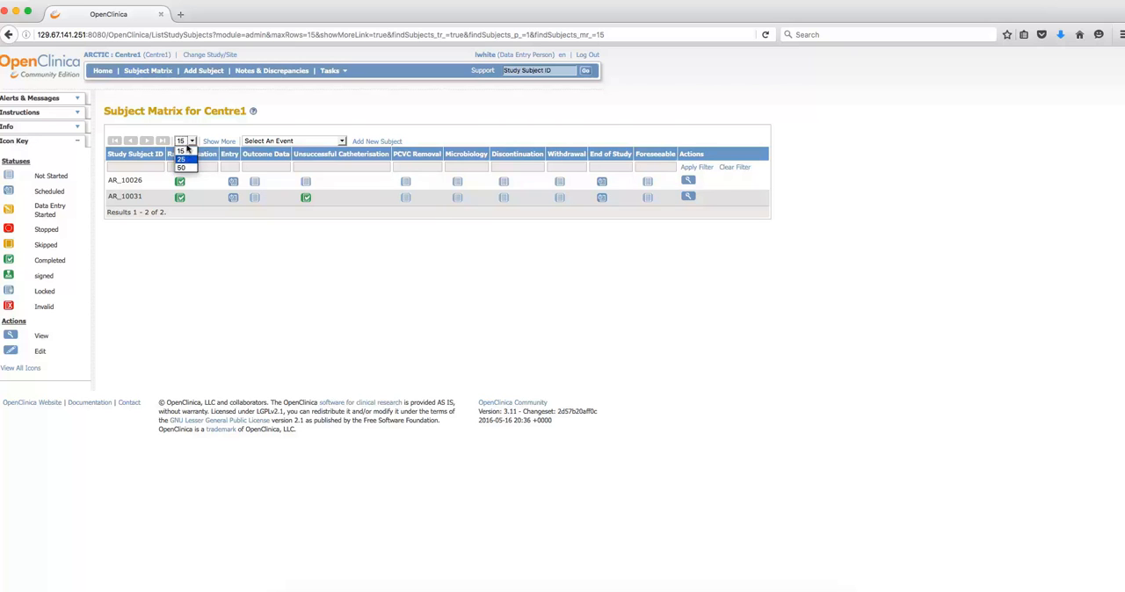
left_click(176, 132)
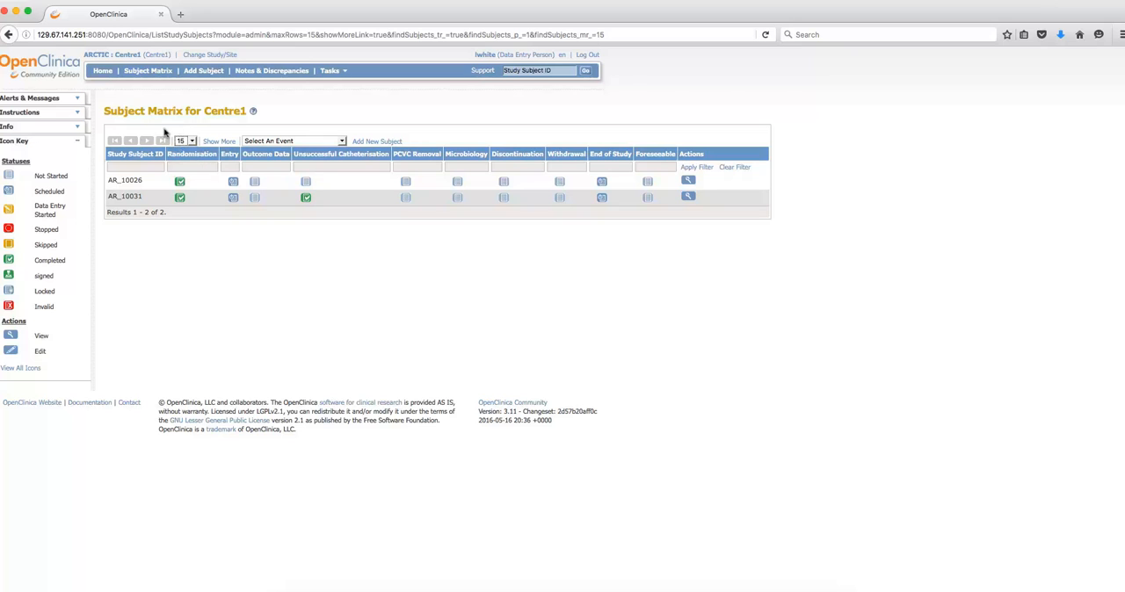
- Filter the subject matrix by the first listed subject's study ID and clear the filter again
left_click(121, 167)
type("10026")
left_click(686, 167)
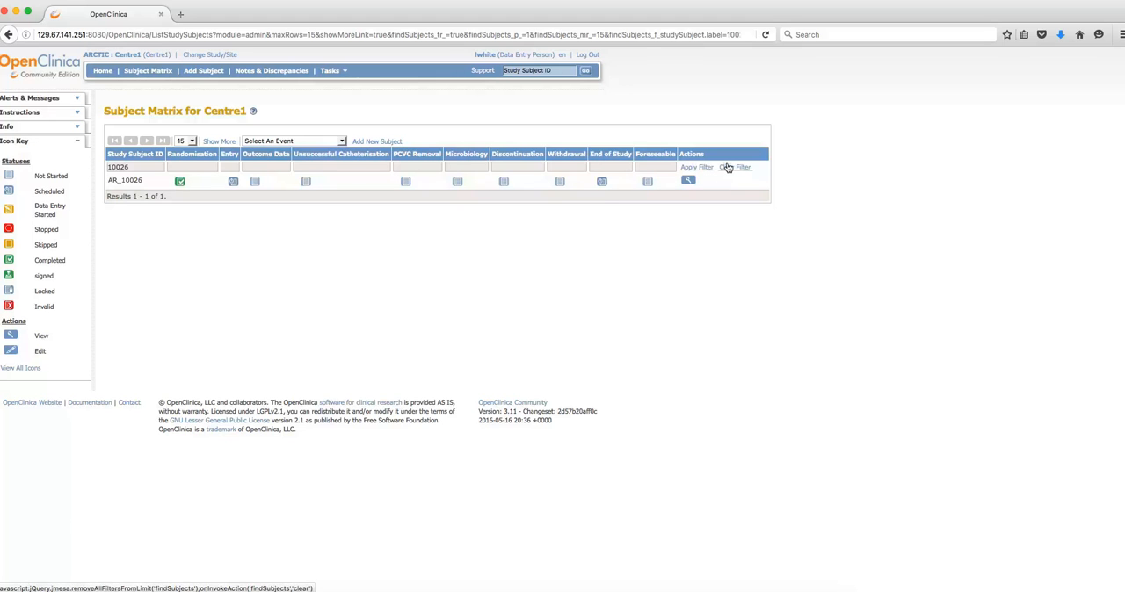
left_click(727, 167)
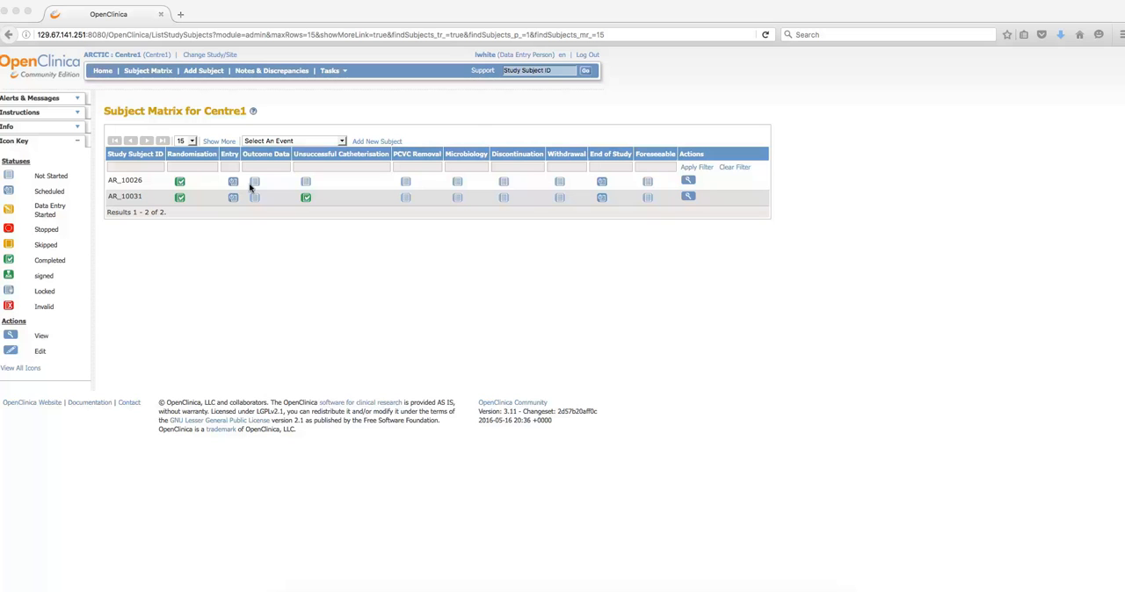
- Examine the status icon key and the second subject's Randomisation, Entry and End of Study event statuses
left_click(13, 135)
triple_click(11, 136)
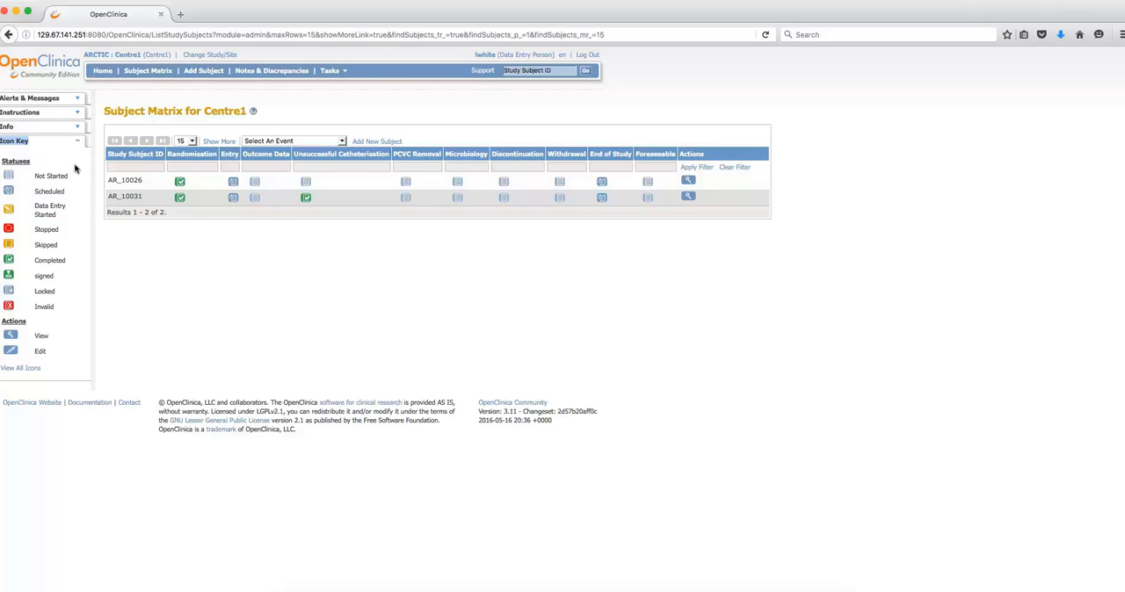
left_click(175, 227)
mouse_move(176, 199)
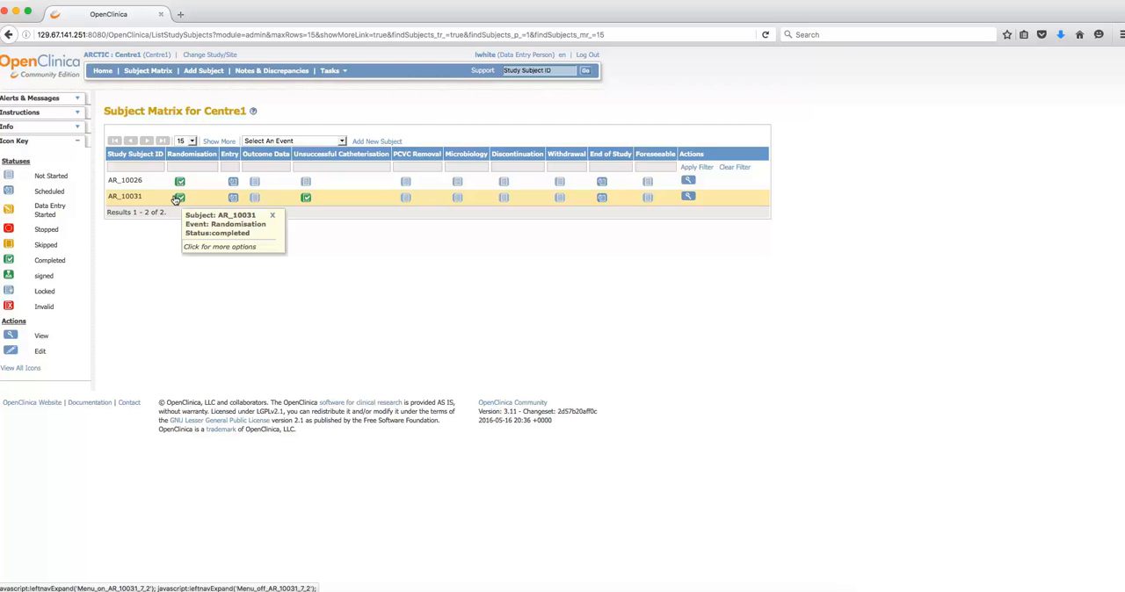
mouse_move(229, 198)
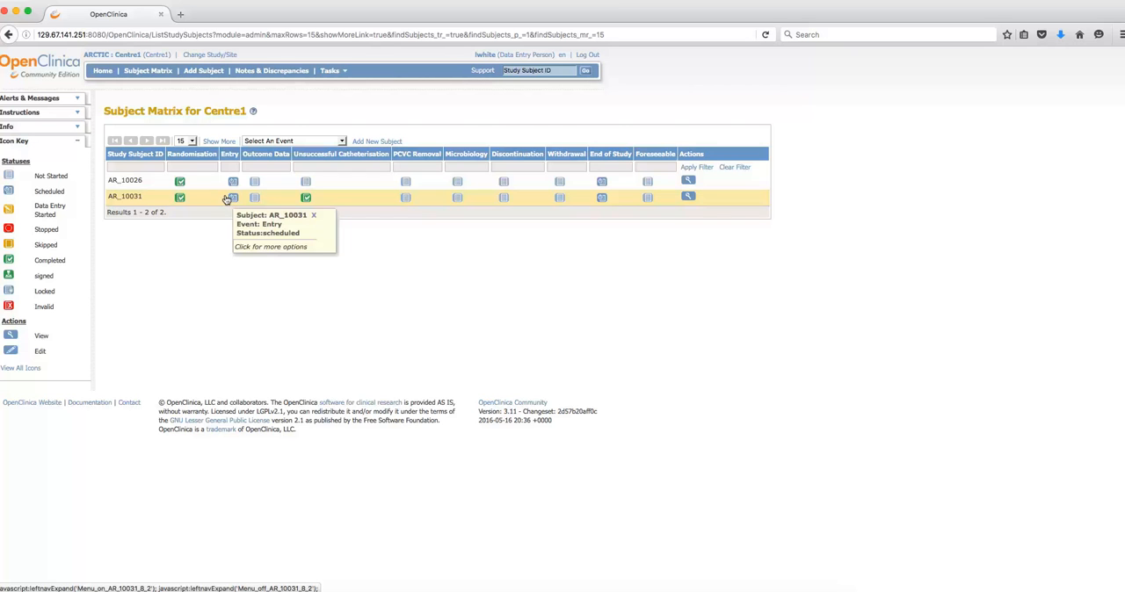
mouse_move(592, 196)
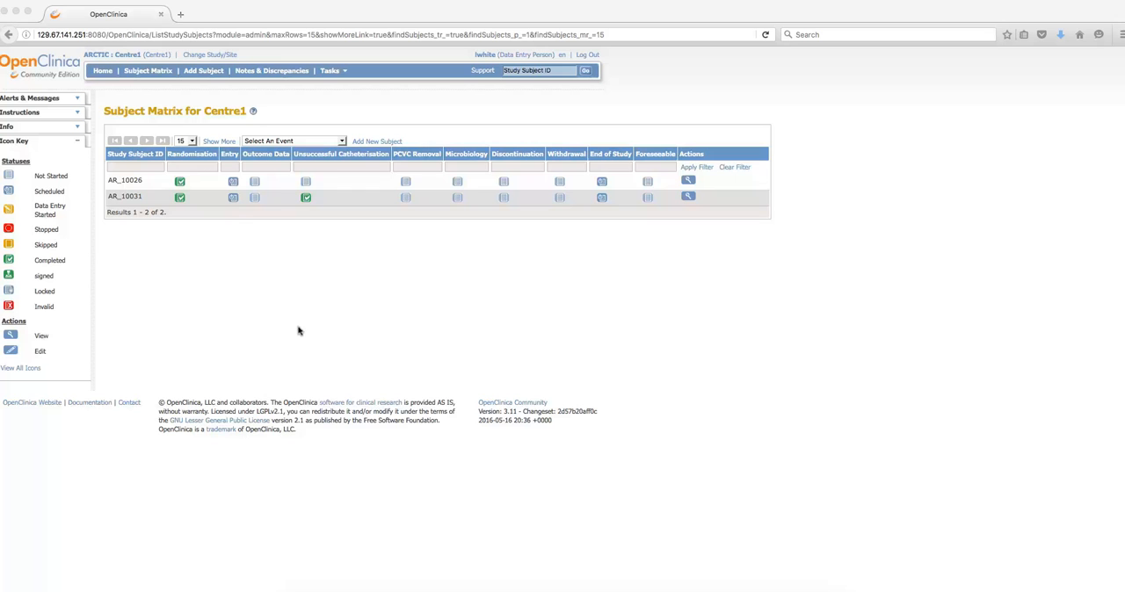
- Open the AREN form of the first subject's Entry event for data entry and view its list of sections
left_click(233, 182)
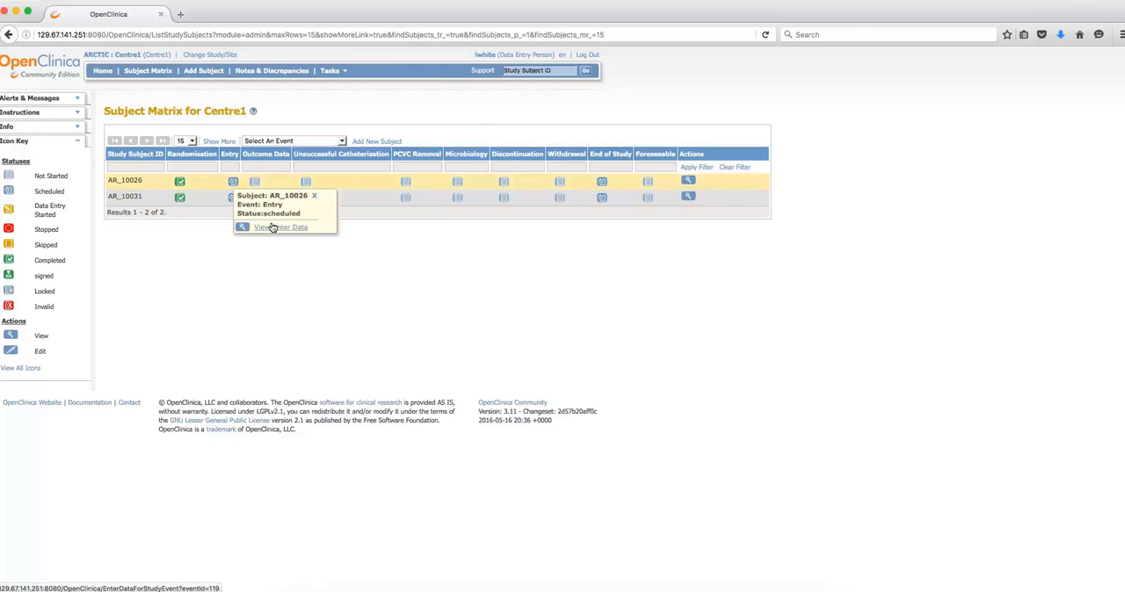
left_click(273, 228)
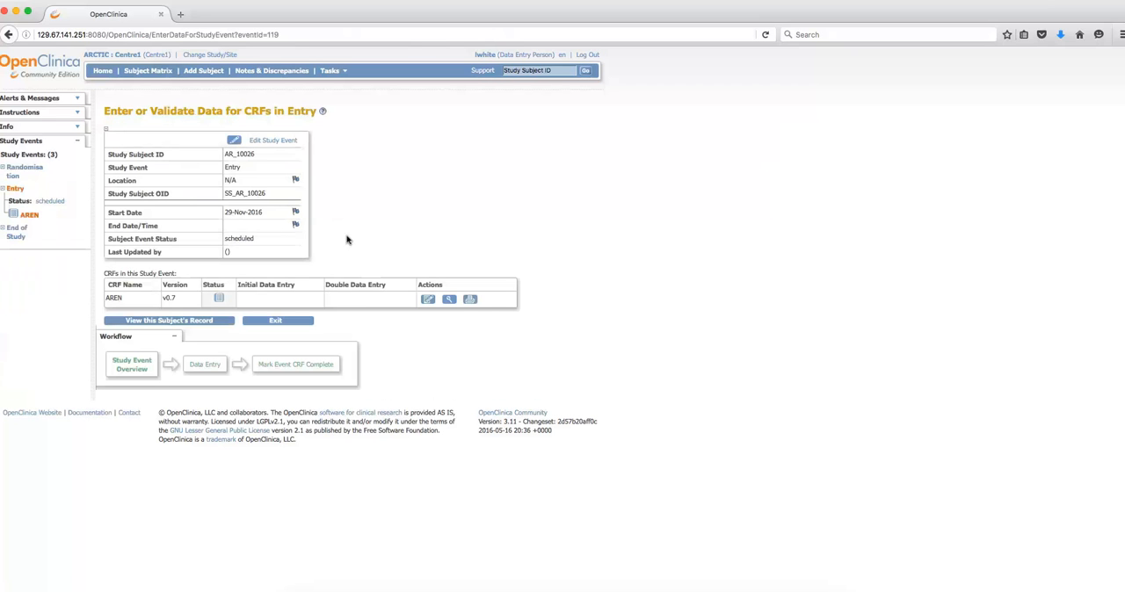
left_click(426, 299)
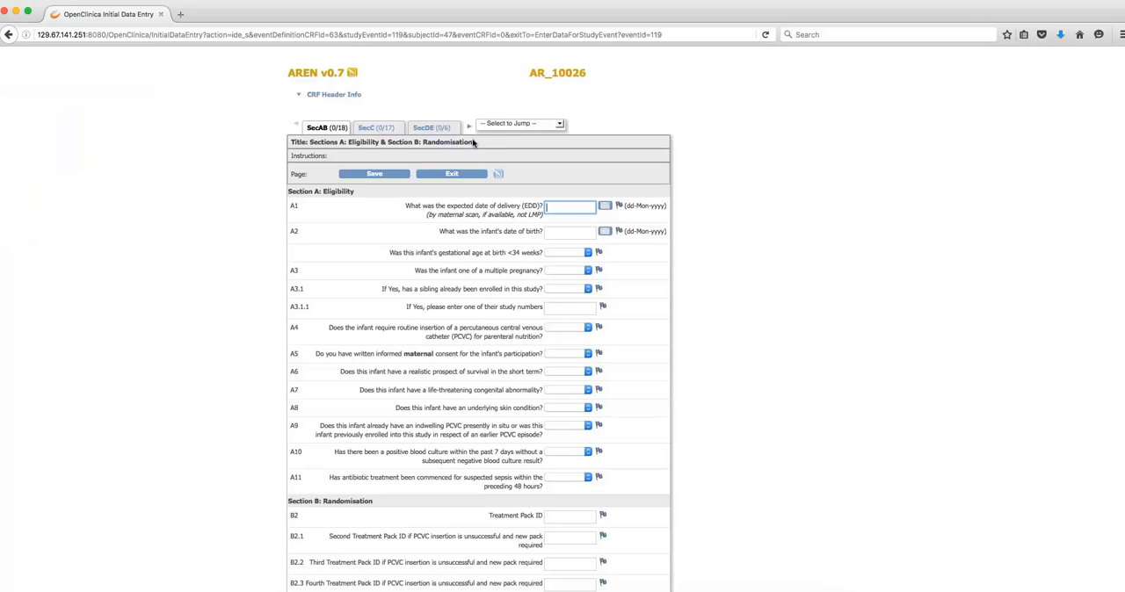
left_click_drag(473, 143, 289, 135)
left_click(584, 125)
left_click(559, 125)
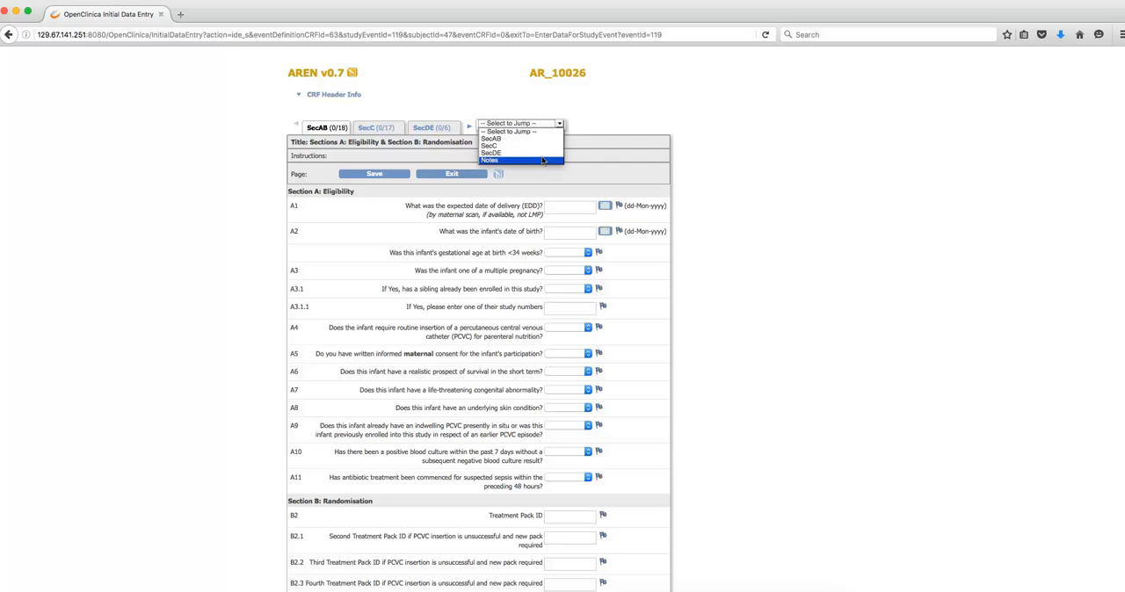
left_click(589, 127)
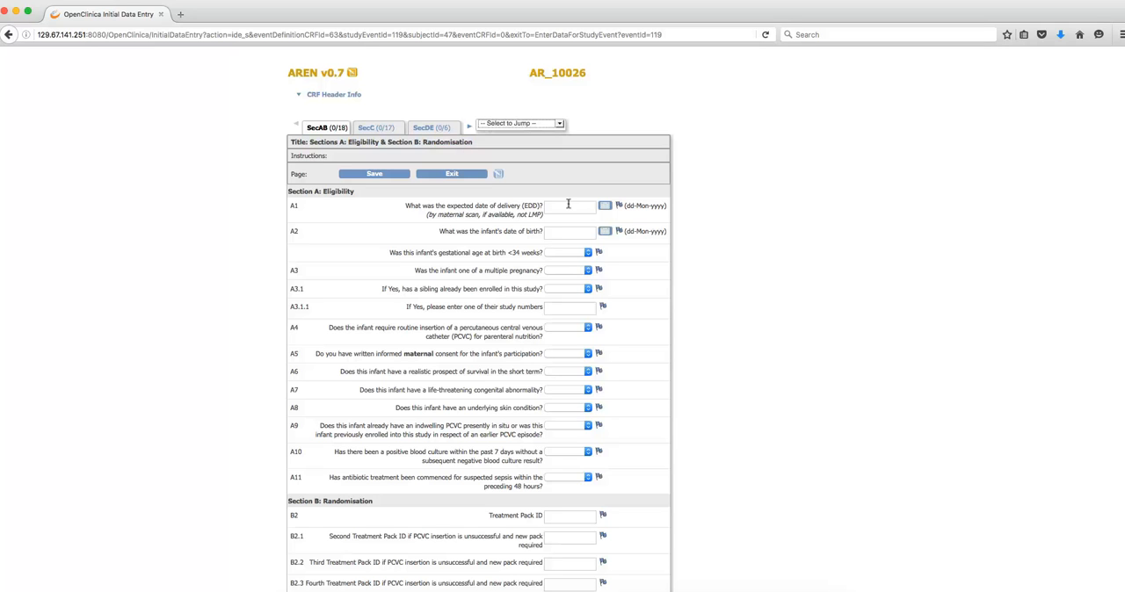
- Enter 14-Dec-2016 as the expected date of delivery in question A1
left_click(570, 203)
type("4-Dec-20")
type("6")
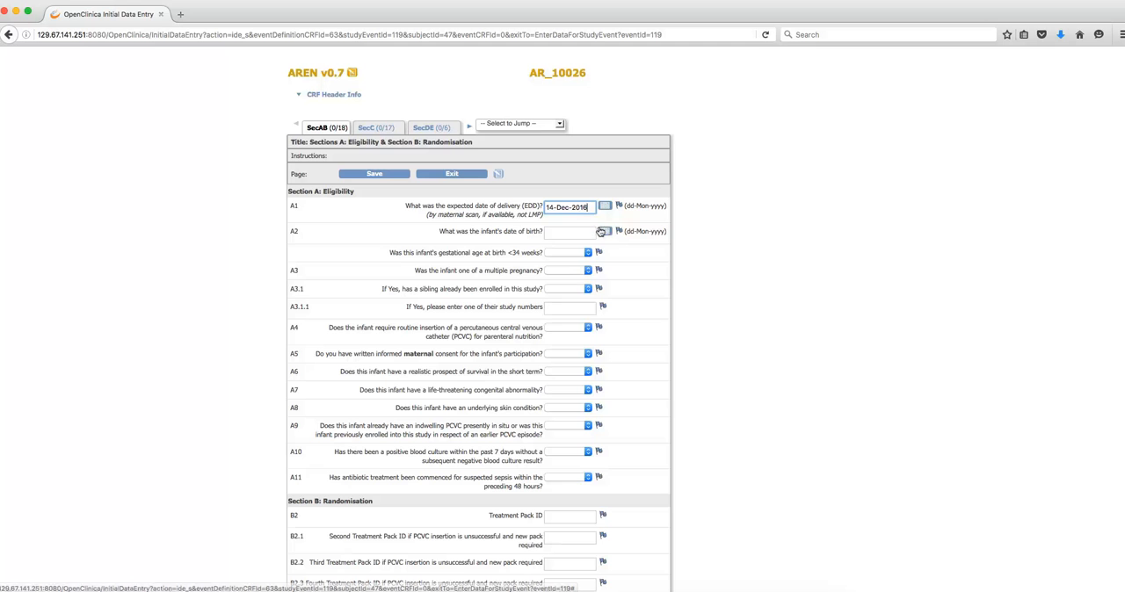
- Fill in the infant's date of birth in A2 and answer Yes to gestational age at birth below 34 weeks
left_click(599, 232)
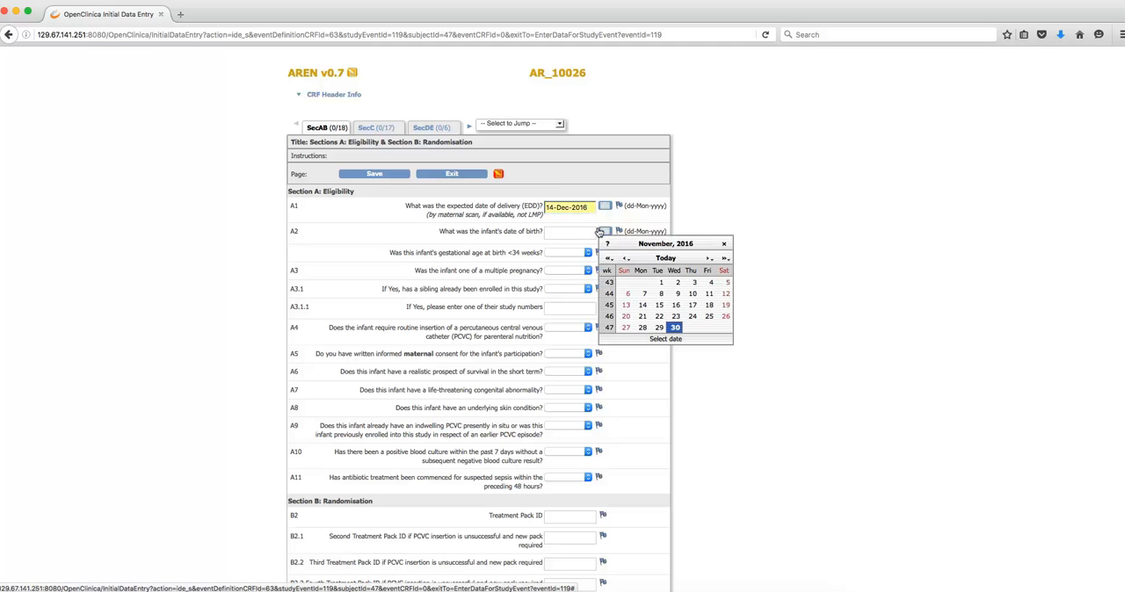
left_click(706, 259)
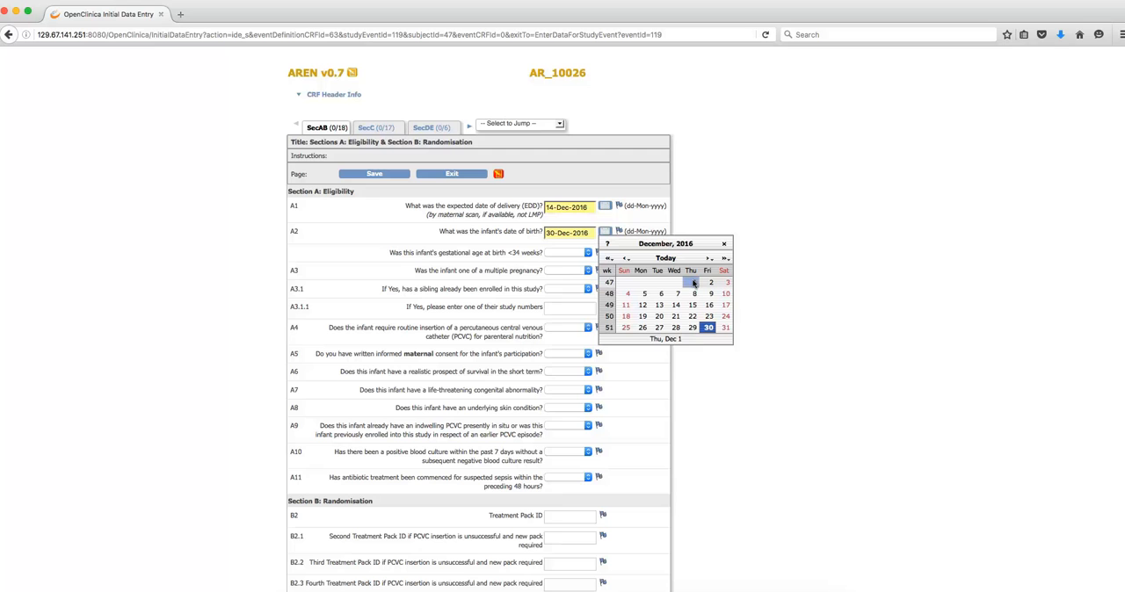
left_click(619, 259)
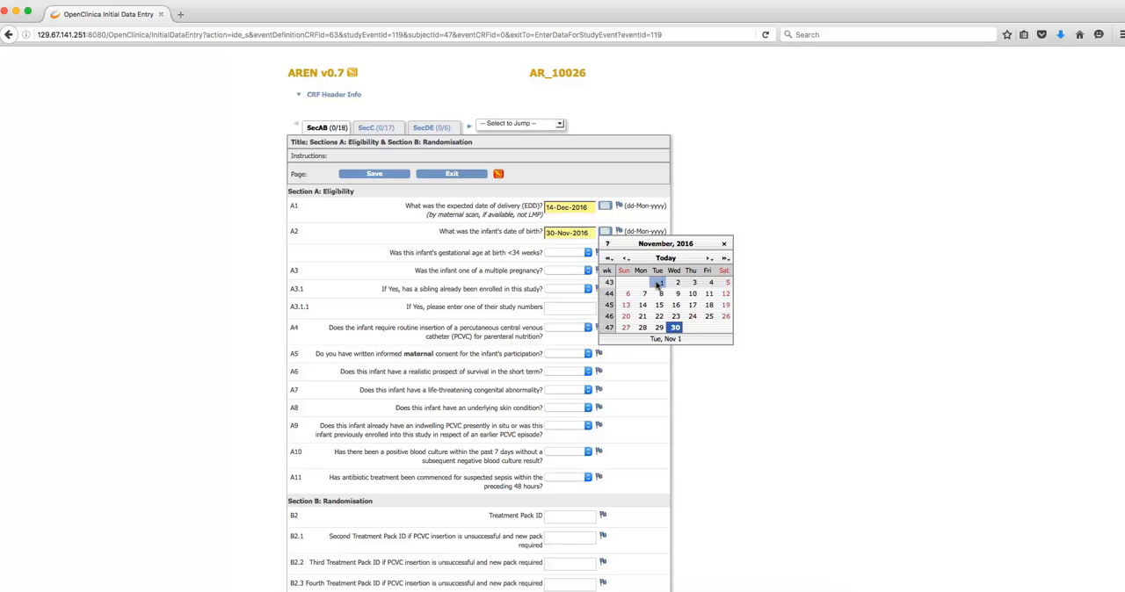
left_click(658, 283)
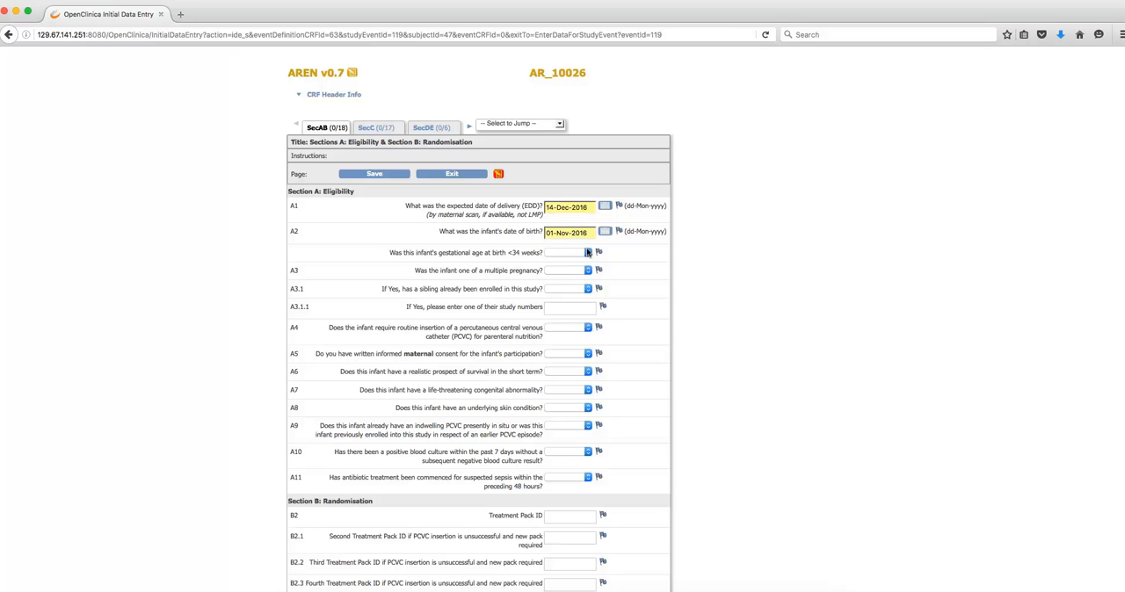
left_click(588, 253)
left_click(572, 270)
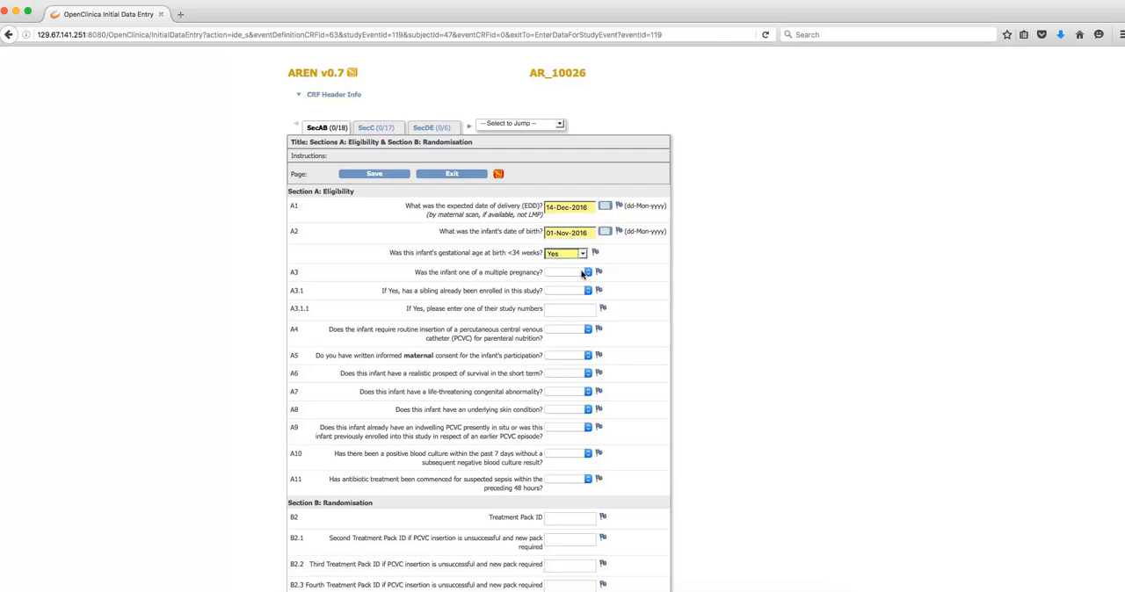
- Answer Yes to multiple pregnancy (A3) and sibling already enrolled (A3.1), and enter the sibling's study number
left_click(581, 272)
left_click(571, 289)
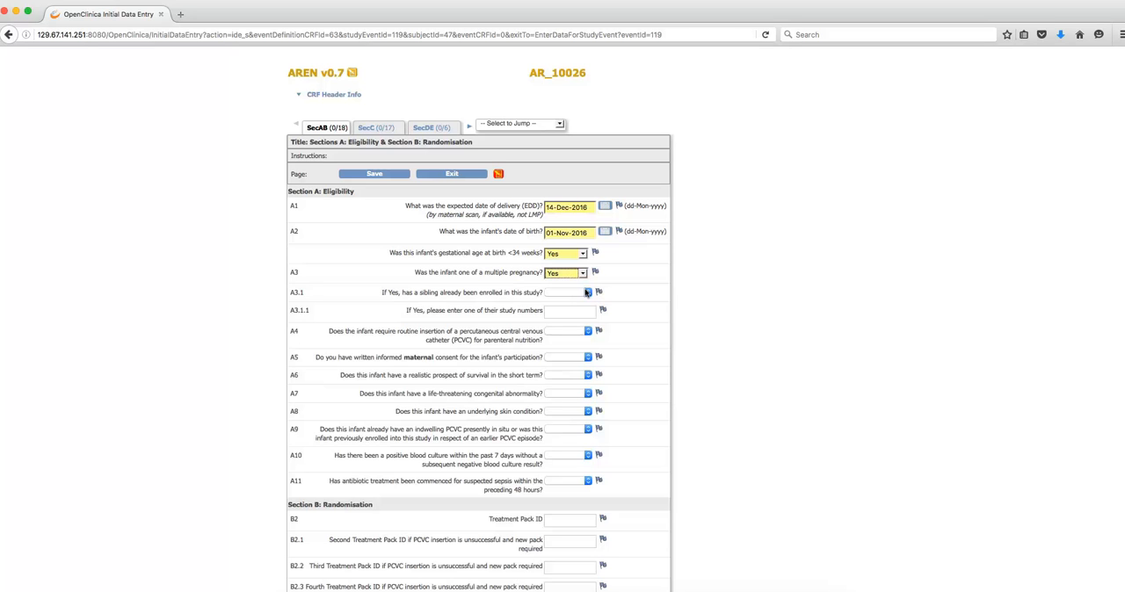
left_click(587, 293)
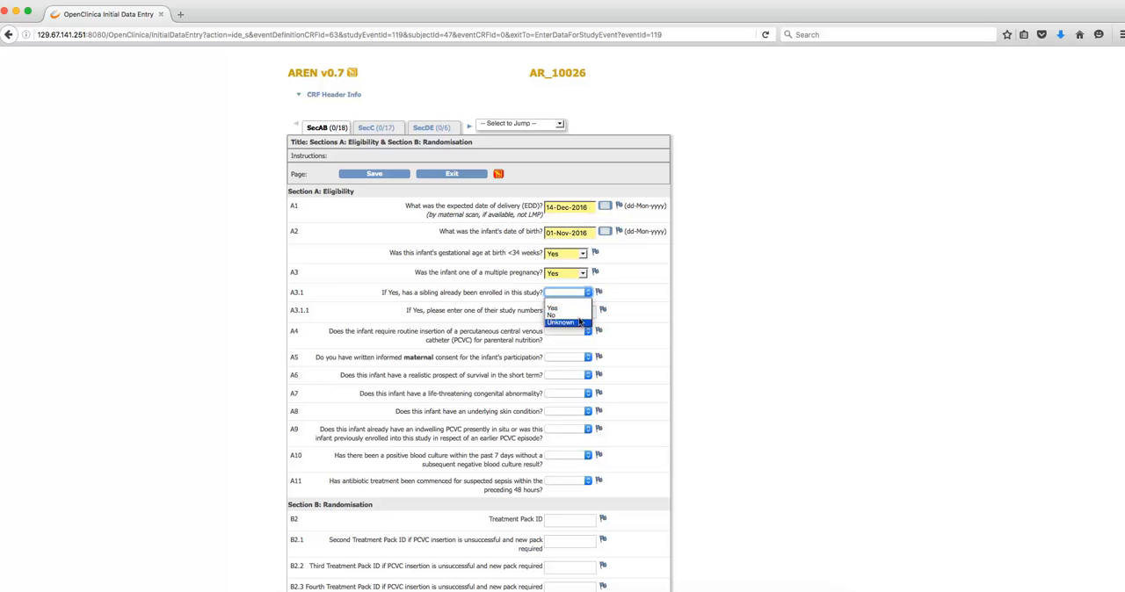
left_click(578, 308)
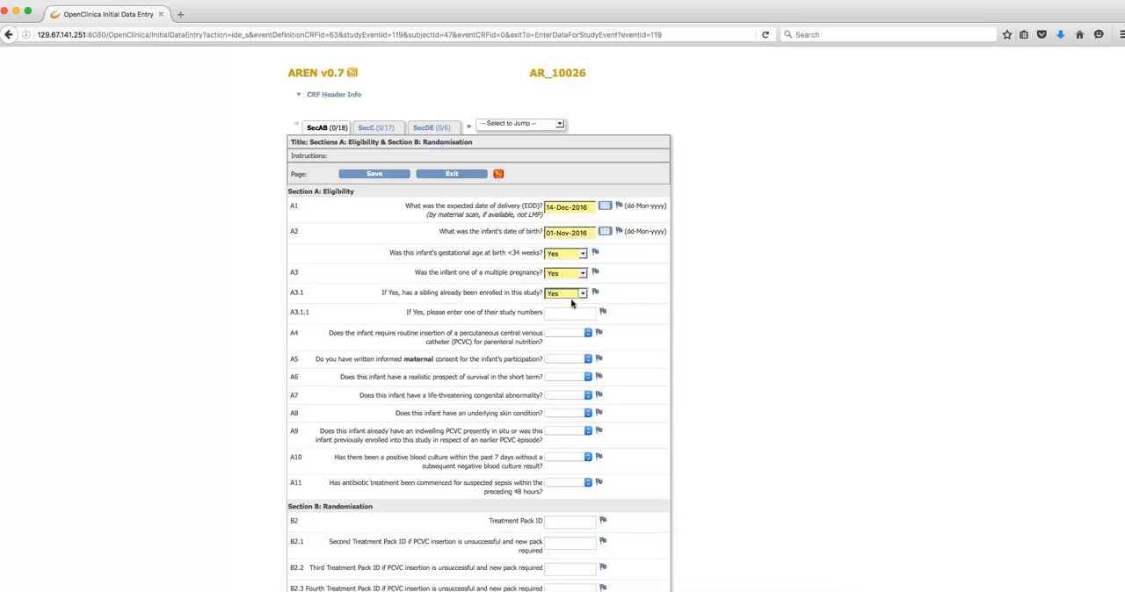
left_click(575, 311)
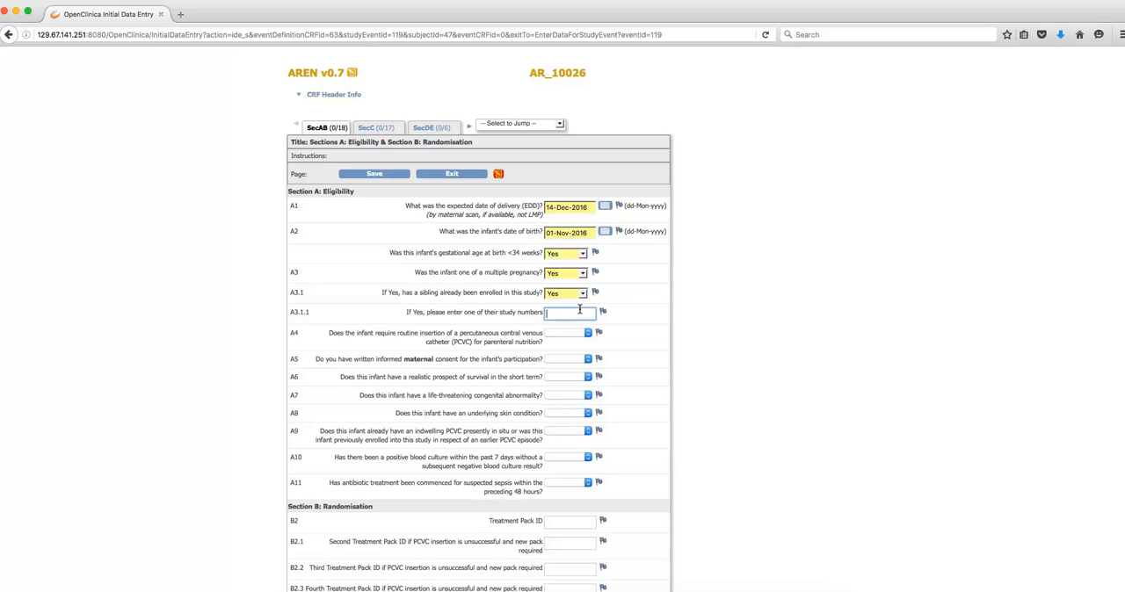
type("10031")
- Change the multiple pregnancy answer (A3) to No and clear the sibling enrolment answer and sibling study number
left_click(583, 274)
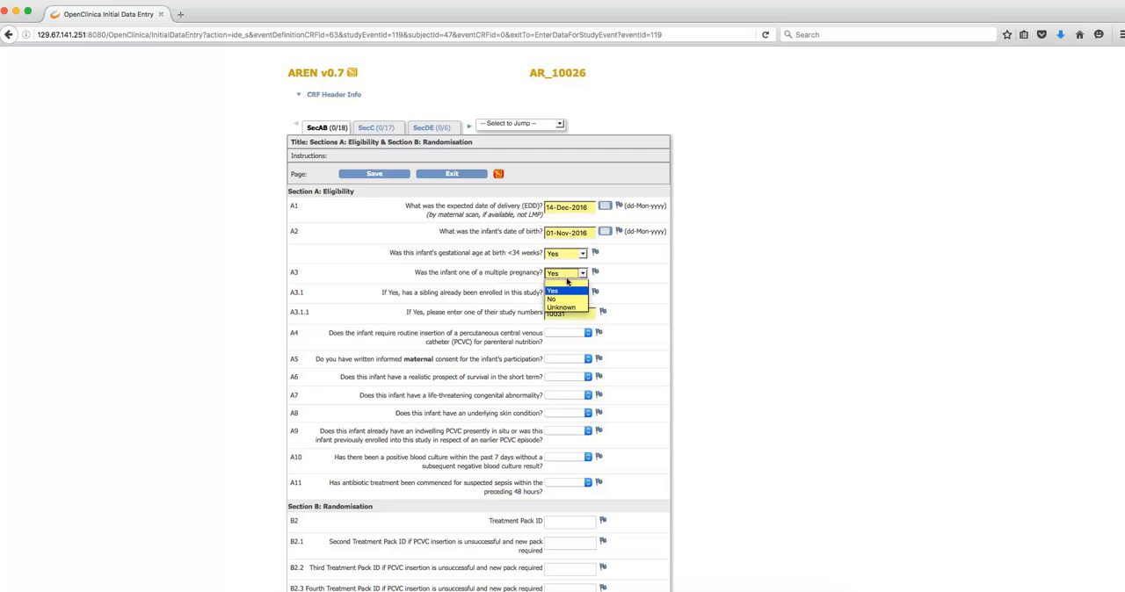
left_click(559, 299)
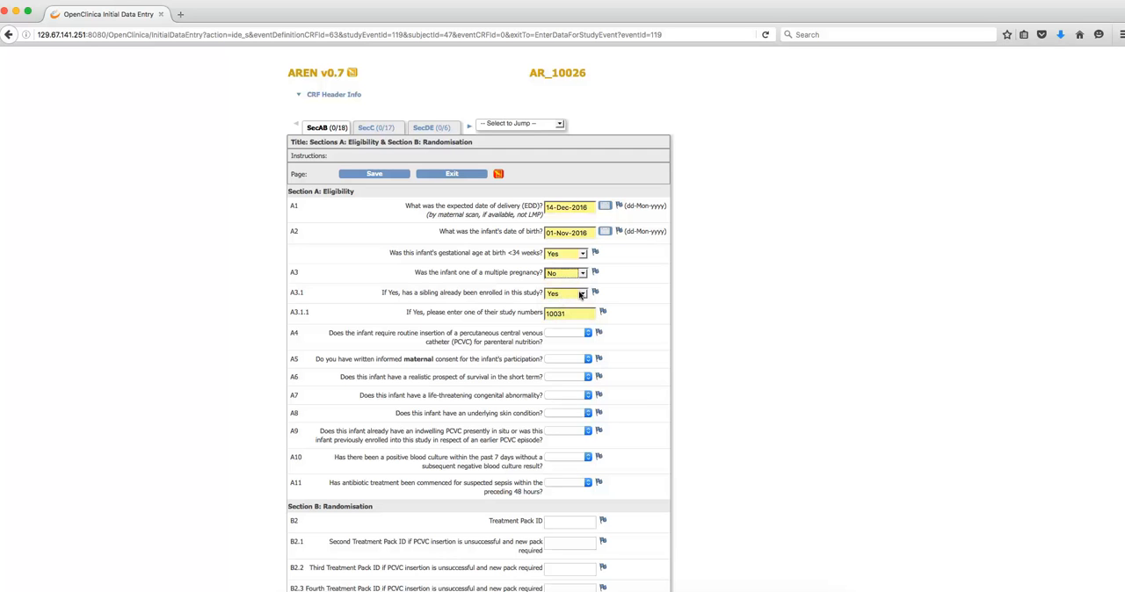
left_click(580, 293)
left_click(563, 303)
left_click(564, 311)
key("BackSpace")
key("BackSpace")
key("BackSpace")
key("BackSpace")
key("BackSpace")
- Answer Yes to routine PCVC insertion (A4), written maternal consent (A5) and realistic prospect of survival (A6)
left_click(586, 333)
left_click(582, 353)
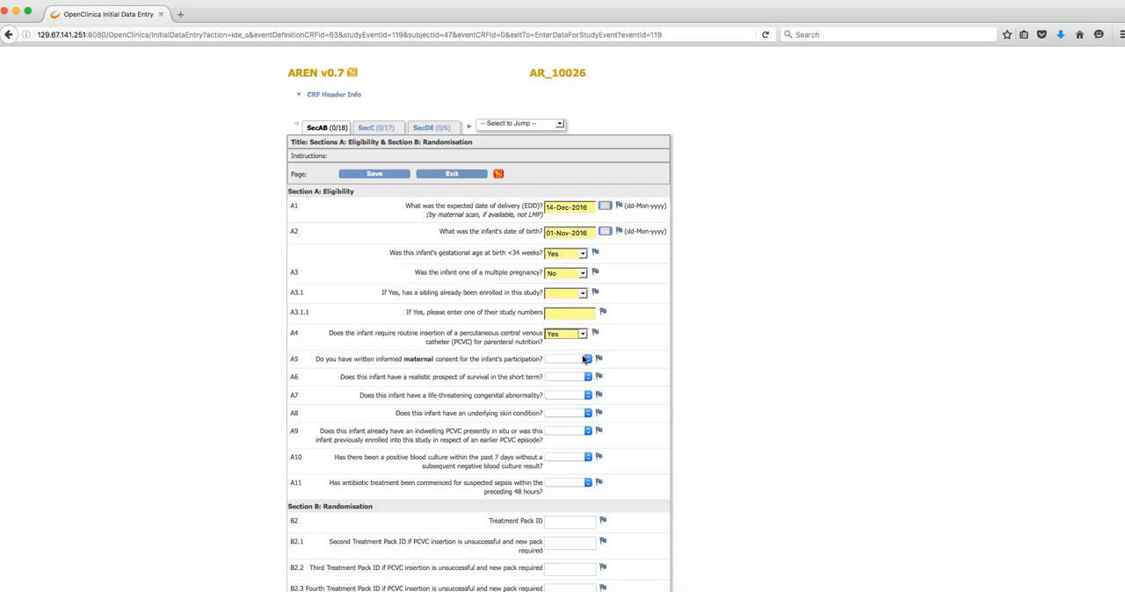
left_click(586, 359)
left_click(585, 376)
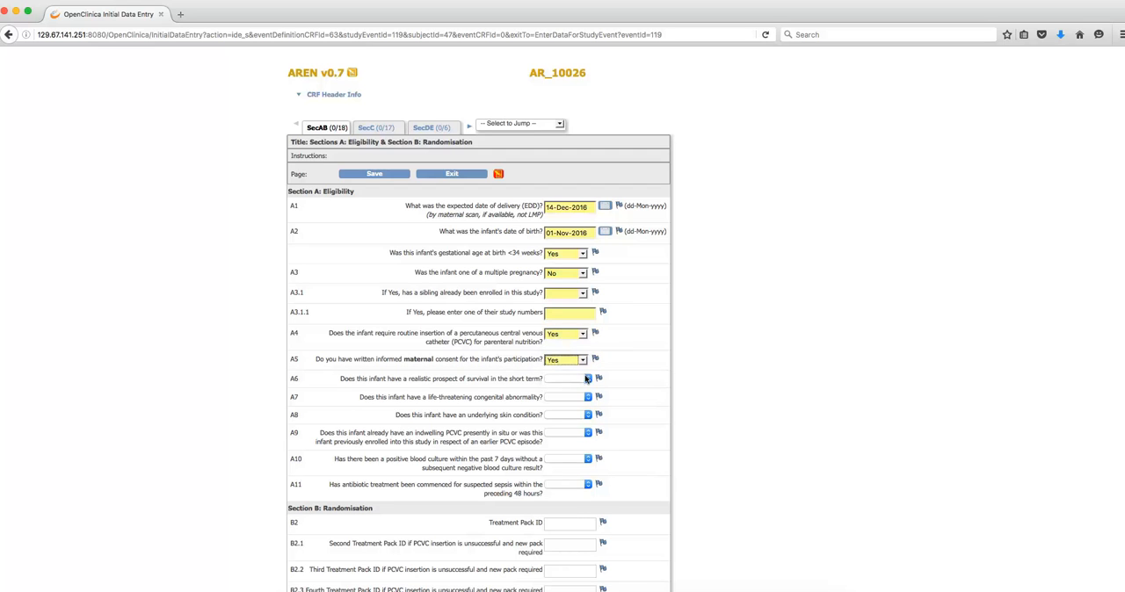
left_click(586, 379)
left_click(579, 397)
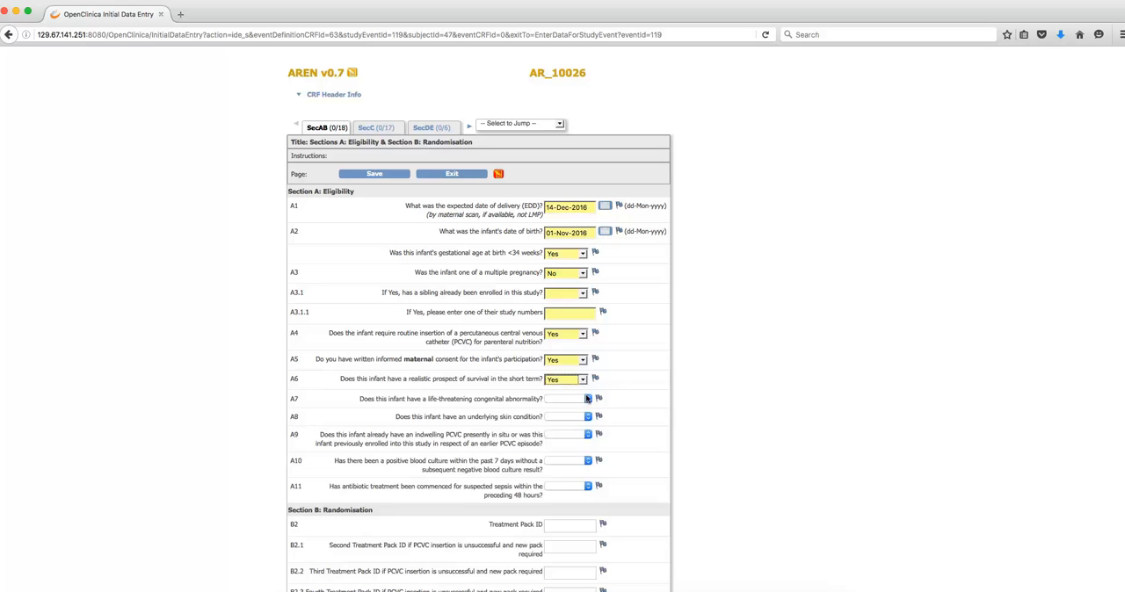
- Answer No to A7 through A11: congenital abnormality, skin condition, indwelling PCVC or earlier enrolment, positive blood culture and antibiotics for suspected sepsis
left_click(583, 400)
left_click(565, 423)
left_click(570, 419)
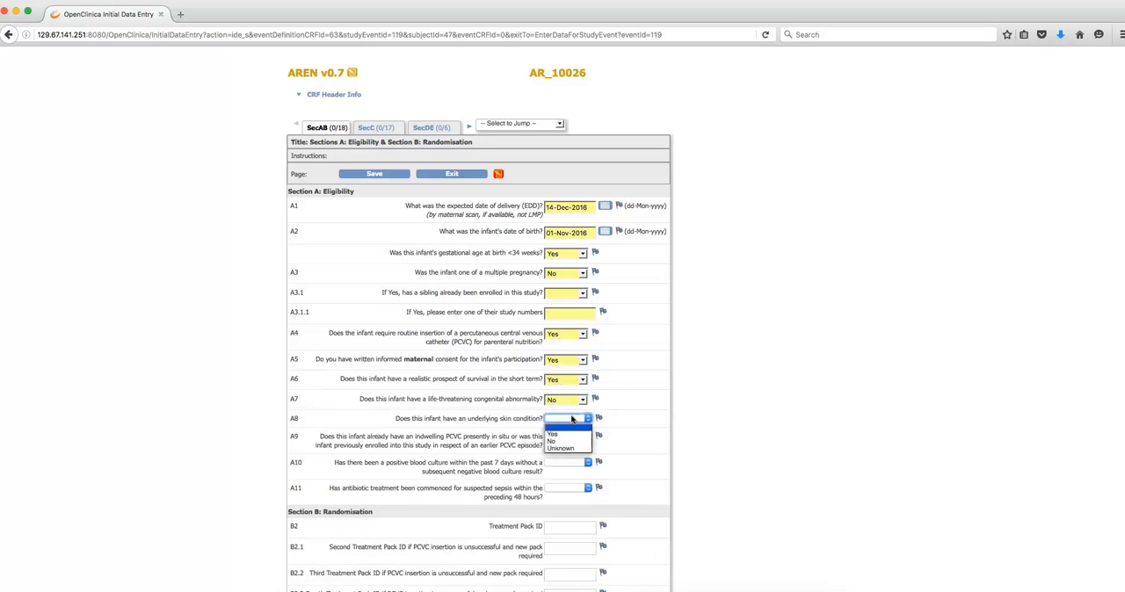
left_click(567, 442)
left_click(571, 439)
left_click(563, 460)
left_click(567, 464)
left_click(564, 487)
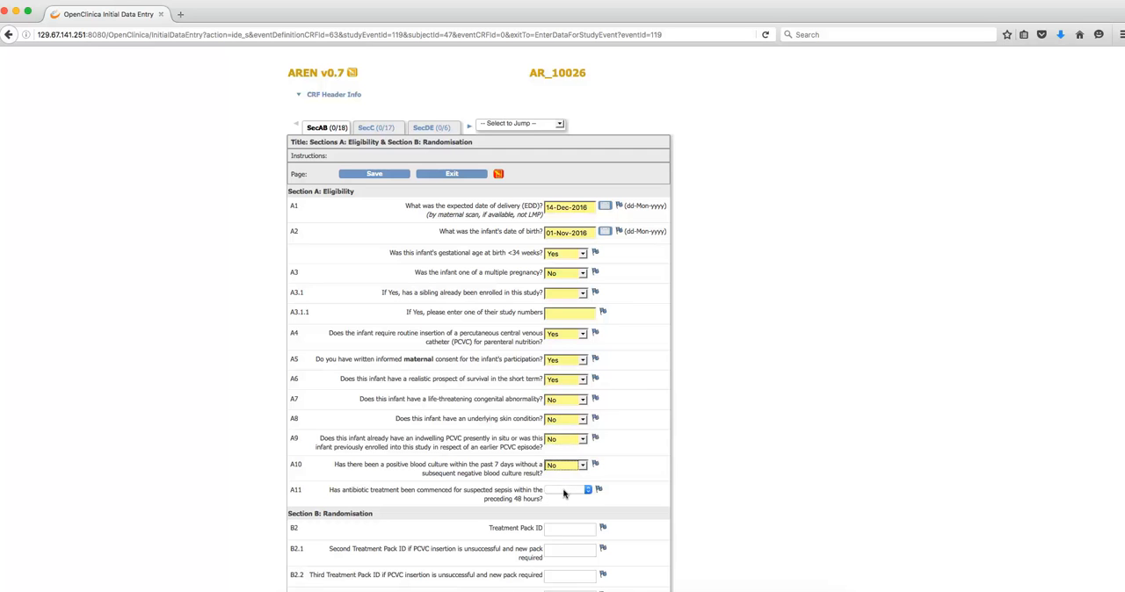
left_click(565, 490)
left_click(564, 514)
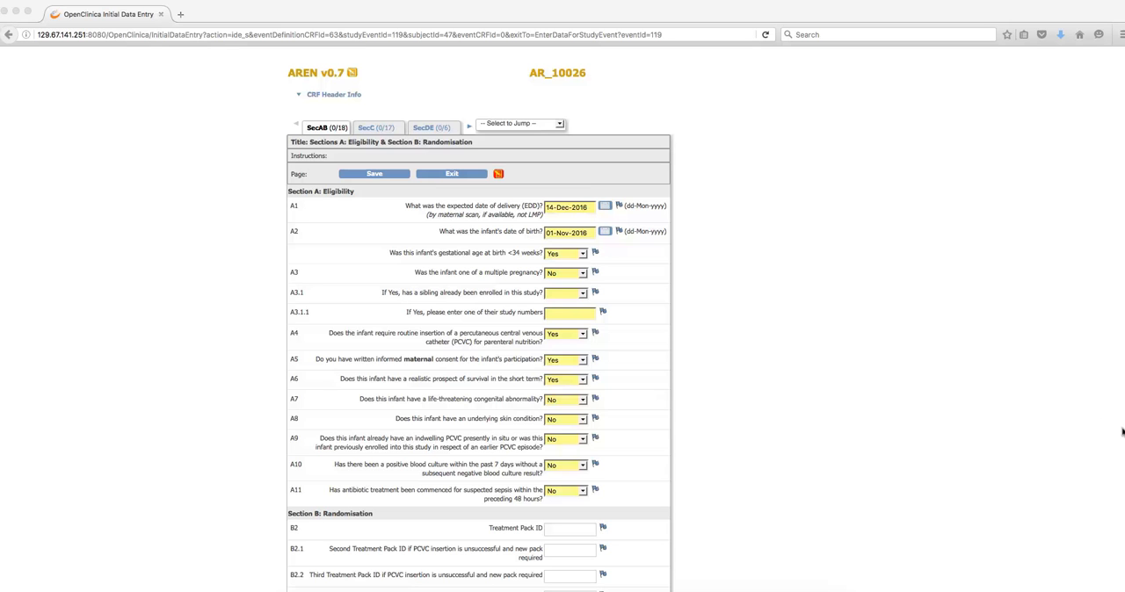
- Enter 12345 as the Treatment Pack ID (B2) and 12346 as the Second Treatment Pack ID (B2.1), and save the section
scroll(1116, 433, "down", 1)
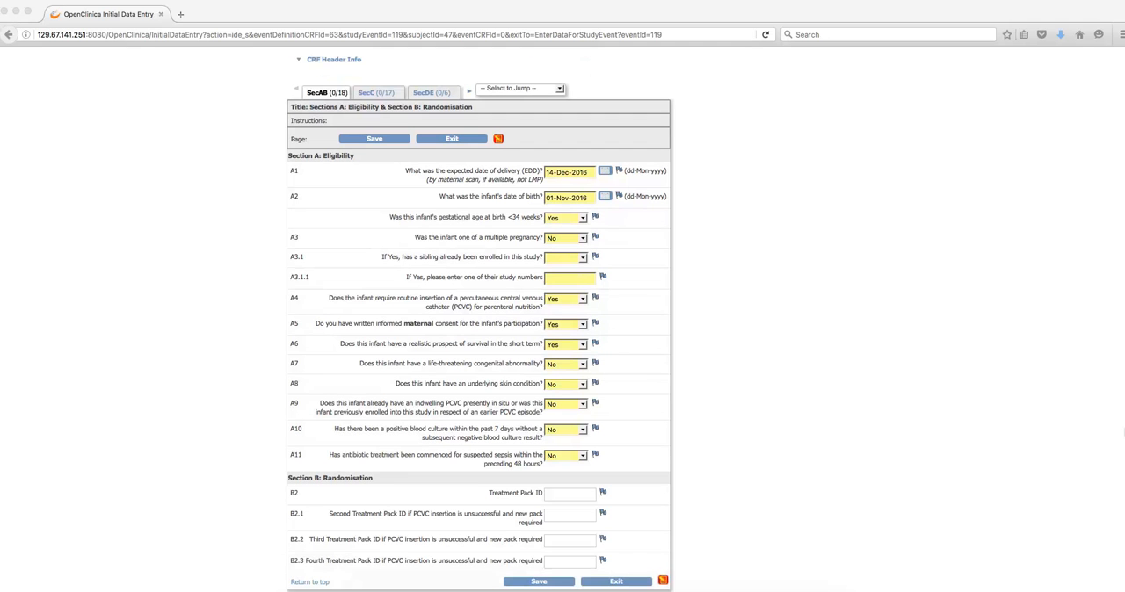
left_click(570, 493)
left_click(570, 492)
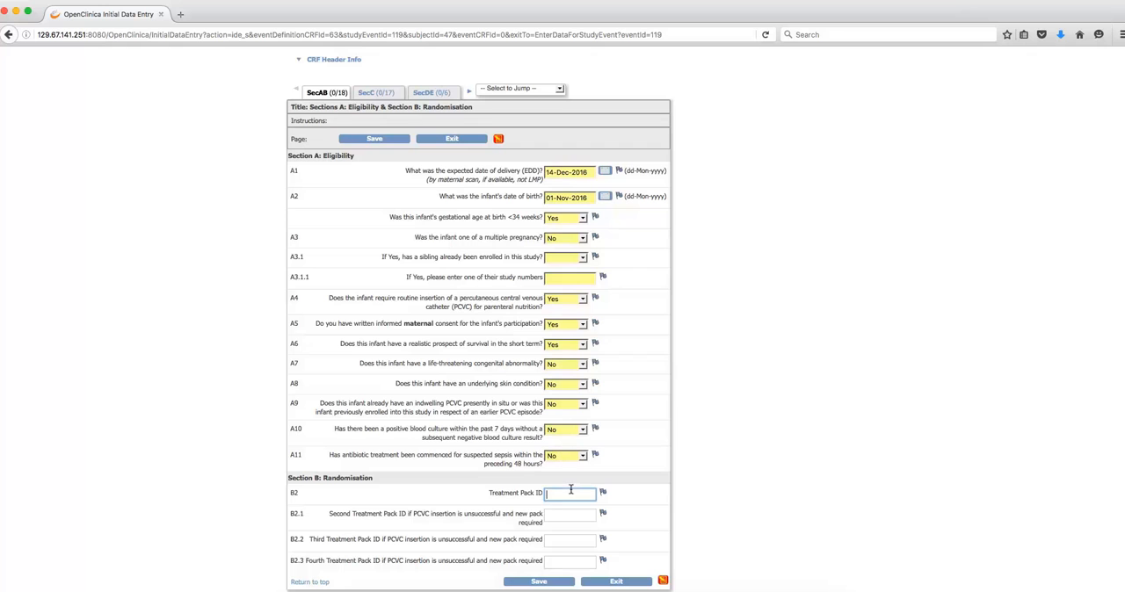
type("12345")
left_click(566, 513)
type("12346")
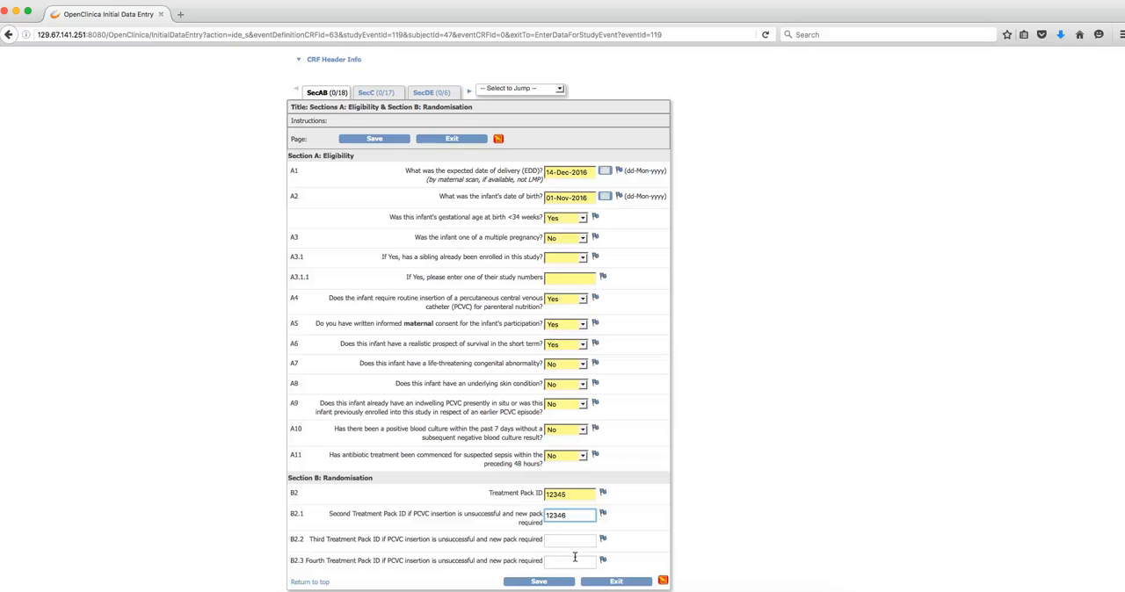
left_click(539, 581)
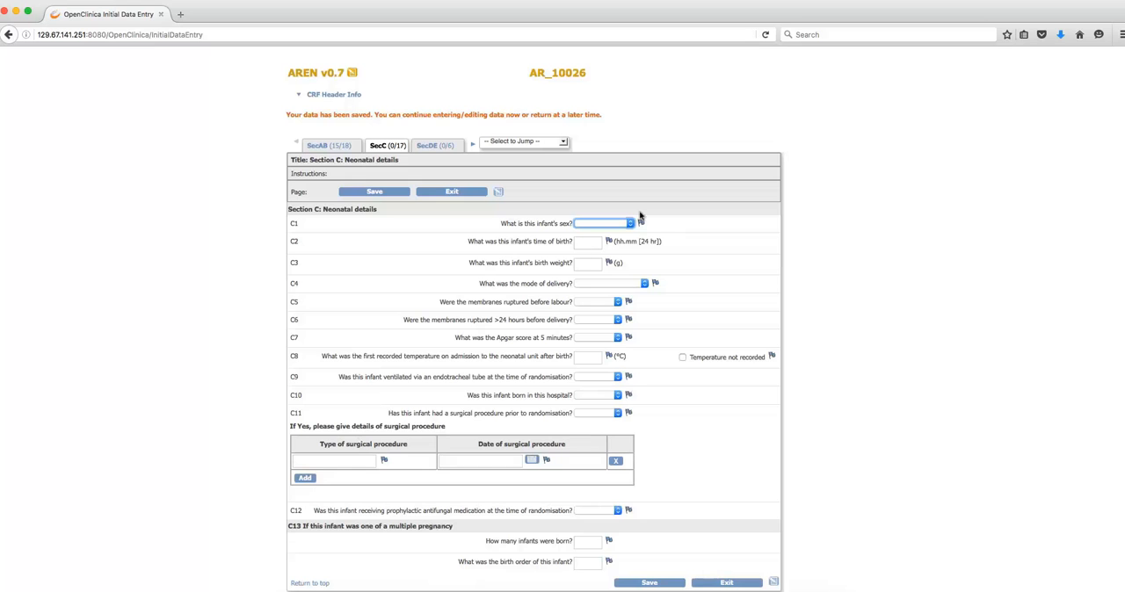
- Mark the admission temperature (C8) as not recorded and answer Yes to a surgical procedure prior to randomisation (C11)
left_click(681, 358)
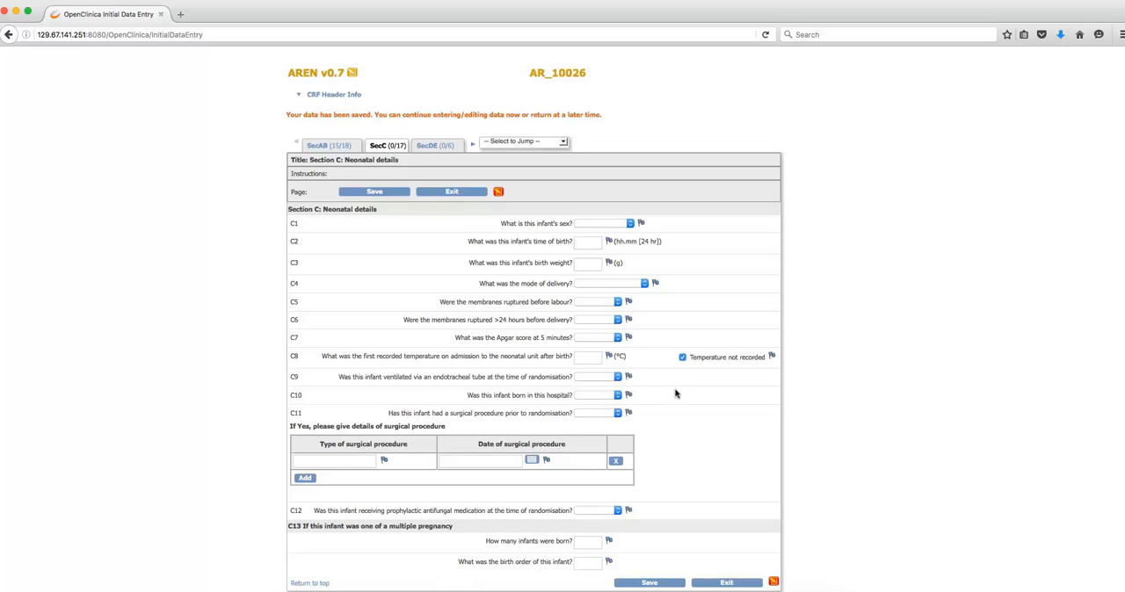
left_click(617, 413)
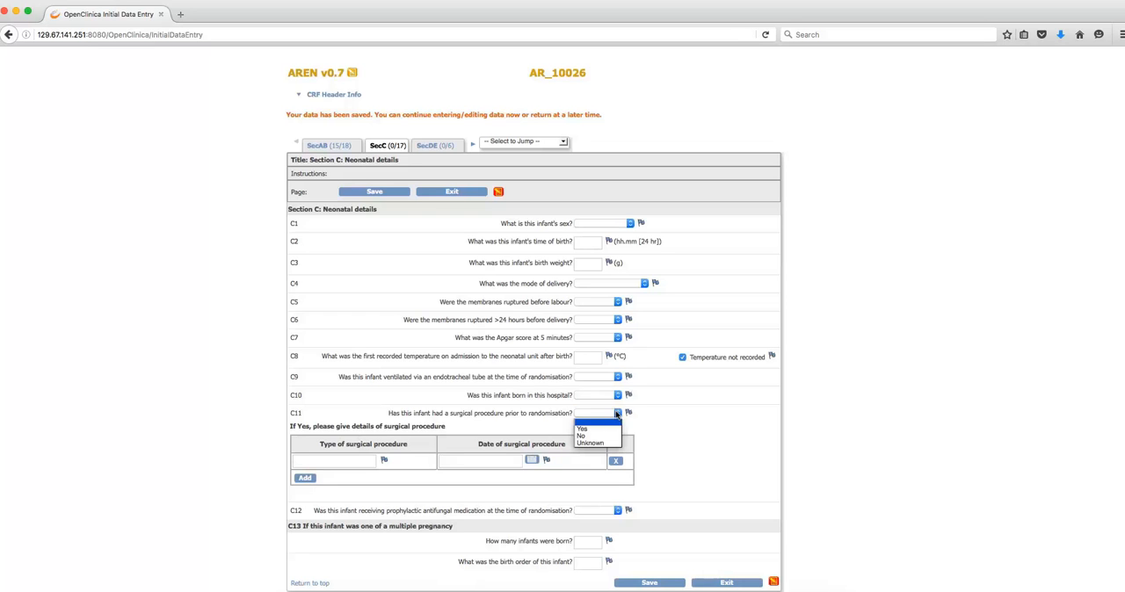
left_click(606, 430)
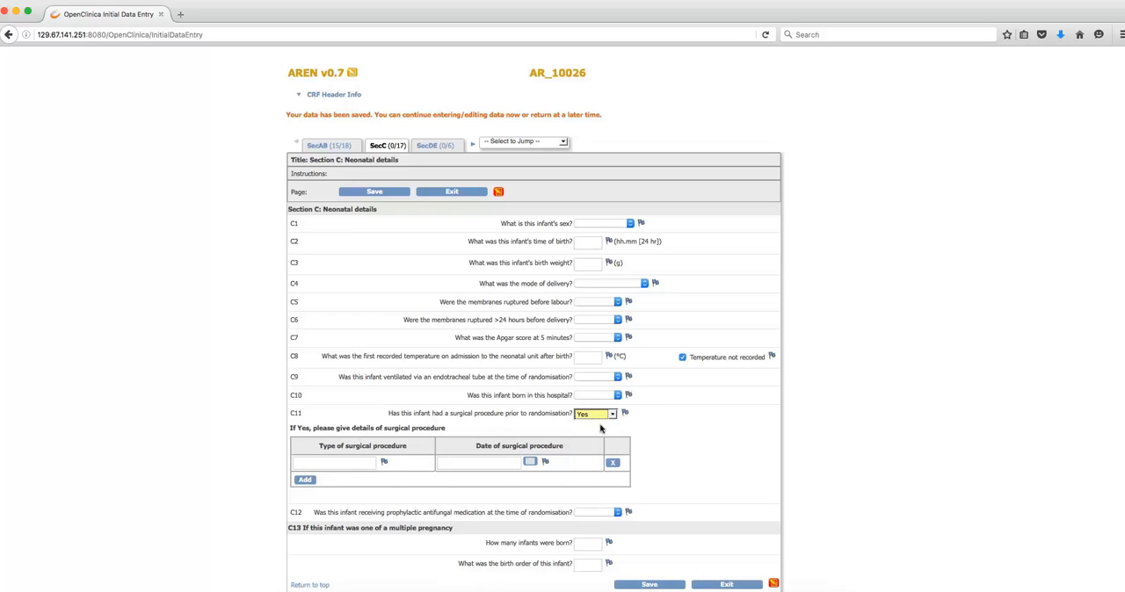
- Enter Bowel resection as the type of surgical procedure with the date 01-Nov-2016
left_click(360, 456)
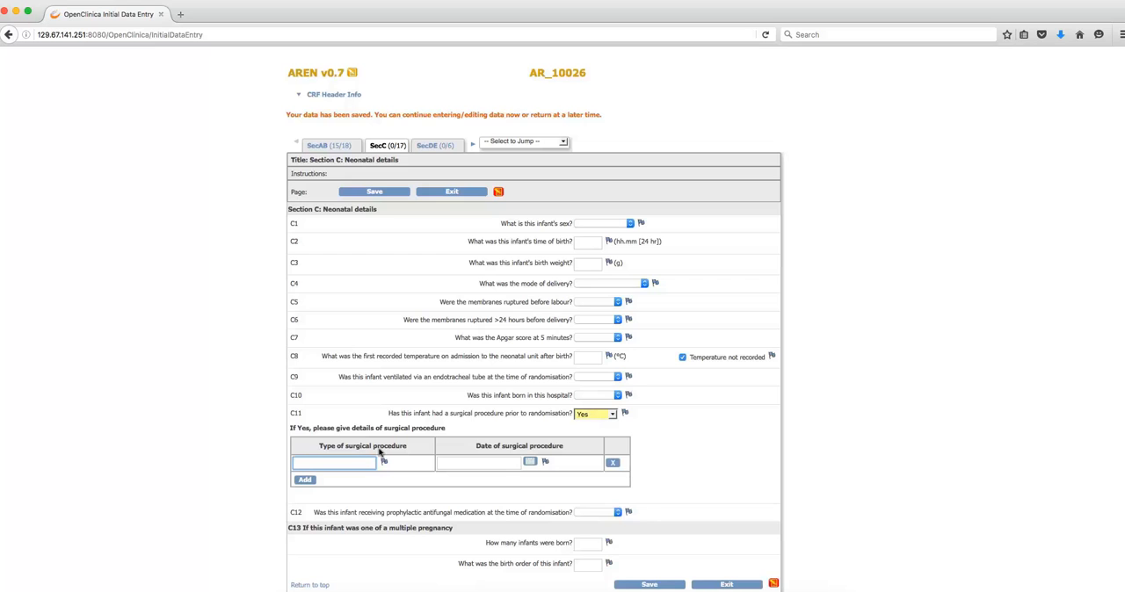
type("Bowel resection")
left_click(530, 463)
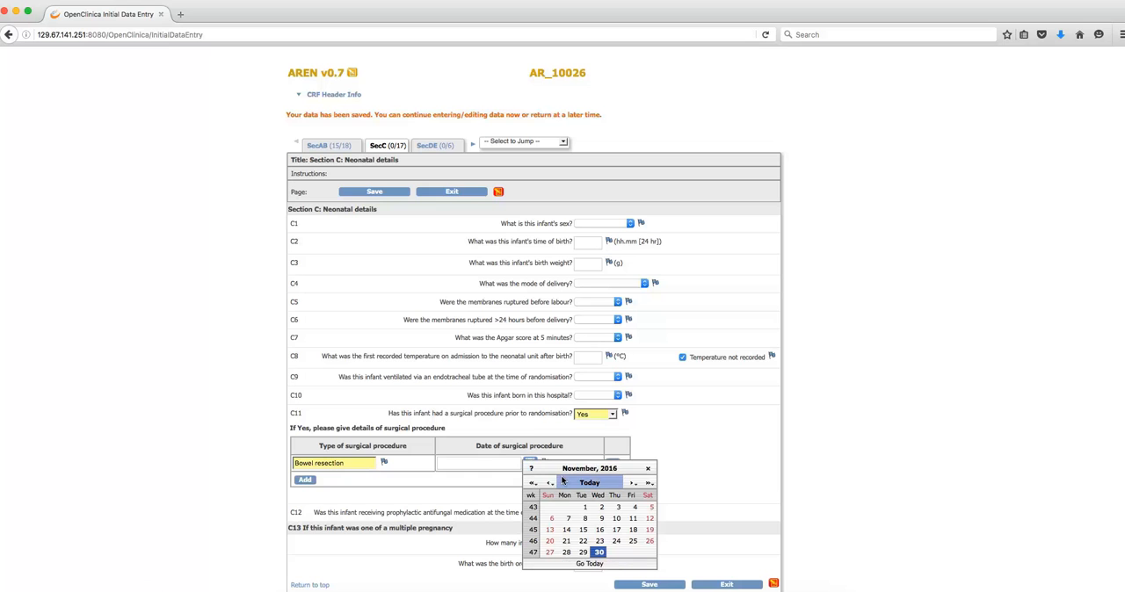
left_click(585, 507)
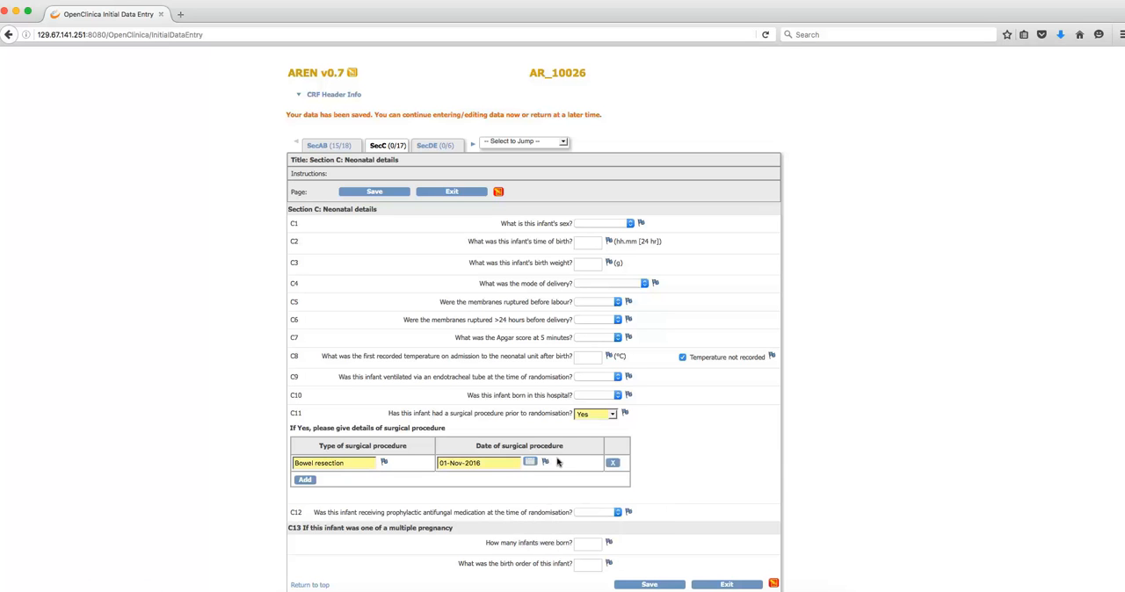
- Add two empty rows to the surgical procedure table and remove both of them
left_click(303, 480)
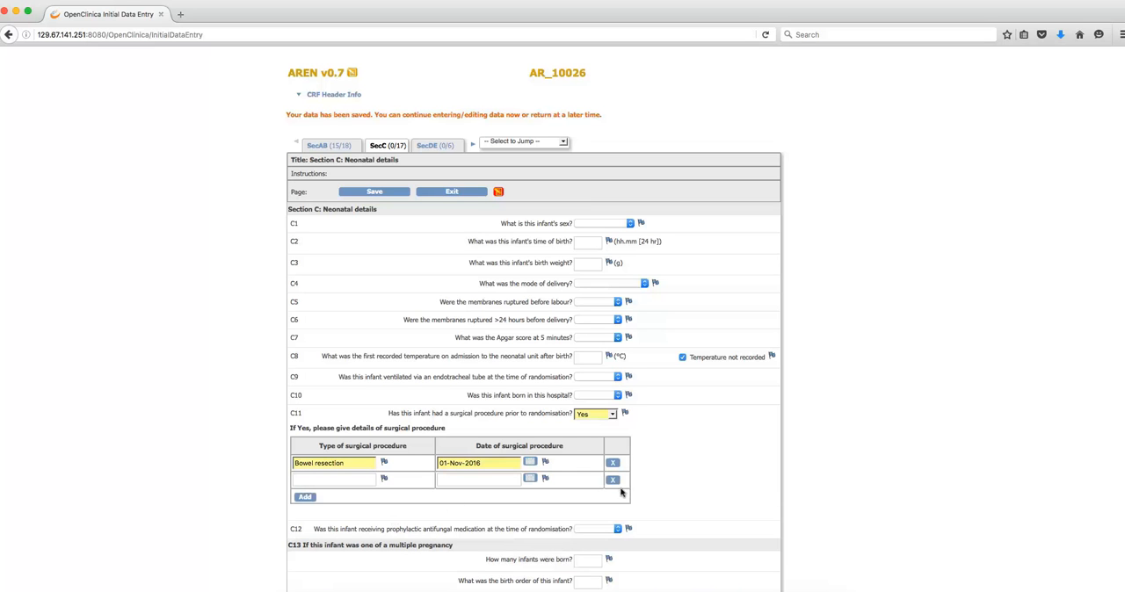
left_click(305, 498)
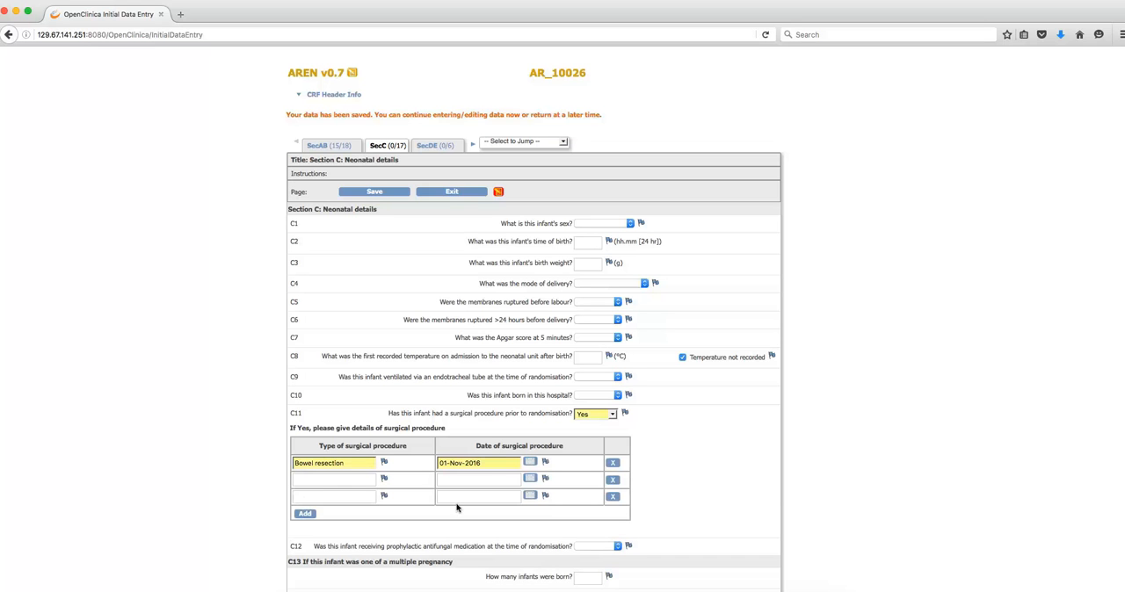
left_click(612, 498)
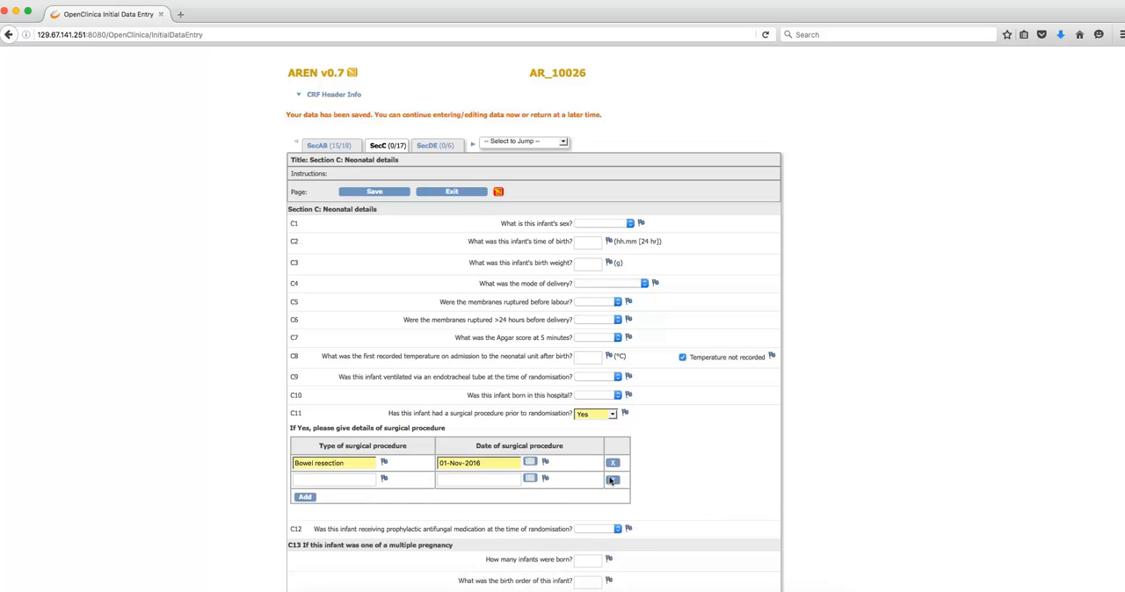
left_click(613, 480)
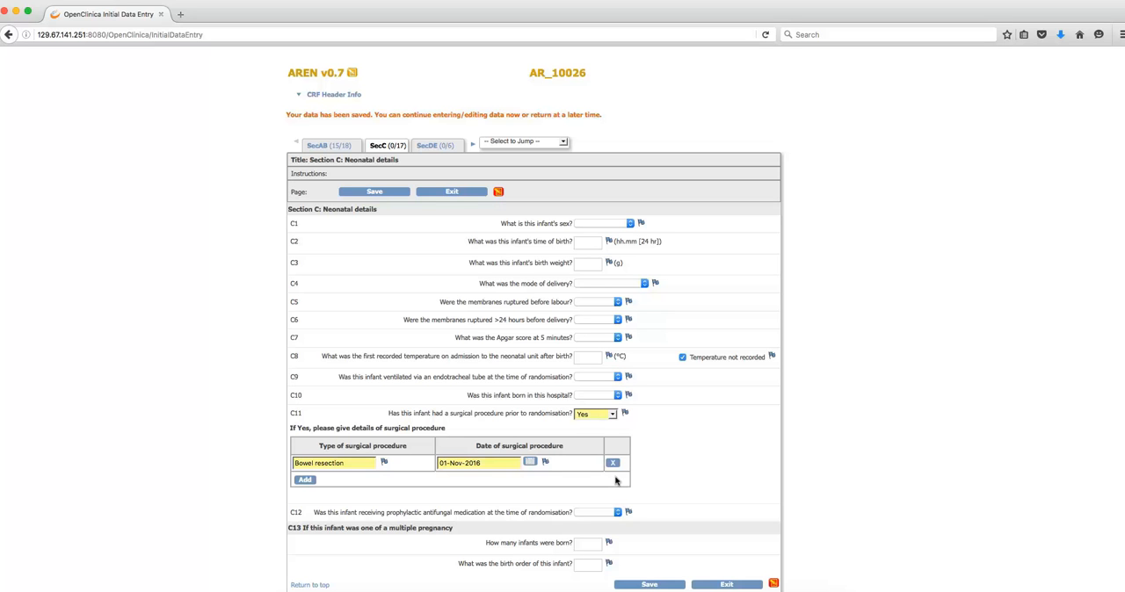
- Enter 10.23 as the infant's time of birth (C2) and set the infant's sex (C1) to Female
left_click(583, 240)
type("10.23")
left_click(630, 223)
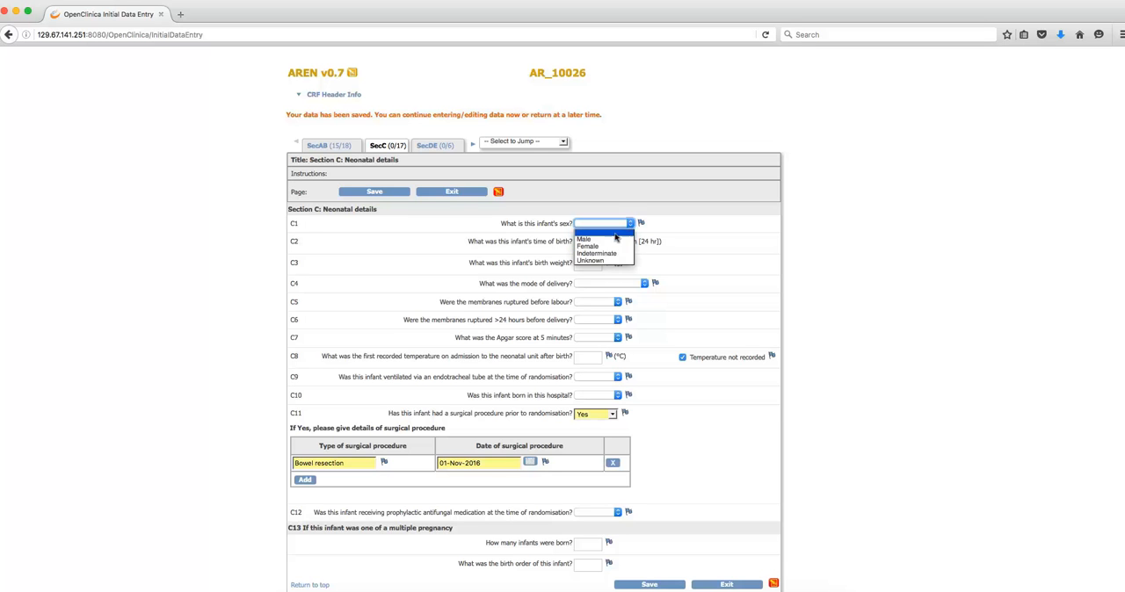
left_click(605, 250)
- Enter a birth weight (C3) of 30000 g and set the mode of delivery (C4) to Vaginal delivery
left_click(591, 263)
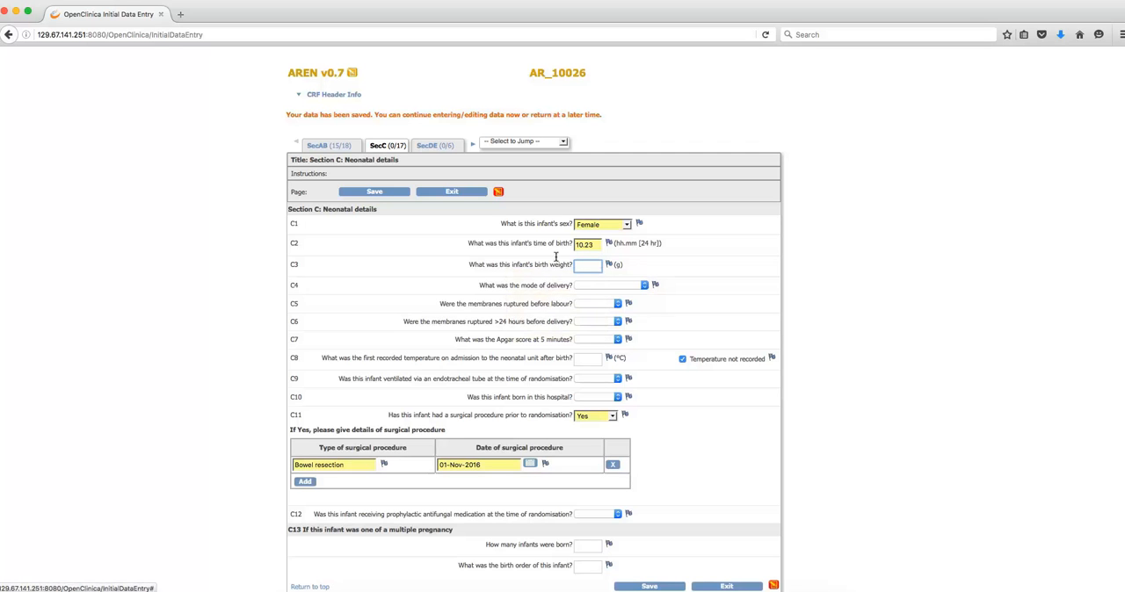
type("3")
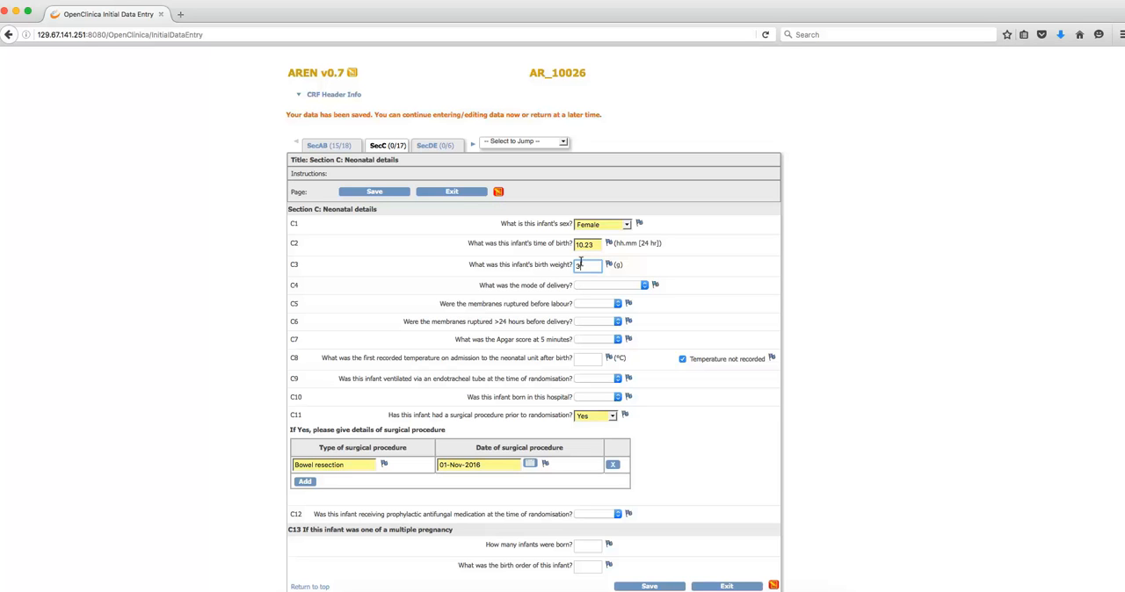
type("600")
type("0000")
left_click(643, 286)
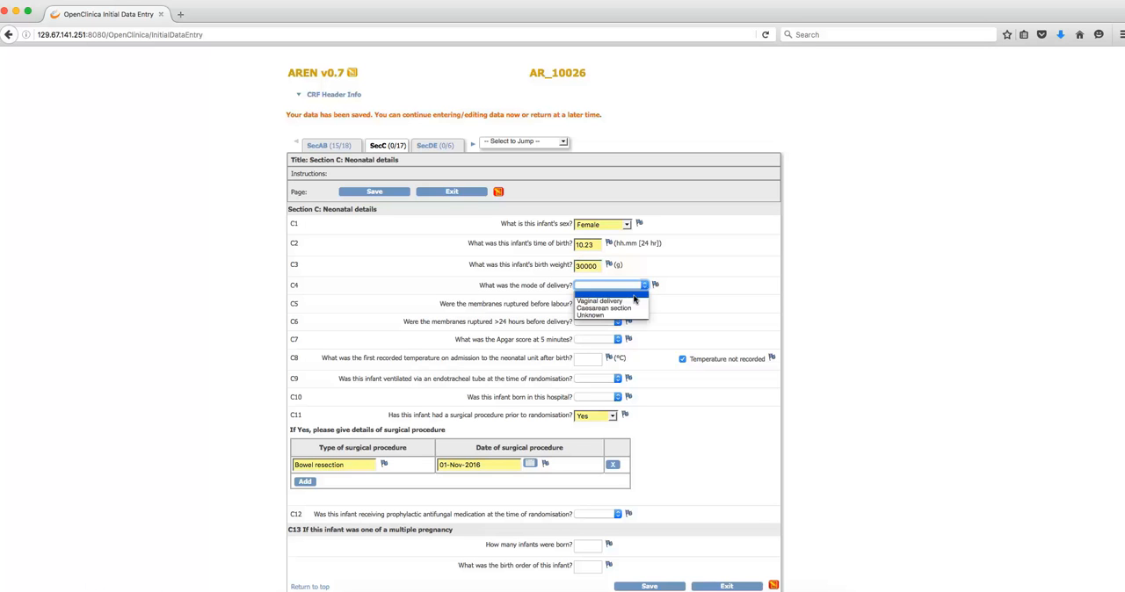
left_click(611, 300)
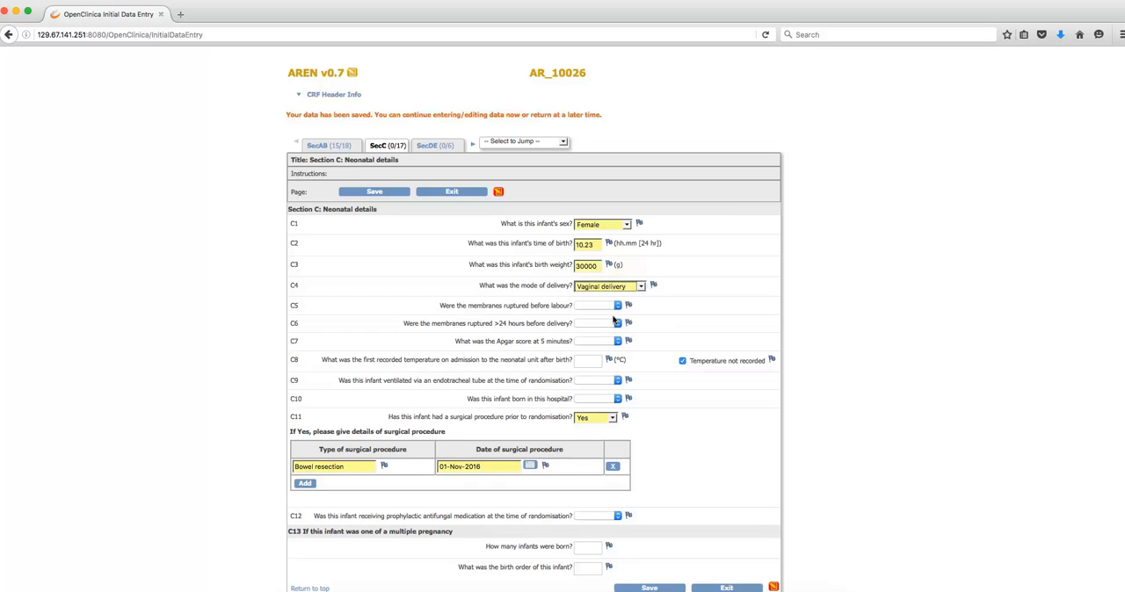
- Answer Yes to membranes ruptured more than 24 hours before delivery (C6) and enter a first recorded temperature (C8) of 39.1 °C
left_click(595, 327)
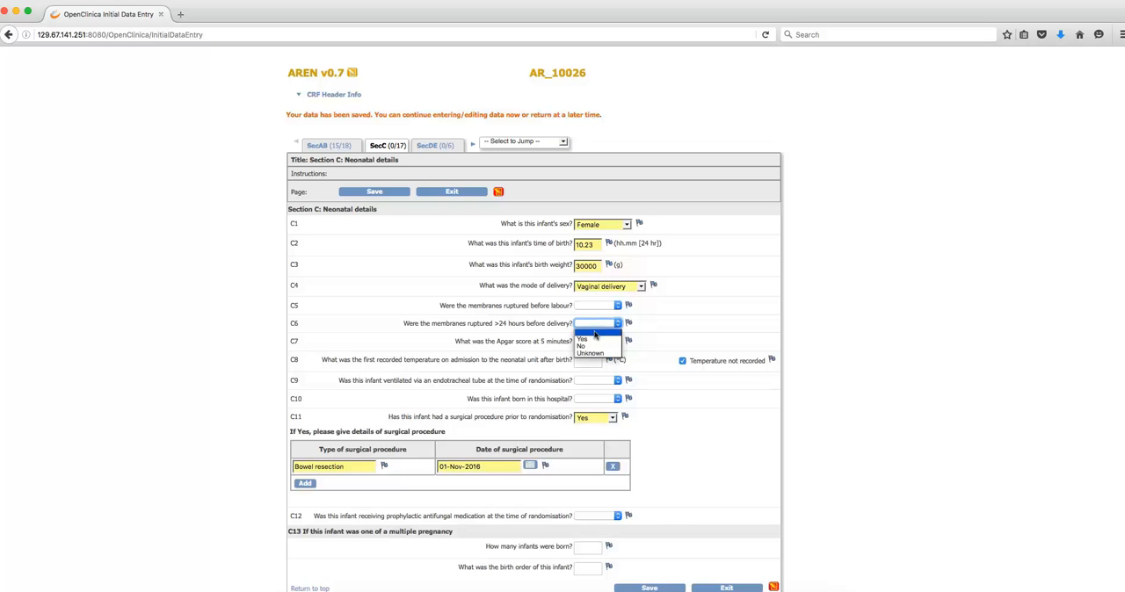
left_click(595, 335)
left_click(587, 361)
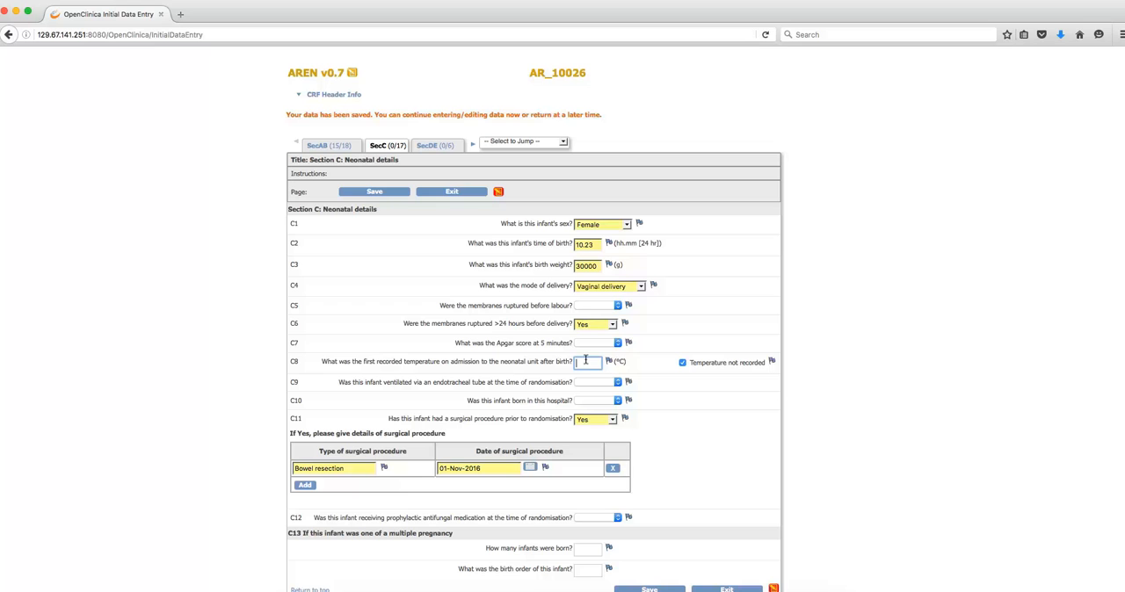
type("36.1")
- Answer Yes to endotracheal ventilation (C9) and birth in this hospital (C10), No to prophylactic antifungal medication (C12), and submit Section C
left_click(588, 383)
left_click(587, 399)
left_click(587, 402)
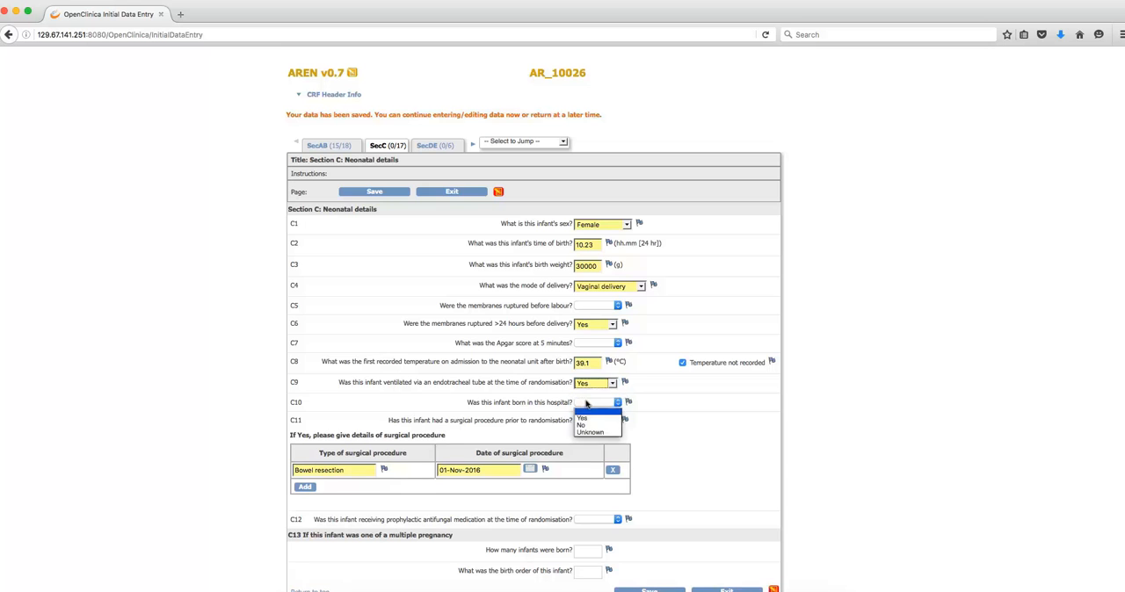
left_click(583, 418)
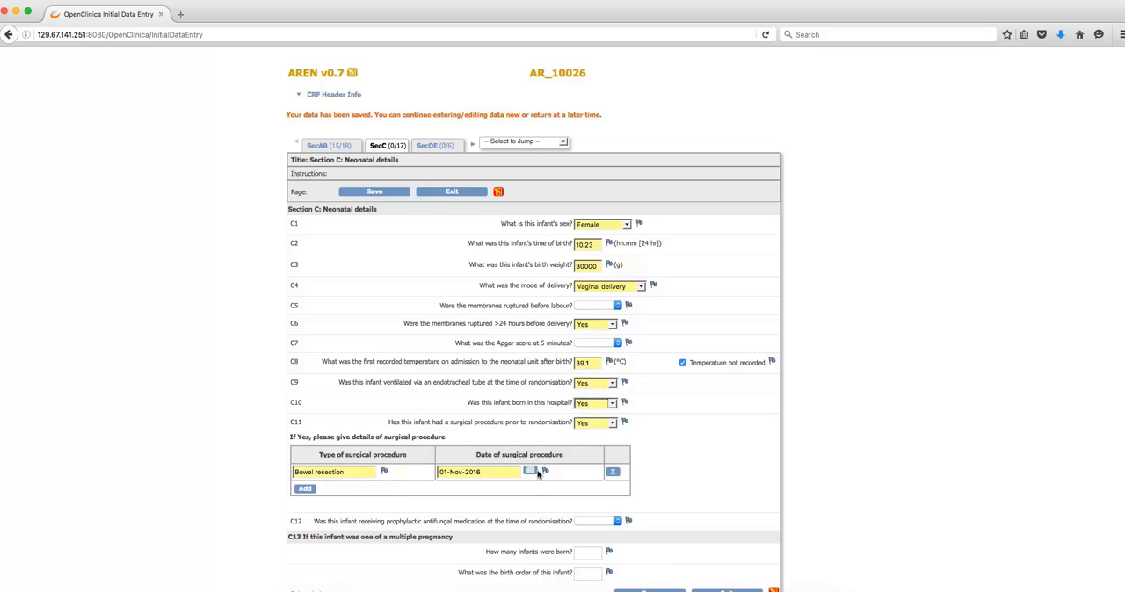
left_click(599, 522)
left_click(589, 546)
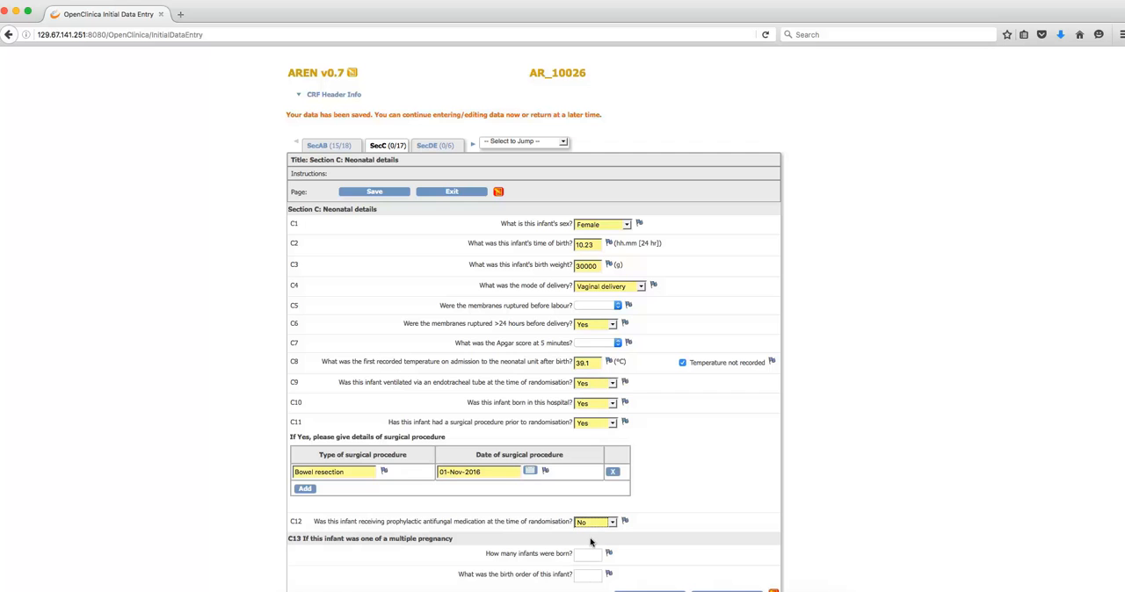
scroll(679, 499, "down", 1)
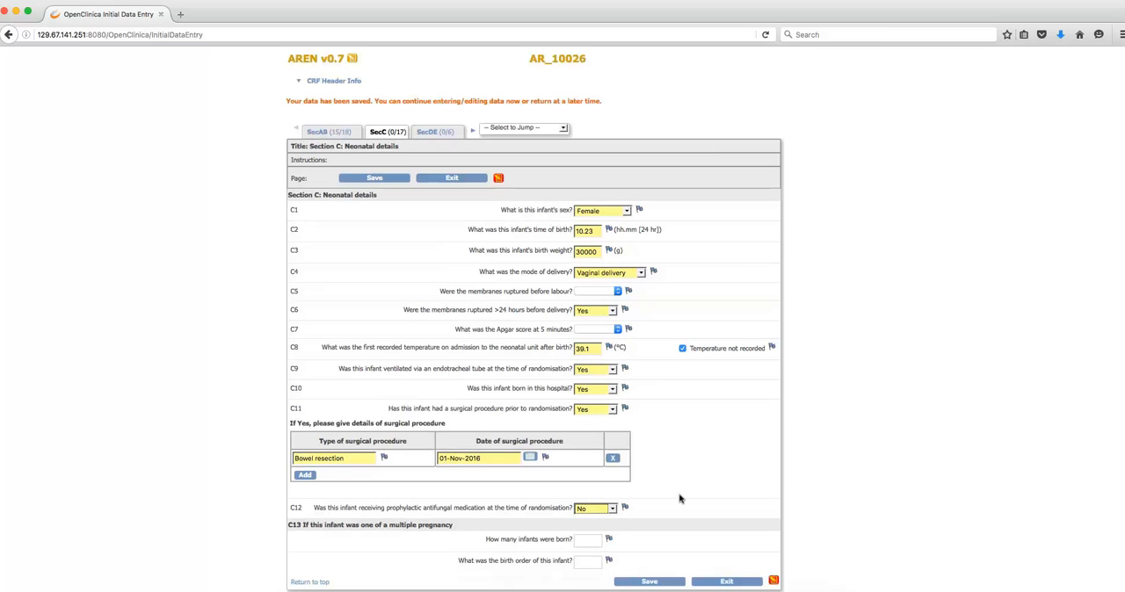
left_click(650, 583)
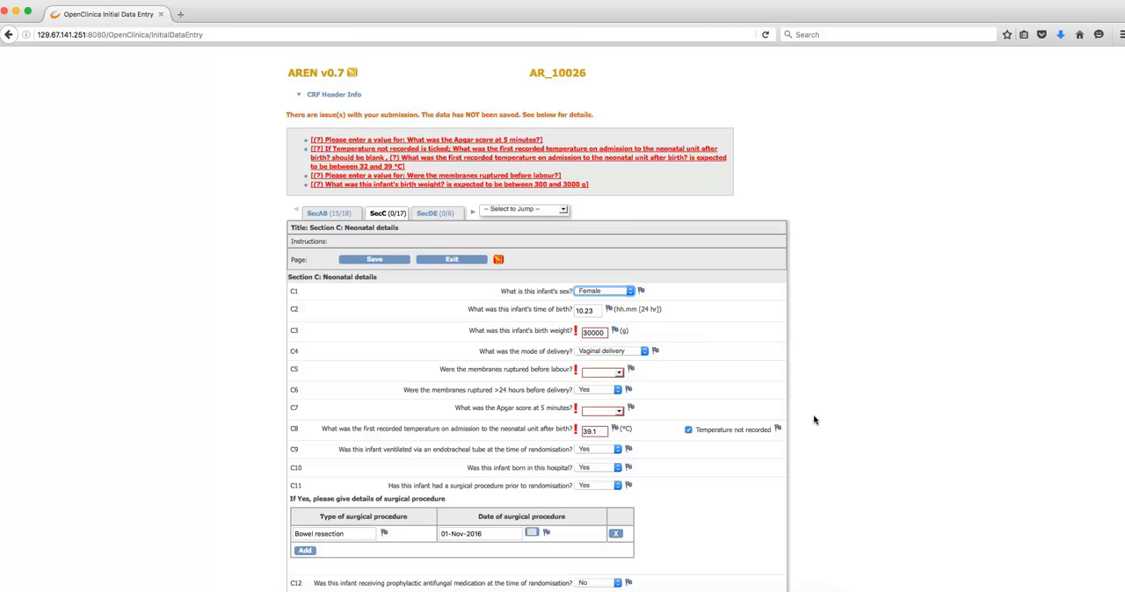
- Correct the birth weight (C3) to 3000 g, clear the Temperature not recorded option, and save Section C again
left_click(602, 327)
key("BackSpace")
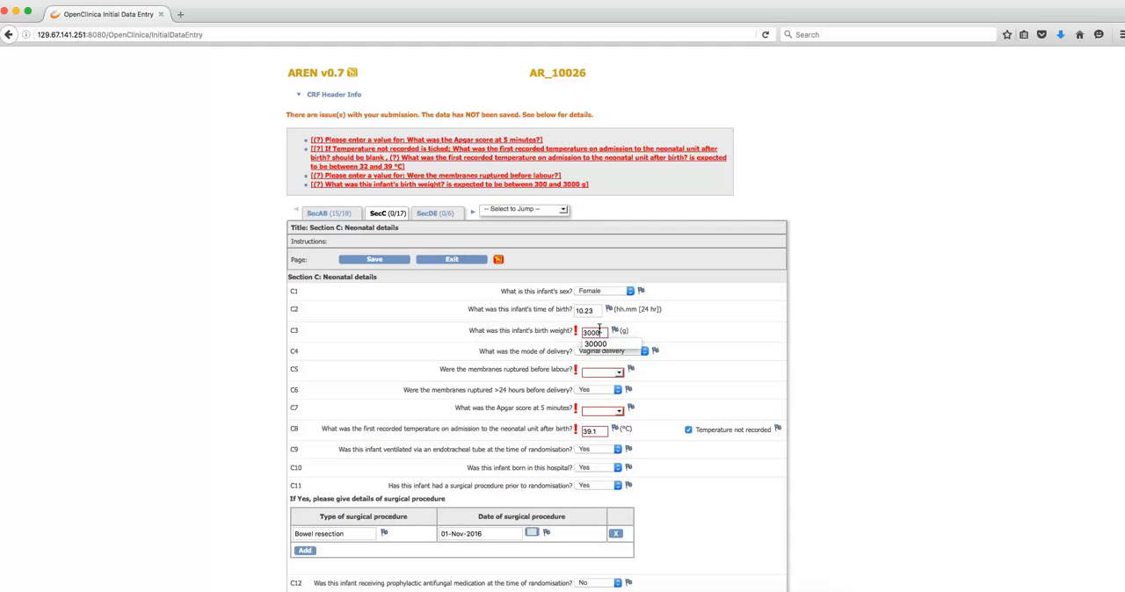
left_click(714, 402)
left_click(689, 431)
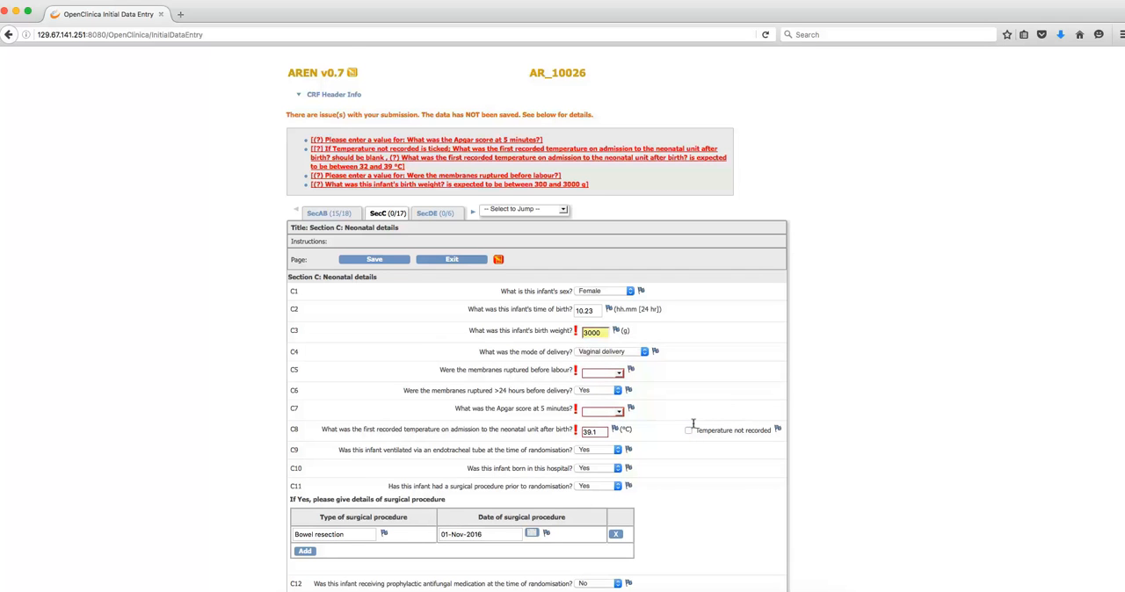
scroll(747, 448, "down", 2)
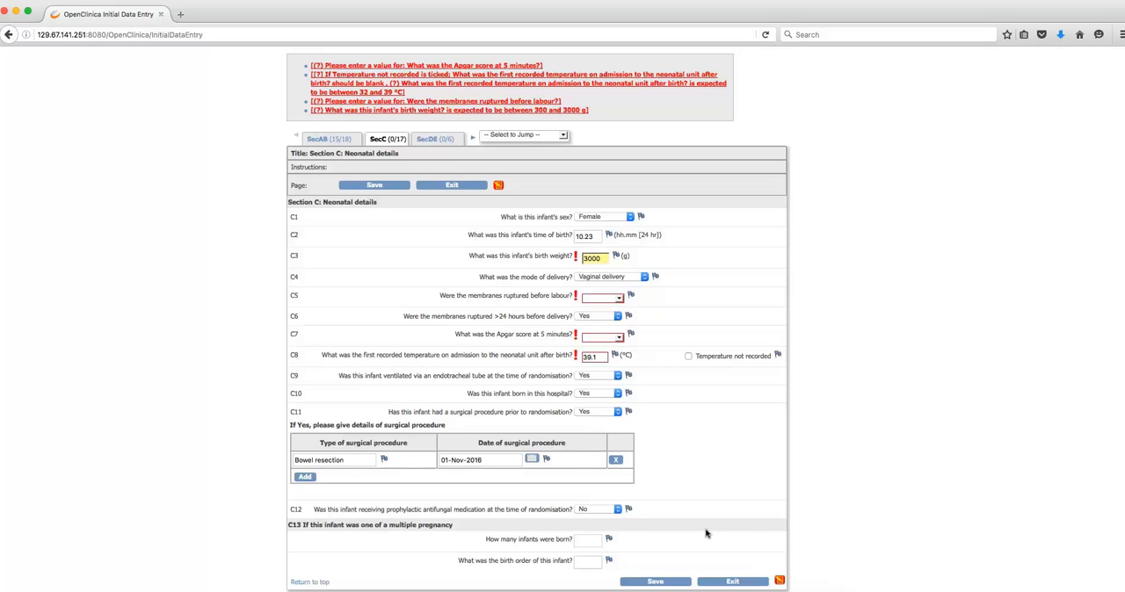
left_click(664, 582)
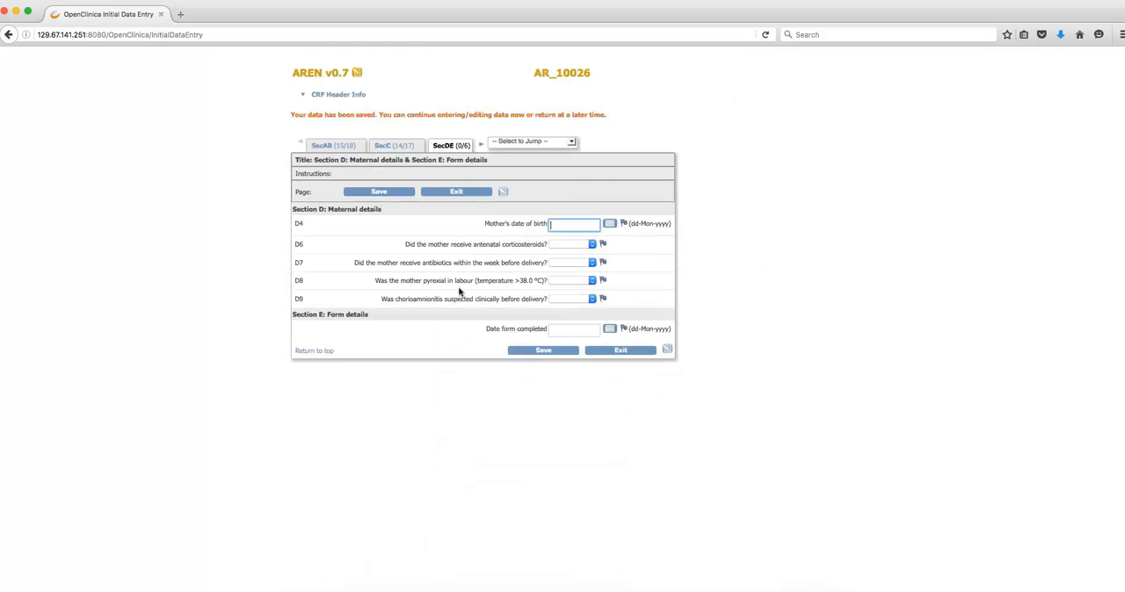
- Reopen Section C to review the flagged notes on C5, C7 and C8, and return to section SecDE
left_click(393, 146)
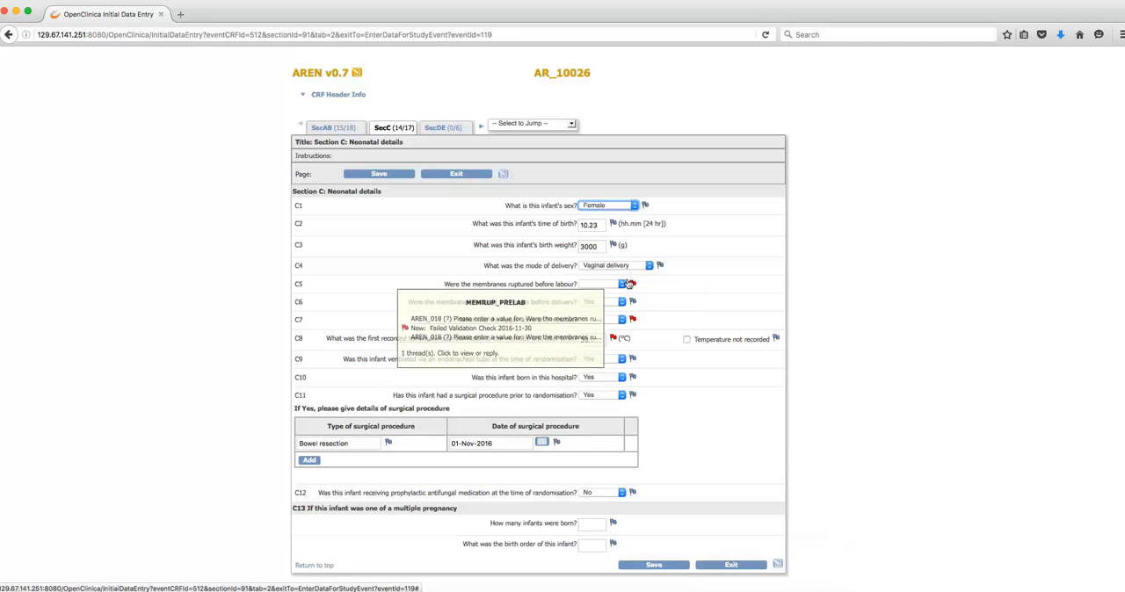
mouse_move(625, 319)
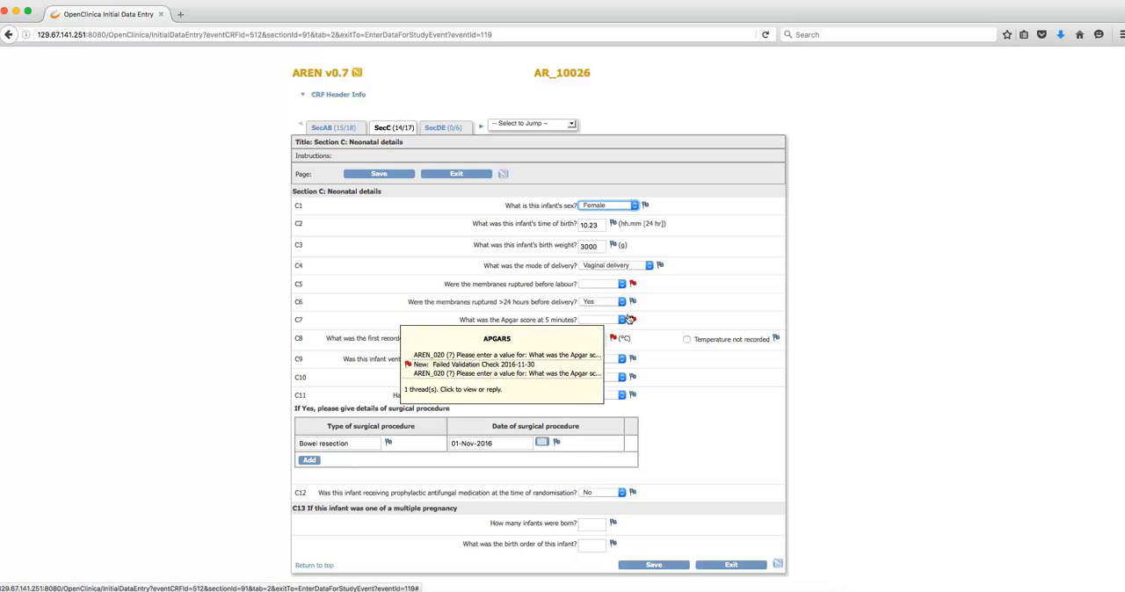
mouse_move(606, 338)
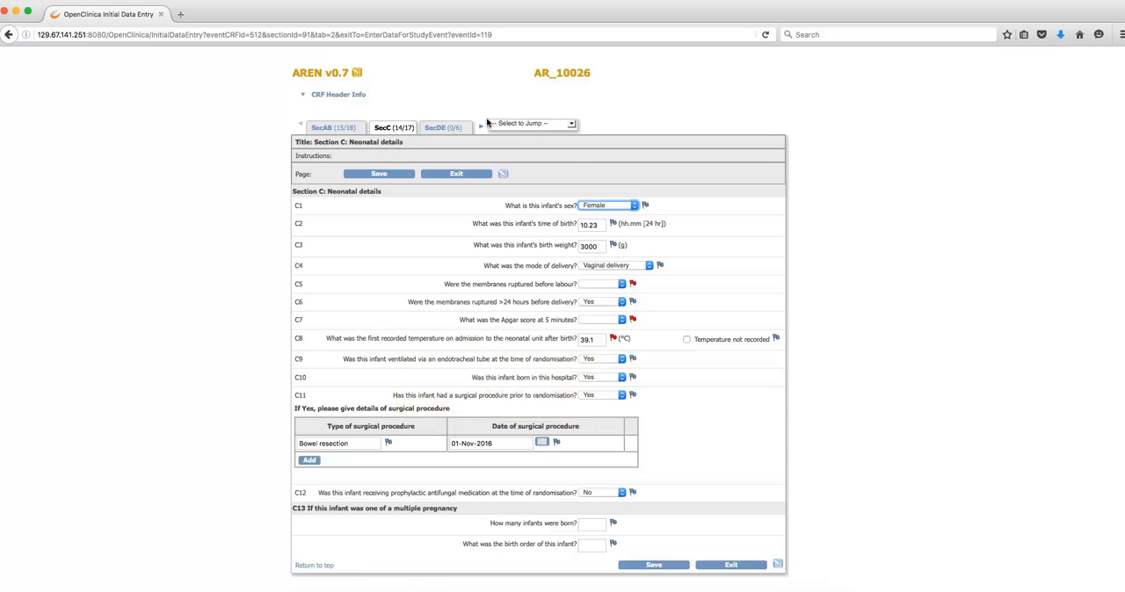
left_click(571, 124)
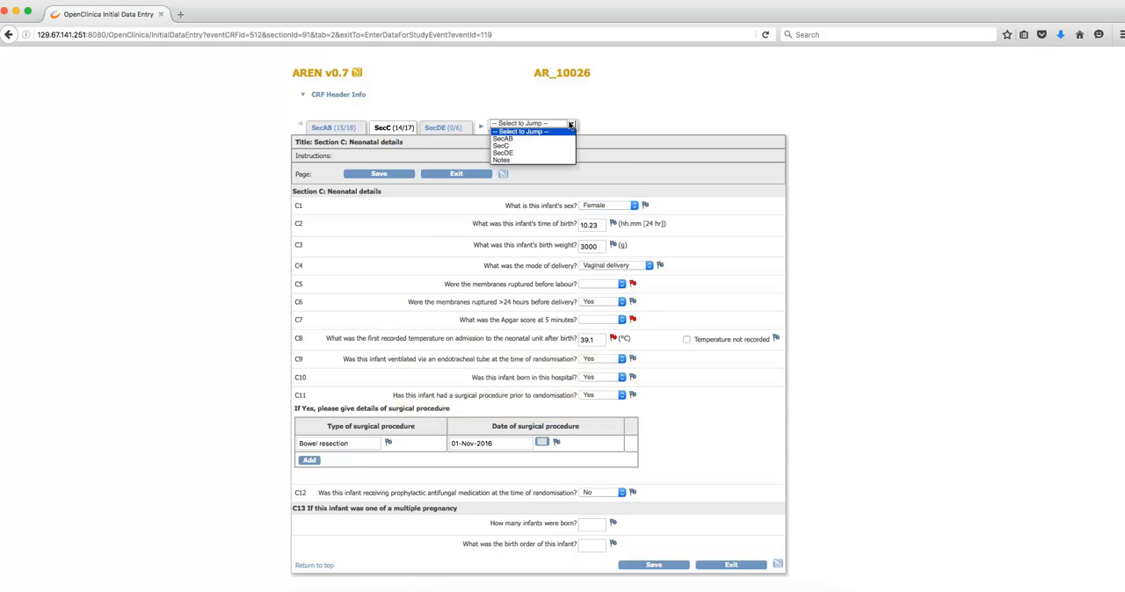
left_click(505, 154)
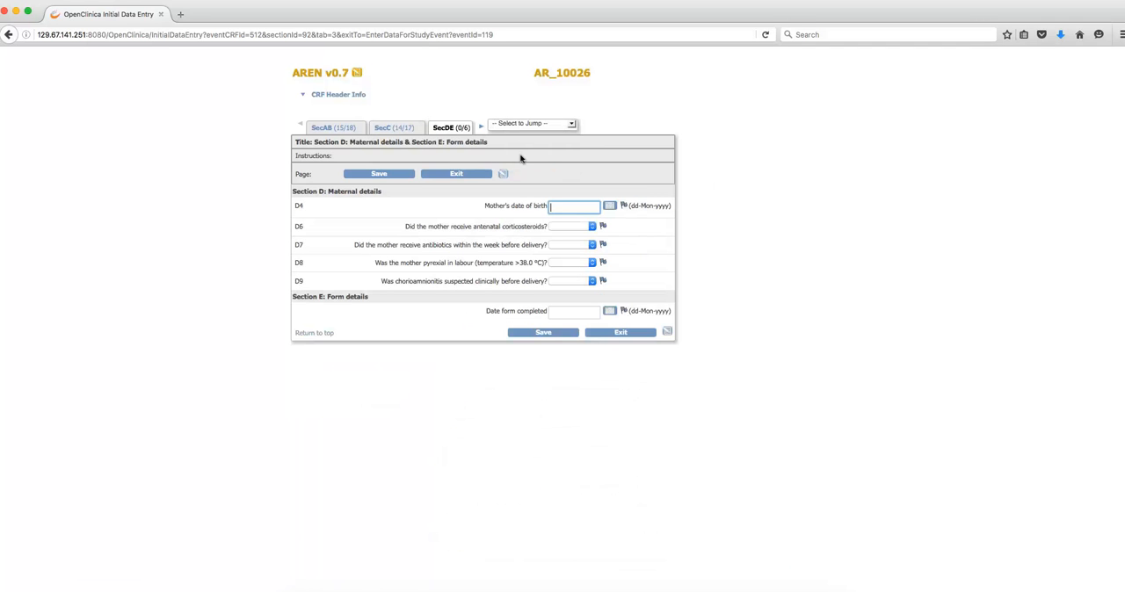
- Answer Yes to maternal antibiotics within the week before delivery (D7), pyrexia in labour (D8) and suspected chorioamnionitis (D9)
left_click(561, 245)
left_click(559, 262)
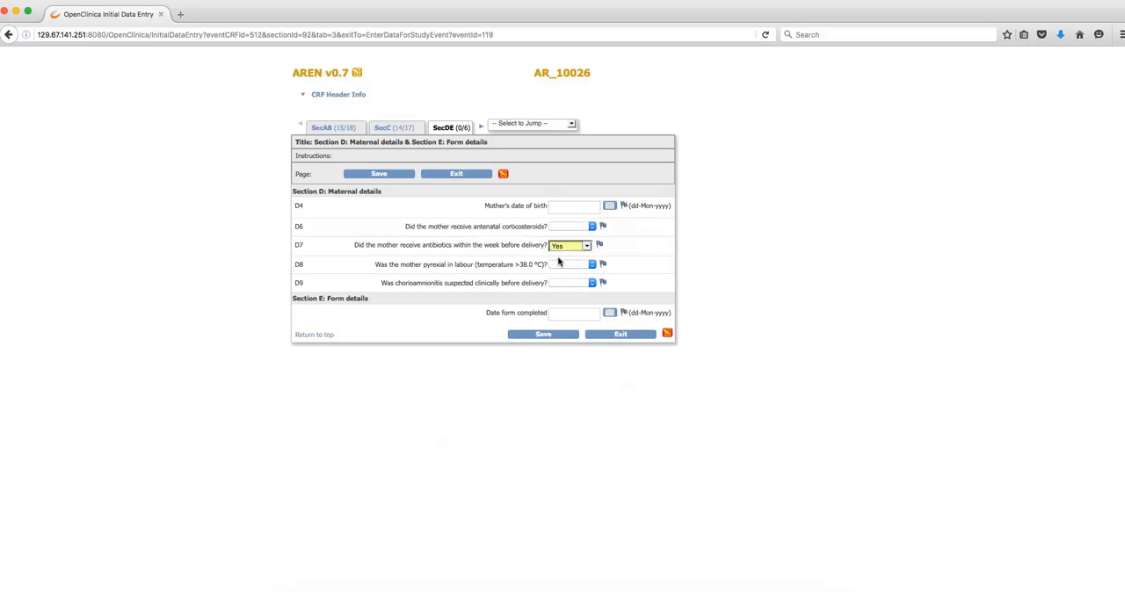
left_click(560, 262)
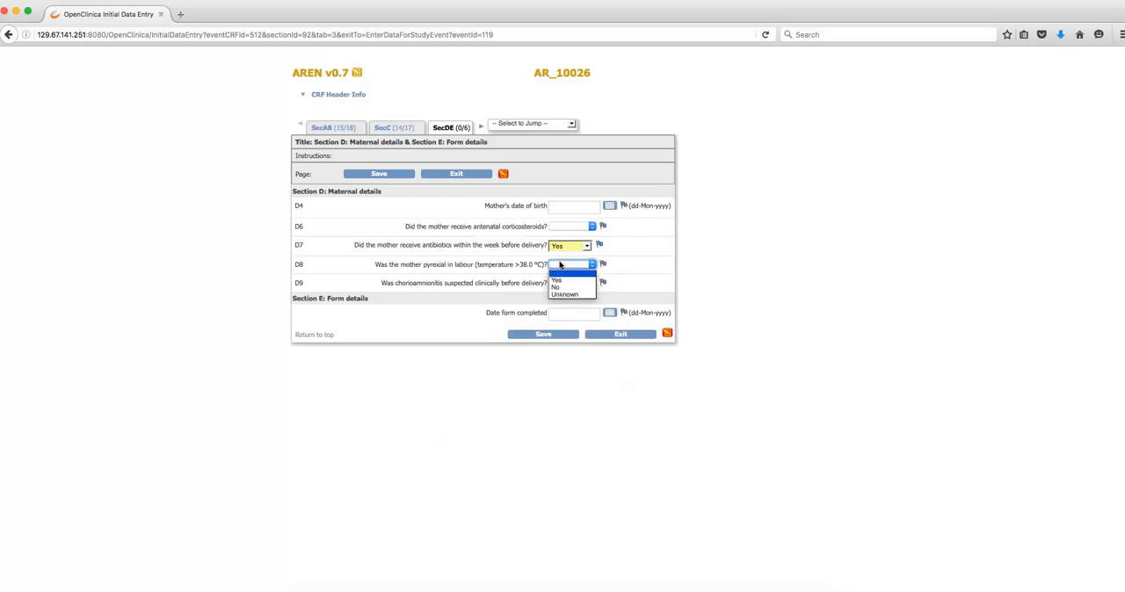
left_click(558, 283)
left_click(558, 284)
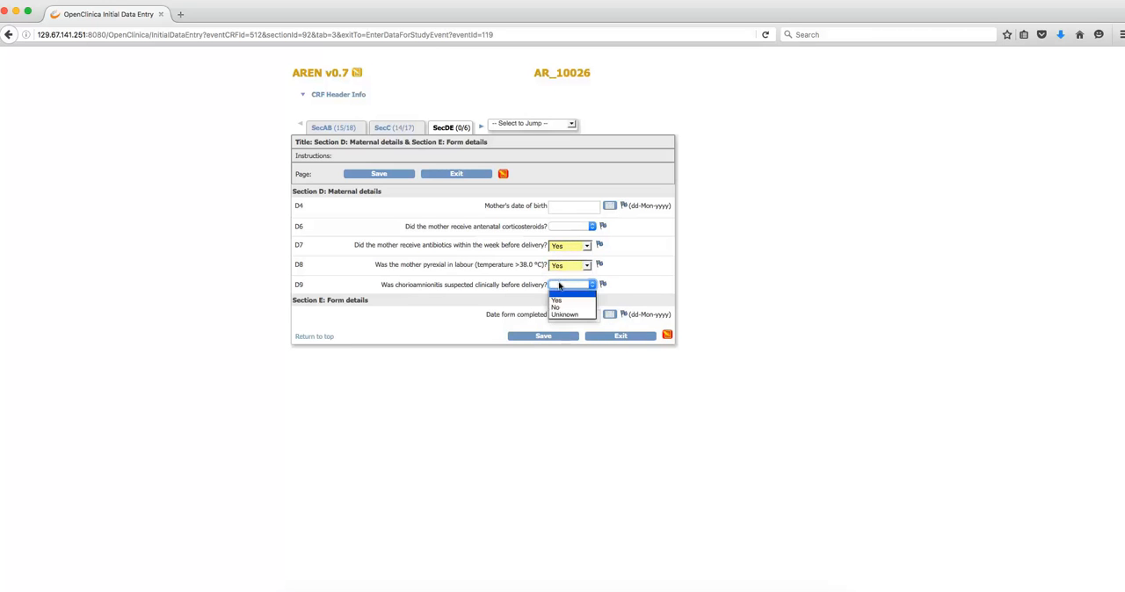
left_click(556, 298)
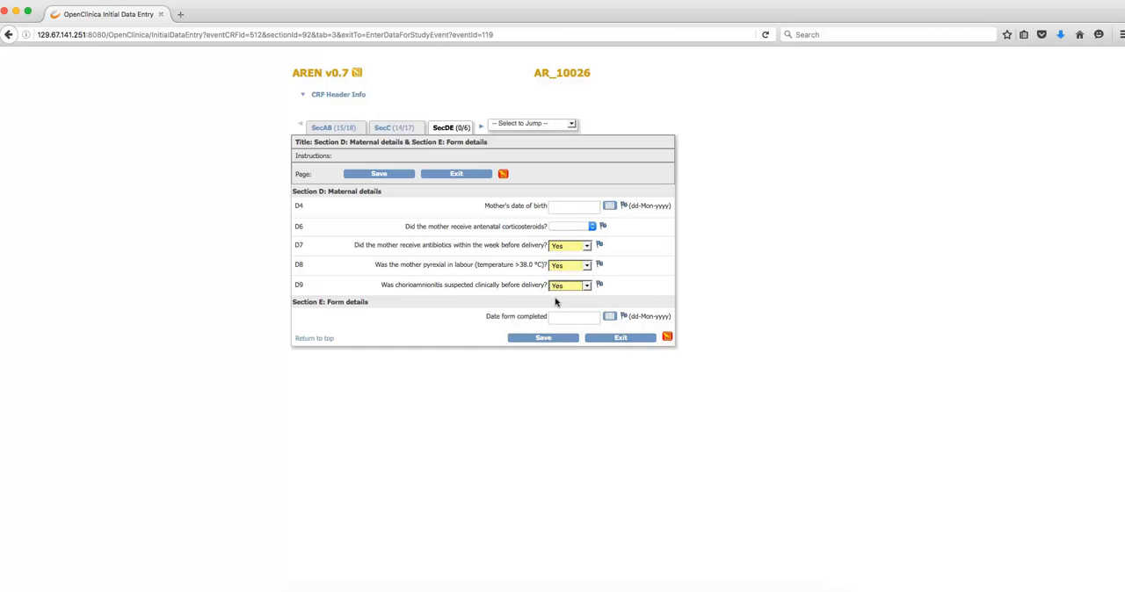
- Set the date form completed to 01-Dec-2016 and save section SecDE, submitting it a second time without correcting the flagged fields
left_click(609, 317)
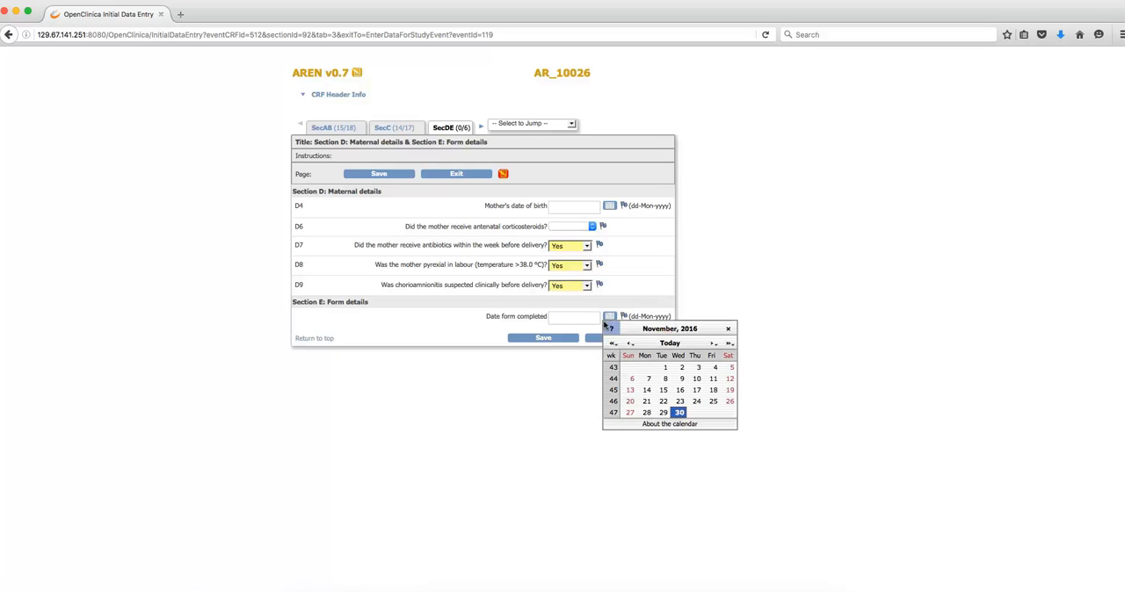
left_click(670, 343)
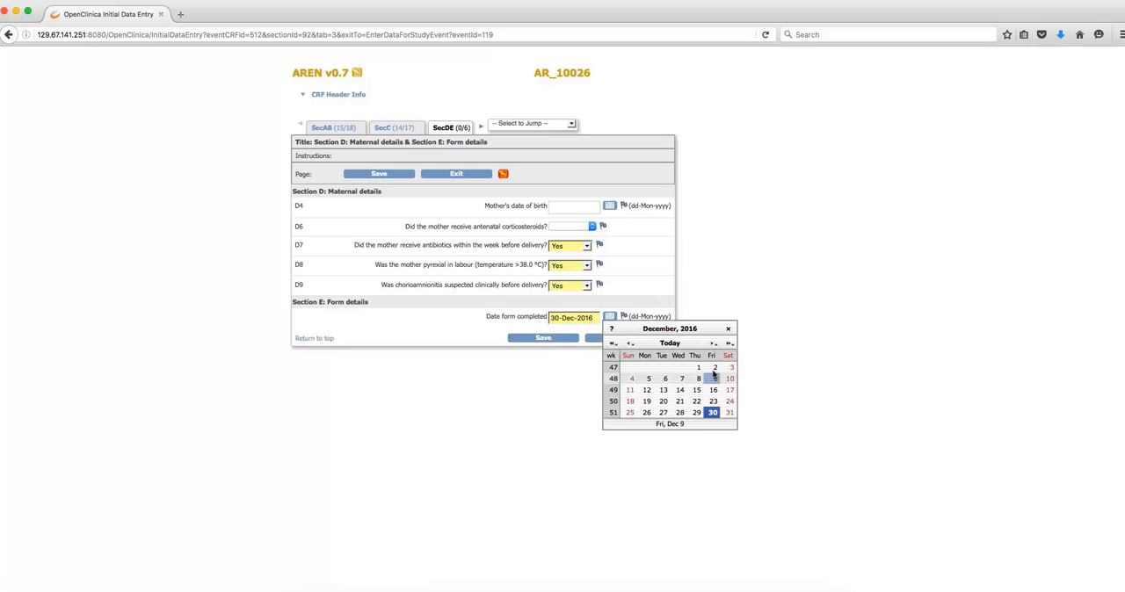
left_click(694, 367)
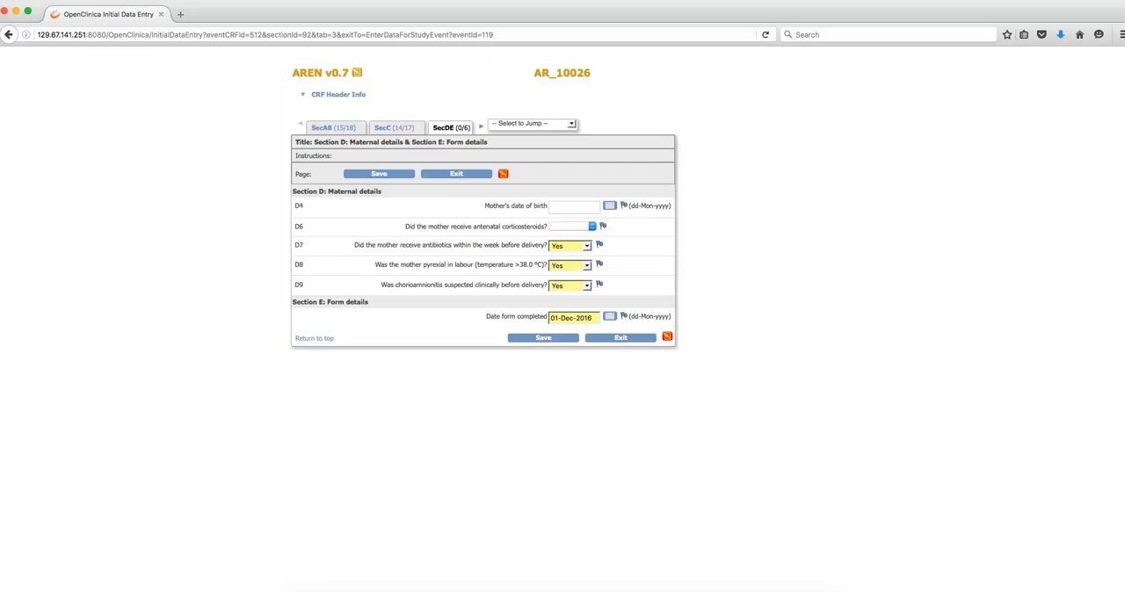
left_click(552, 339)
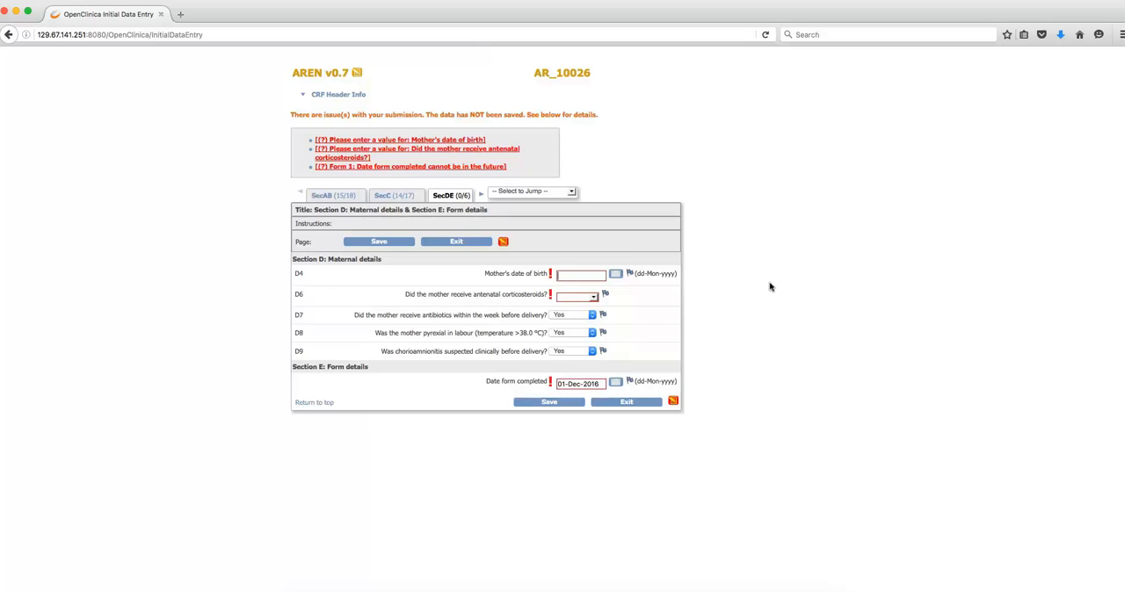
left_click(550, 402)
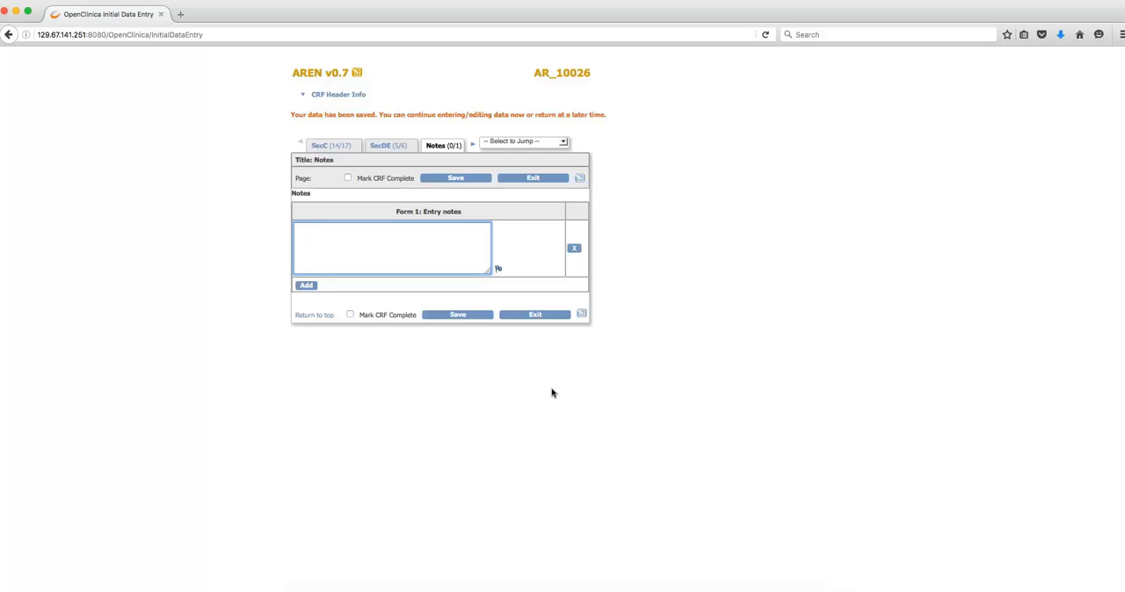
- Enter the entry note "Additional information", mark the CRF complete with confirmation, and save the Notes section
type("Additional information")
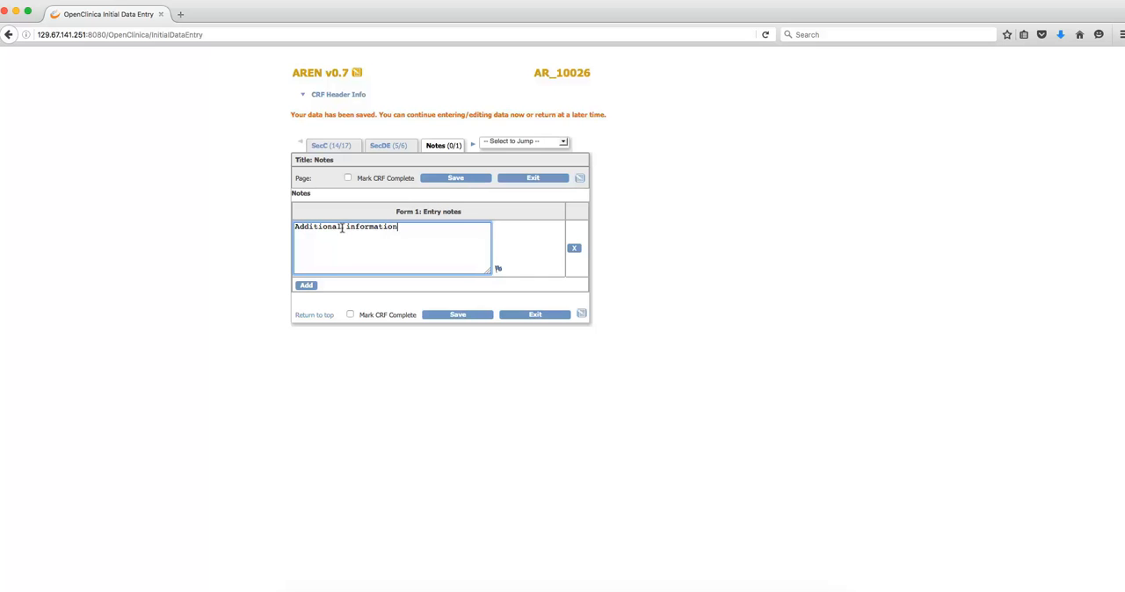
left_click(346, 178)
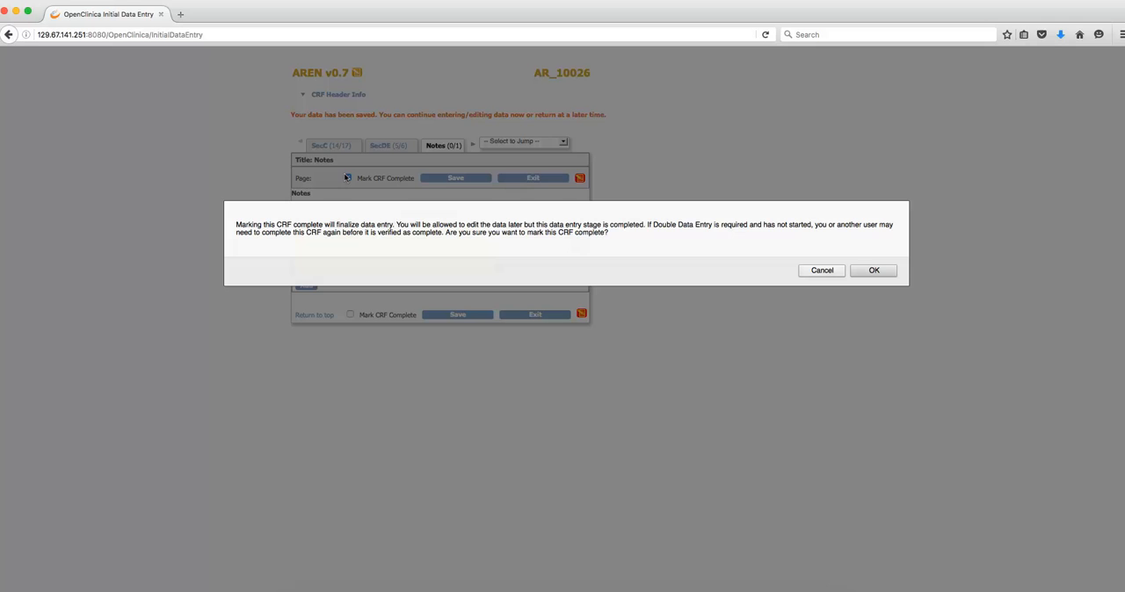
left_click(871, 271)
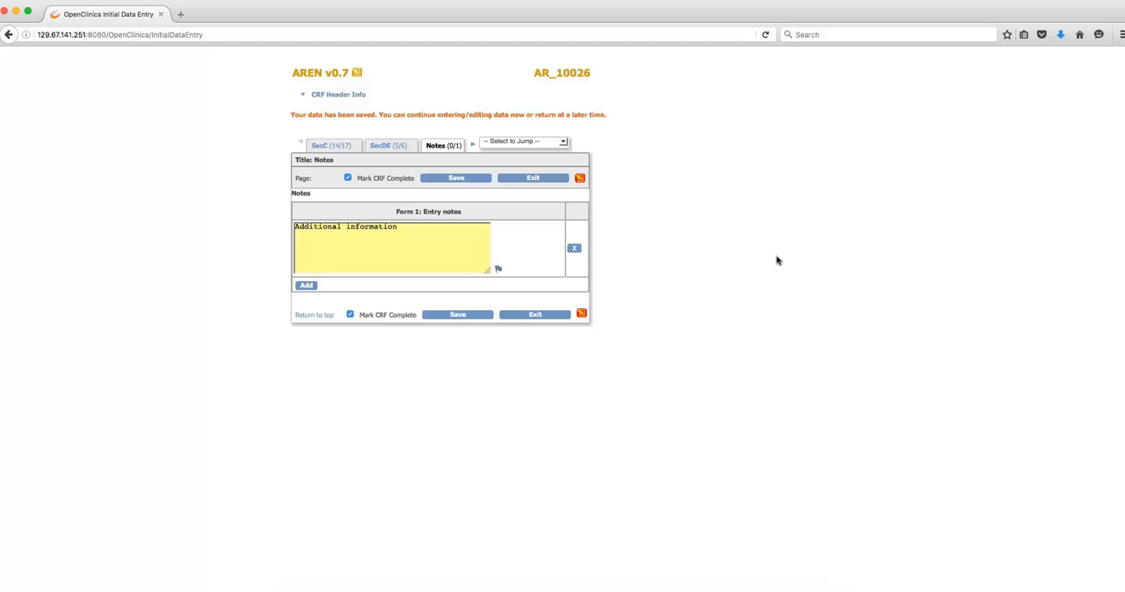
left_click(476, 178)
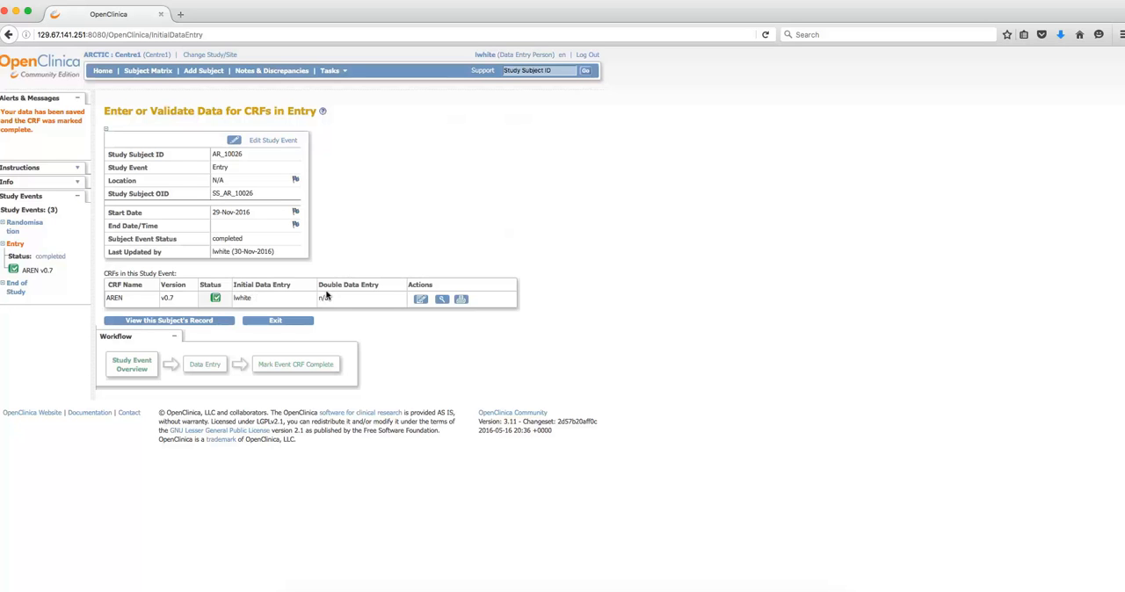
- From the Subject Matrix, schedule the PCVC Removal event for the same subject starting 30-Nov-2016 and open its ARPR form for data entry
left_click(136, 70)
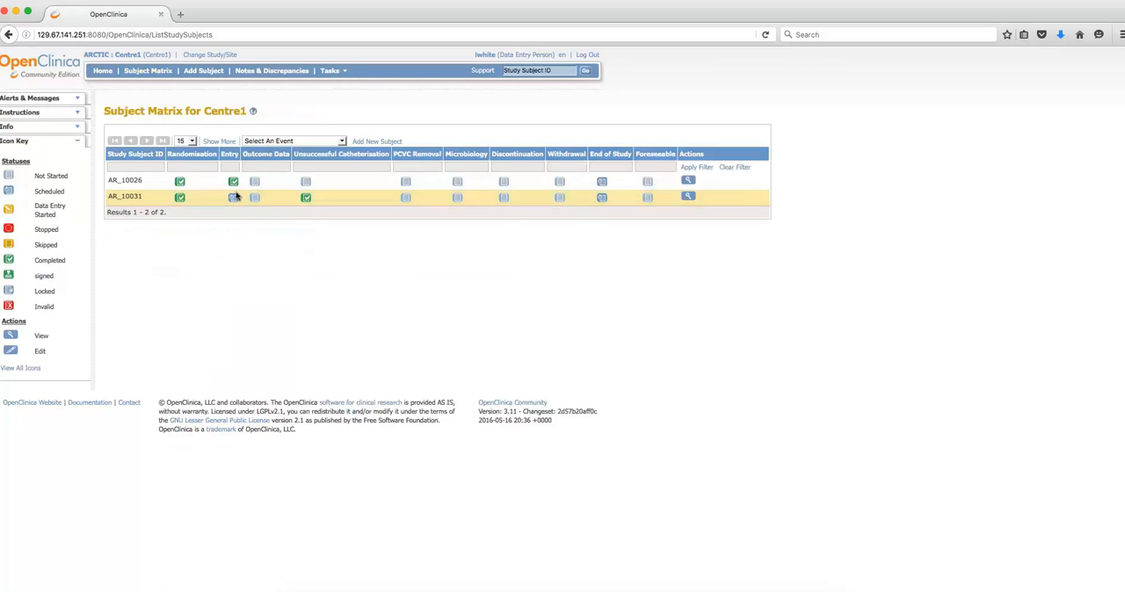
mouse_move(230, 183)
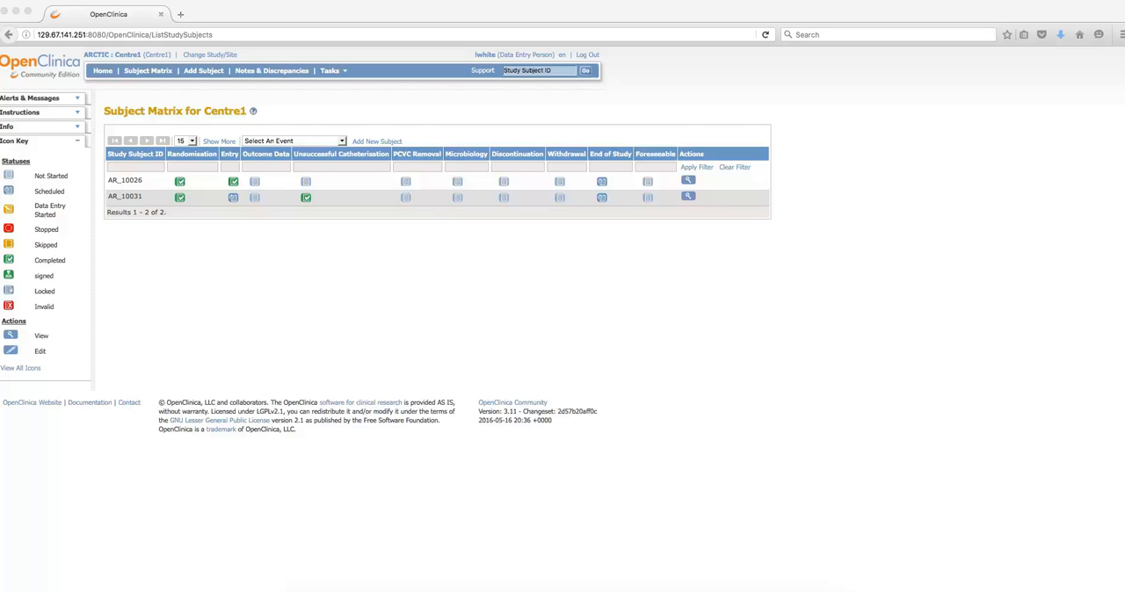
left_click(403, 183)
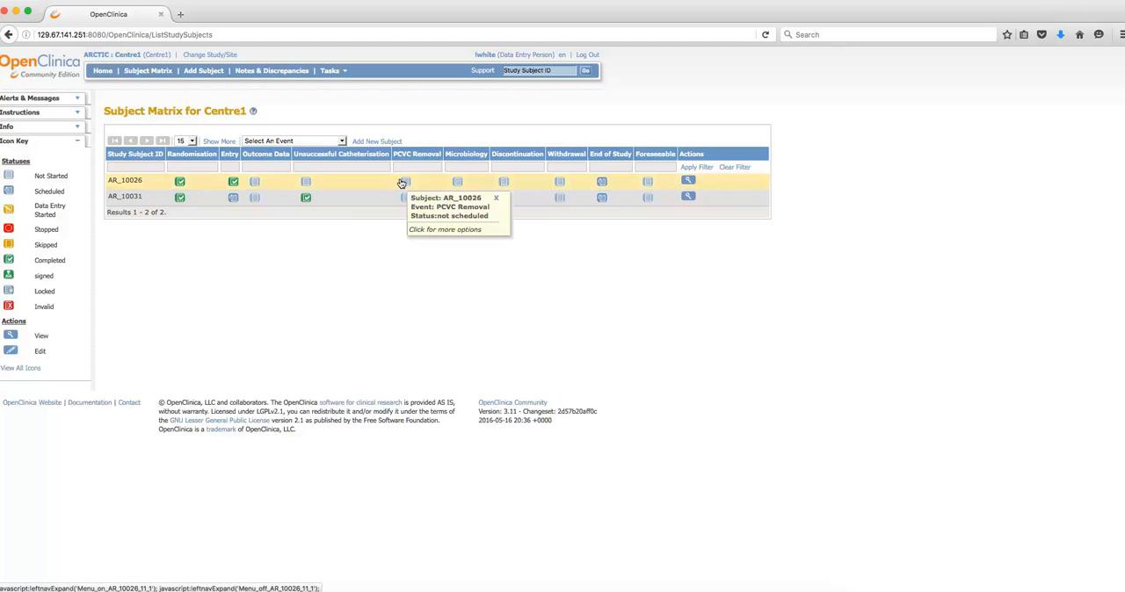
left_click(401, 183)
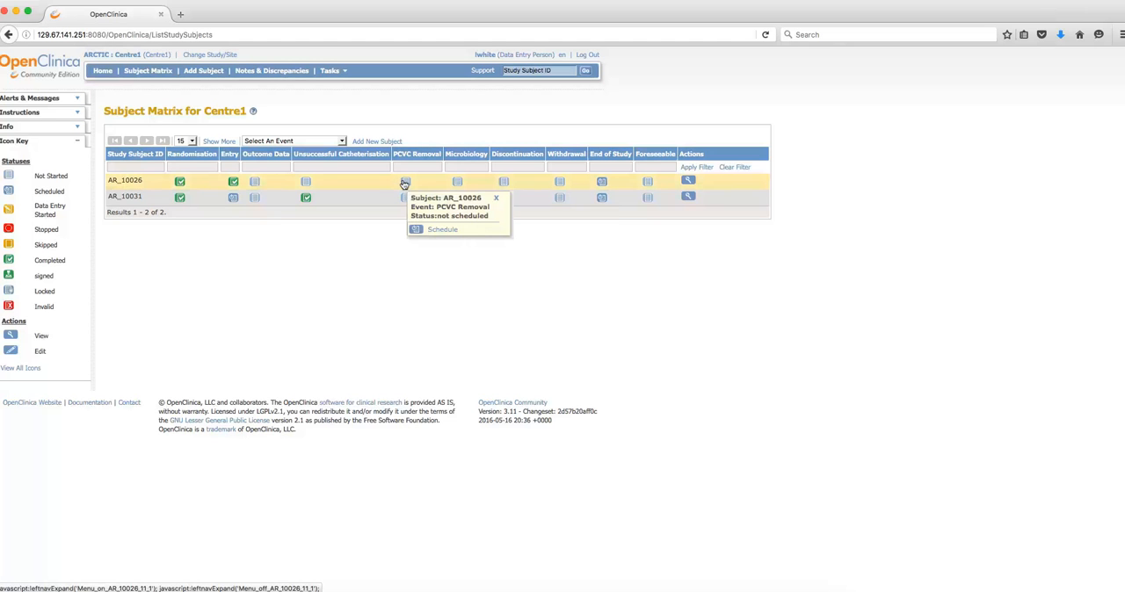
left_click(441, 229)
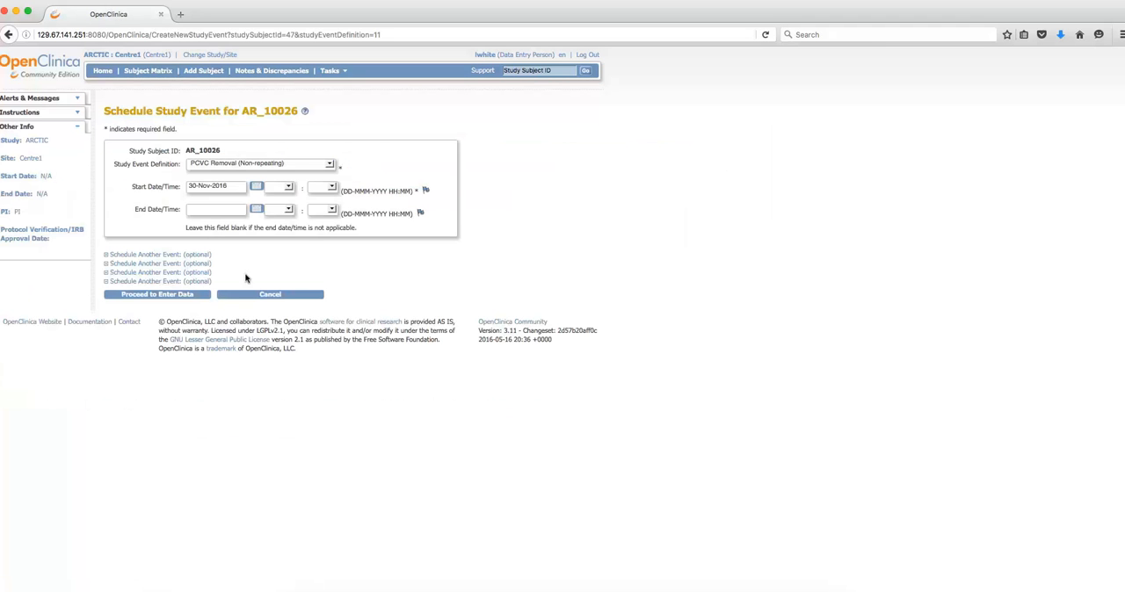
left_click(185, 296)
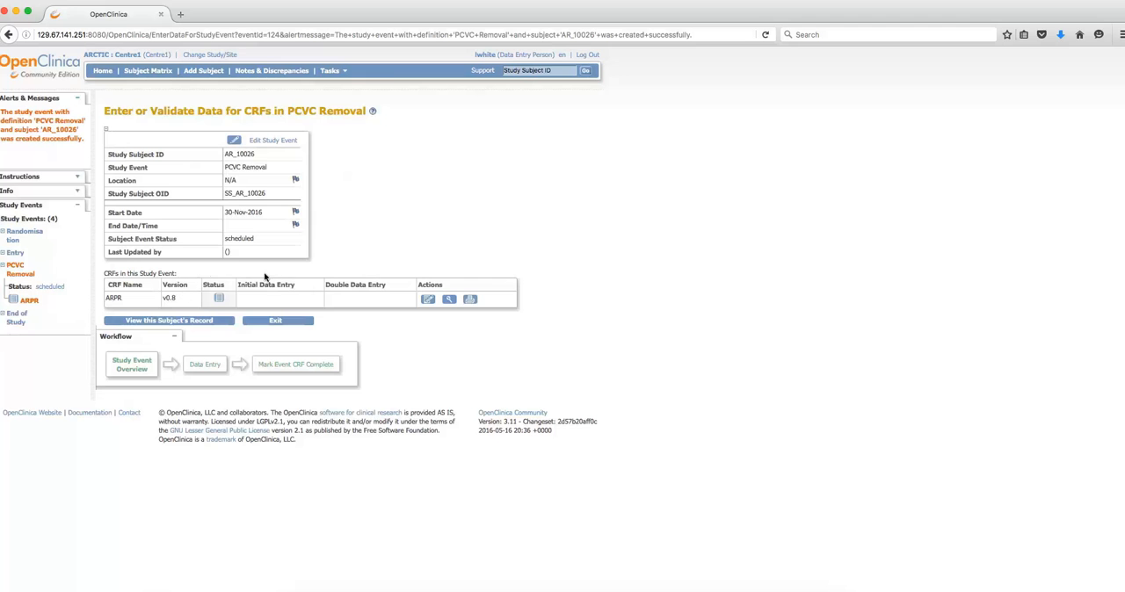
left_click(424, 300)
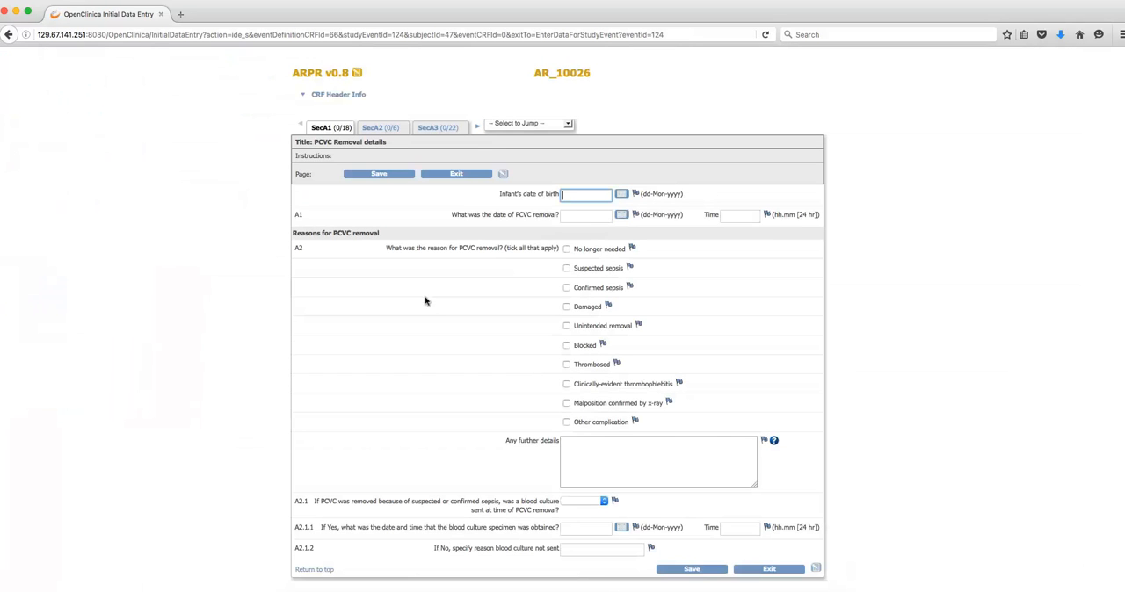
- Enter the infant's date of birth and set the PCVC removal (A1) to 10-Nov-2016 at 10.23, then view the further-details help
left_click(621, 193)
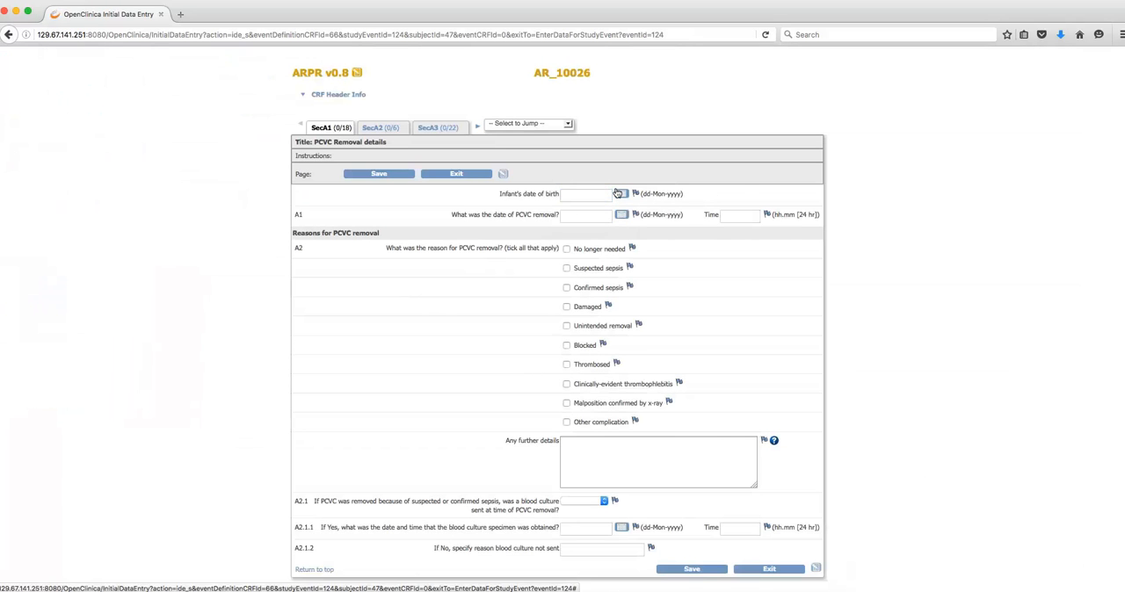
left_click(677, 244)
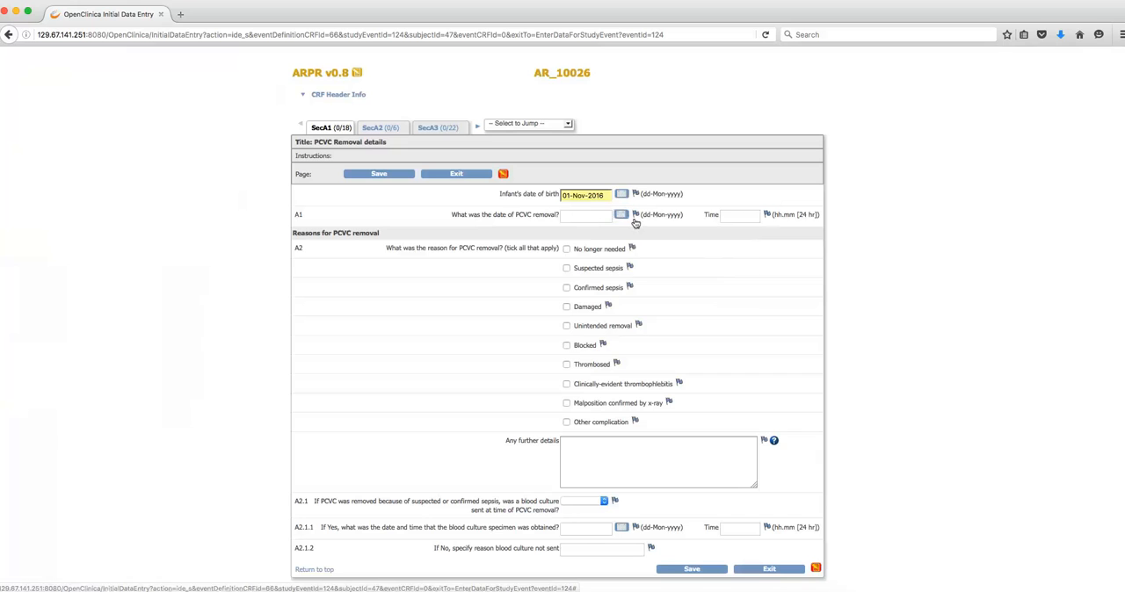
left_click(620, 215)
left_click(708, 276)
left_click(731, 215)
type("10.23")
mouse_move(769, 440)
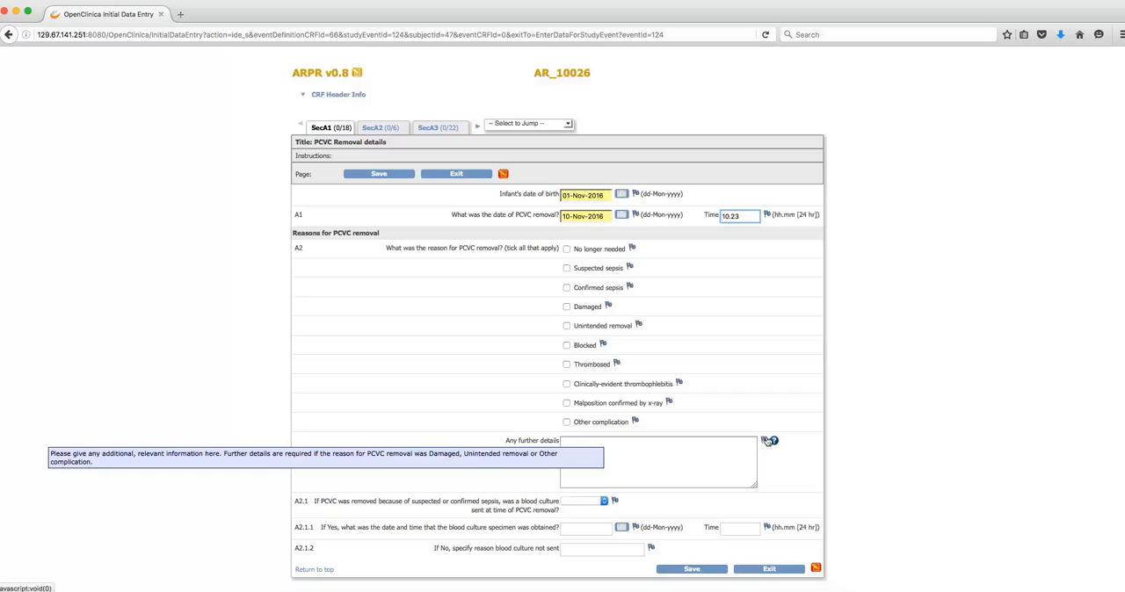
- Choose No longer needed as the removal reason (A2), save SecA1, then answer No to antibiotics on removal day (A3) and save SecA2
left_click(566, 249)
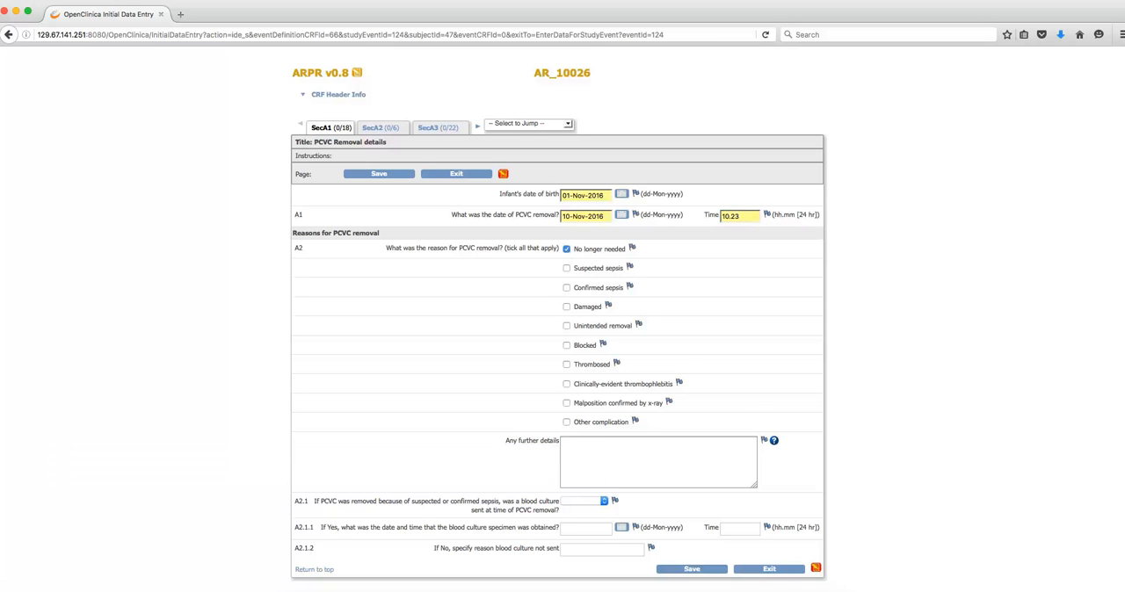
left_click(692, 570)
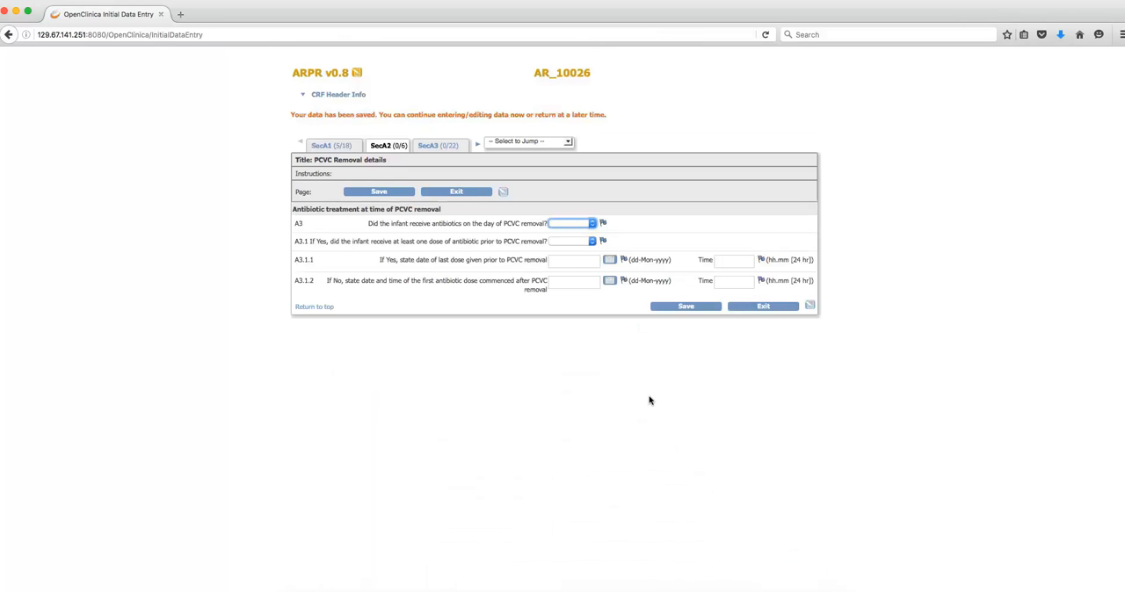
left_click(589, 225)
left_click(563, 249)
left_click(680, 307)
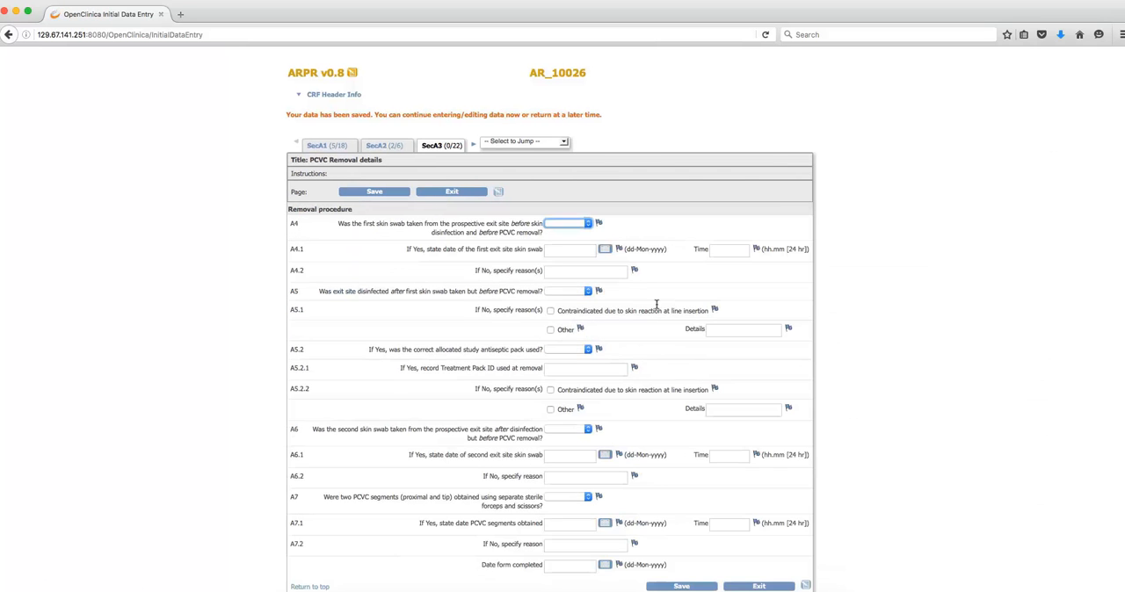
- Exit the partly completed ARPR form, return to the Subject Matrix, and reopen the form's data entry at section SecA3
left_click(452, 193)
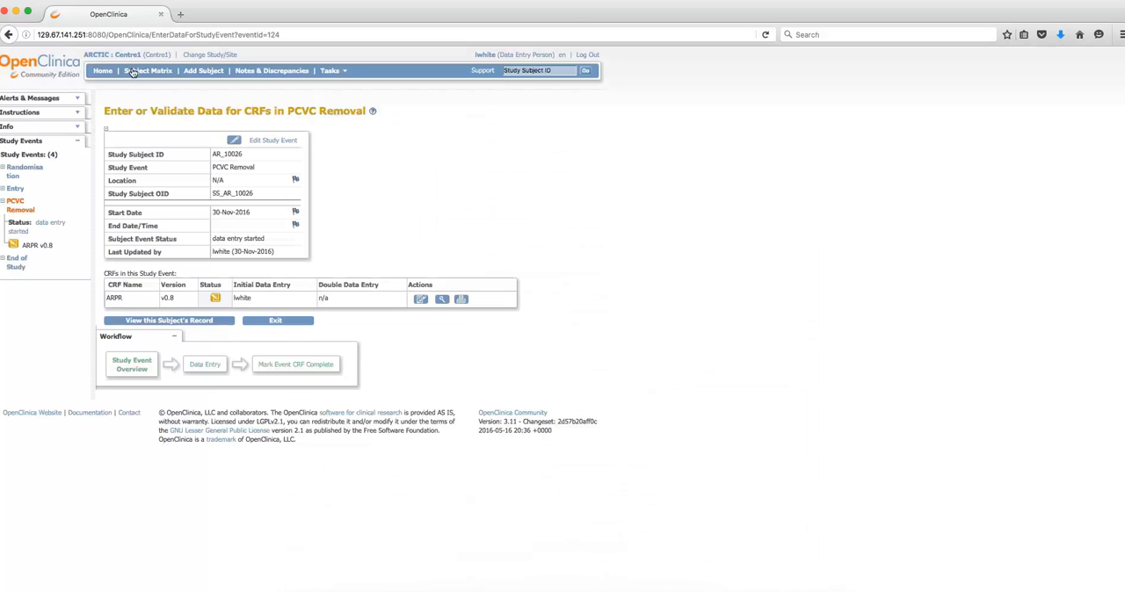
left_click(134, 71)
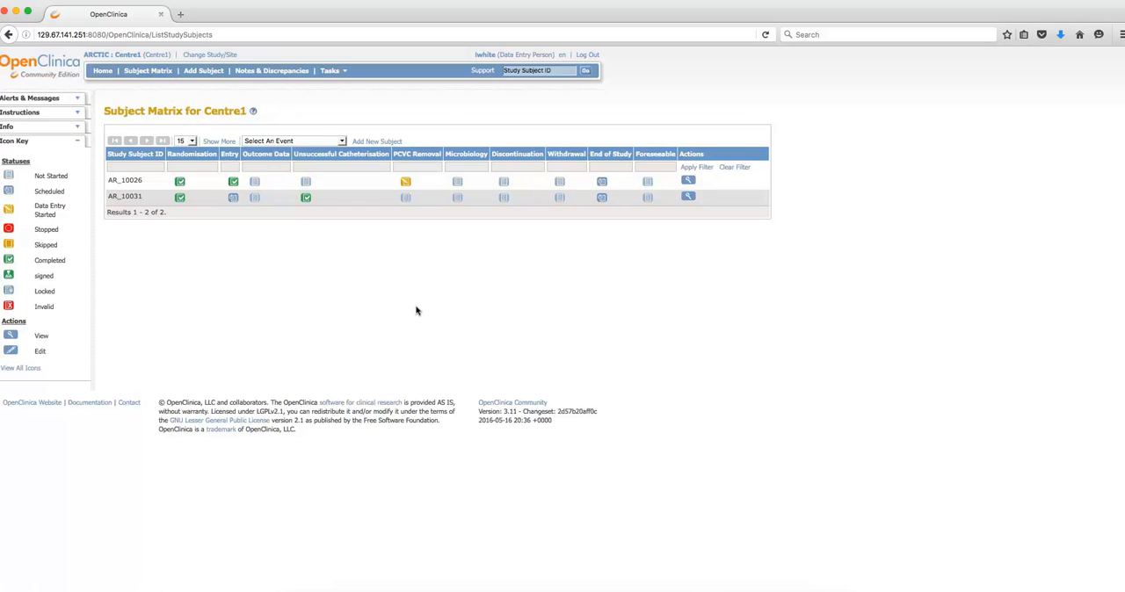
left_click(403, 184)
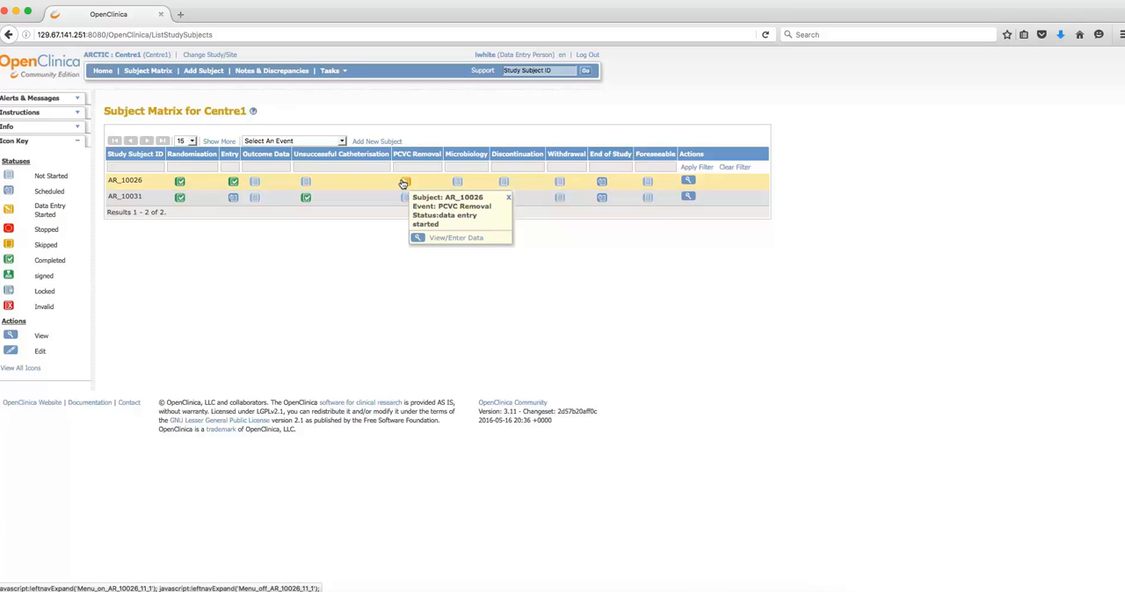
left_click(442, 238)
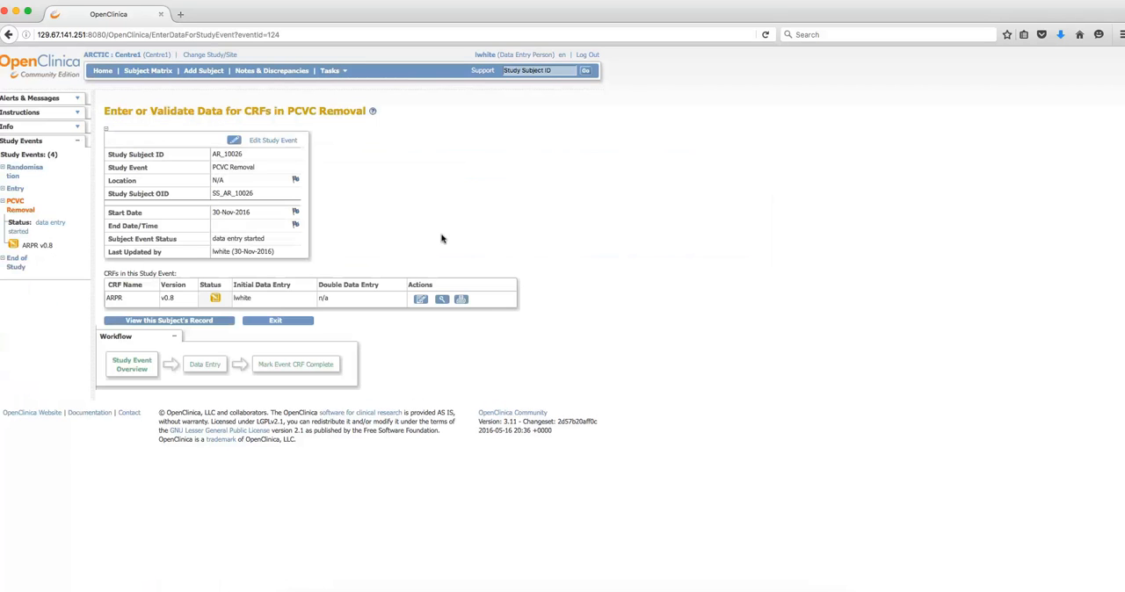
left_click(419, 300)
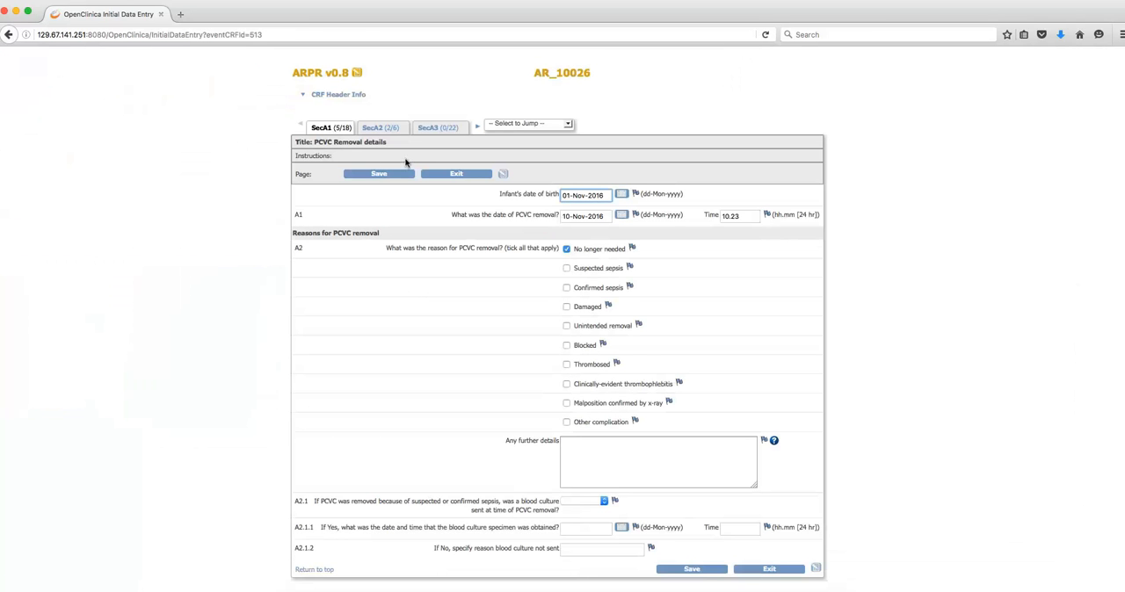
left_click(375, 128)
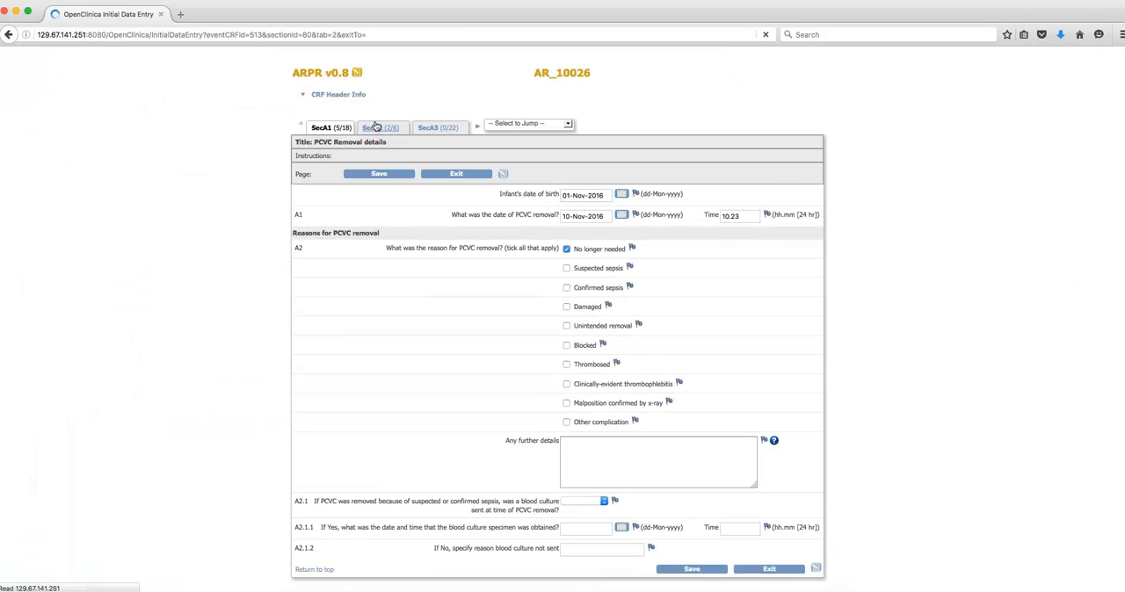
left_click(428, 128)
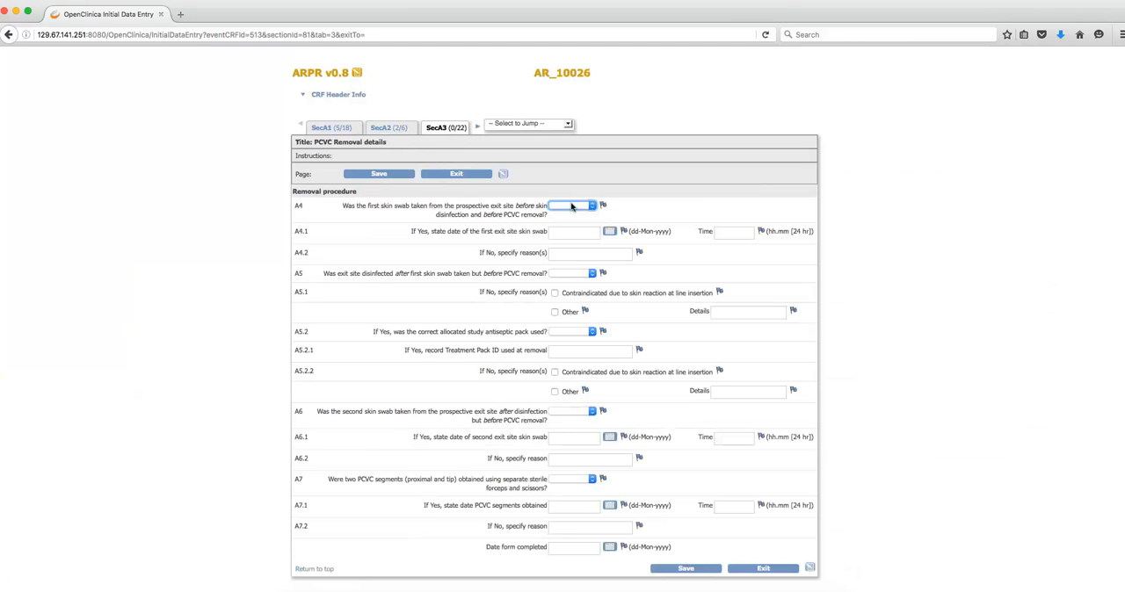
- Answer Yes to the first skin swab (A4) and record its date and time (A4.1) as 10-Nov-2016 at 10.23
left_click(572, 207)
left_click(562, 221)
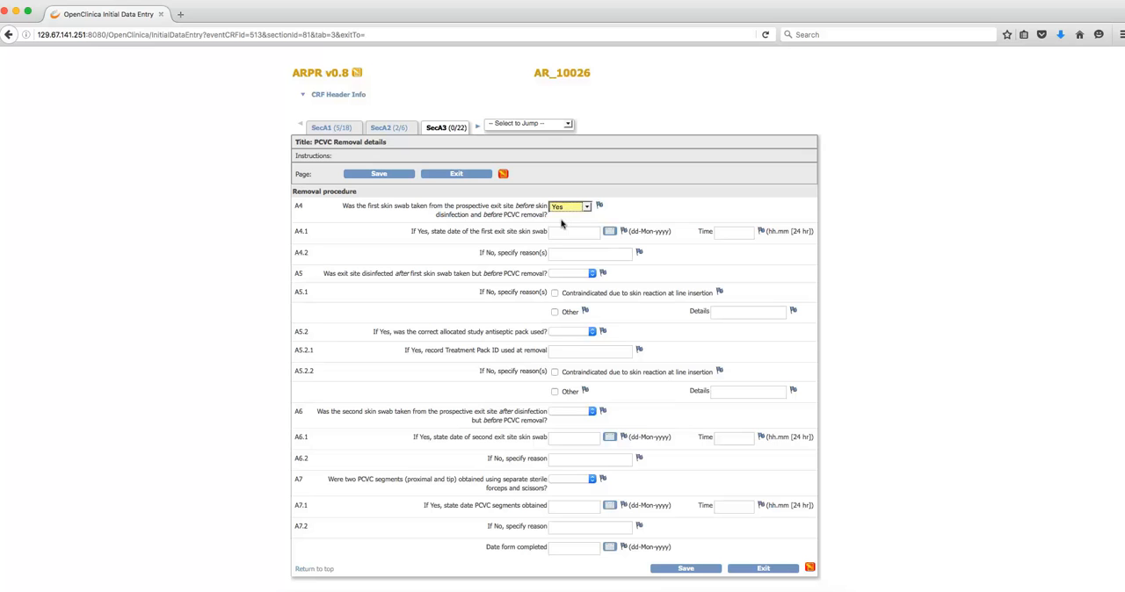
left_click(607, 232)
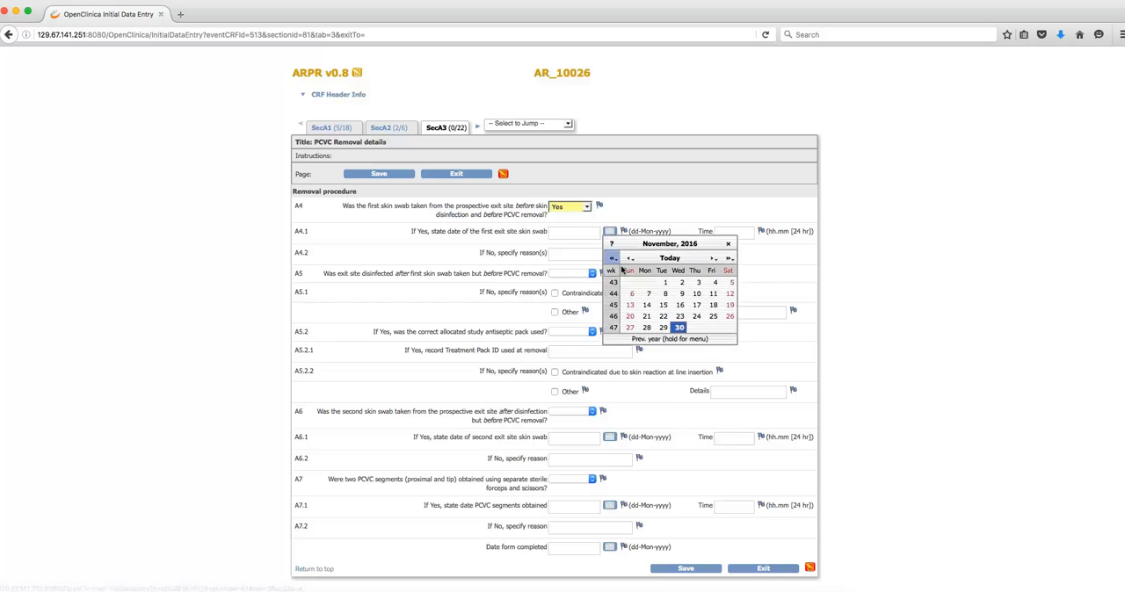
left_click(696, 294)
left_click(732, 229)
type("10.23")
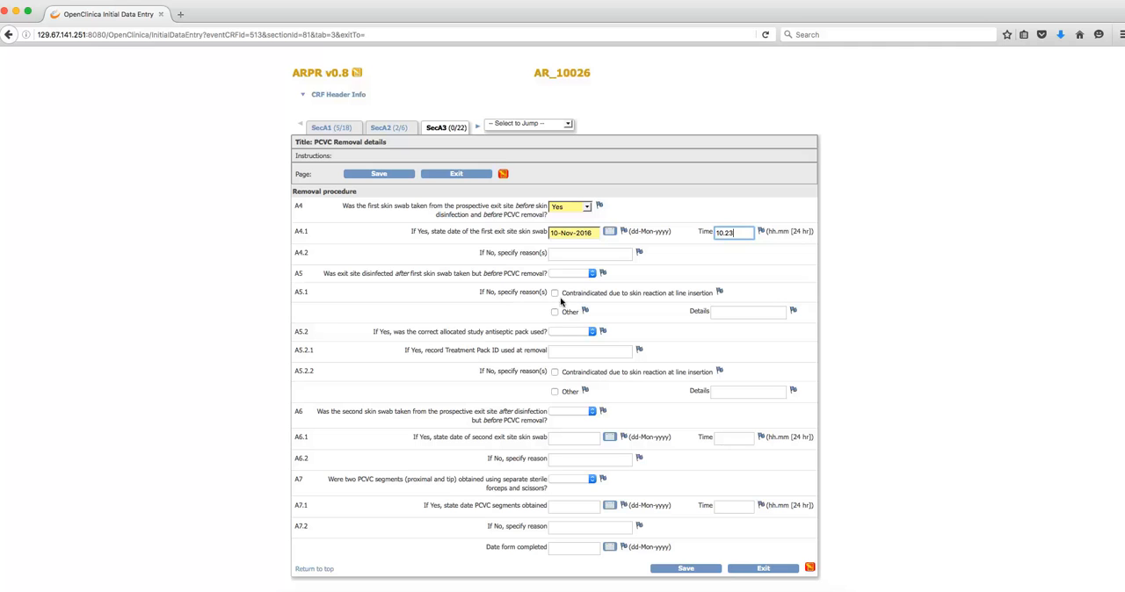
- Answer Yes to exit site disinfection (A5) and correct antiseptic pack used (A5.2), and enter 12346 as the Treatment Pack ID (A5.2.1)
left_click(570, 274)
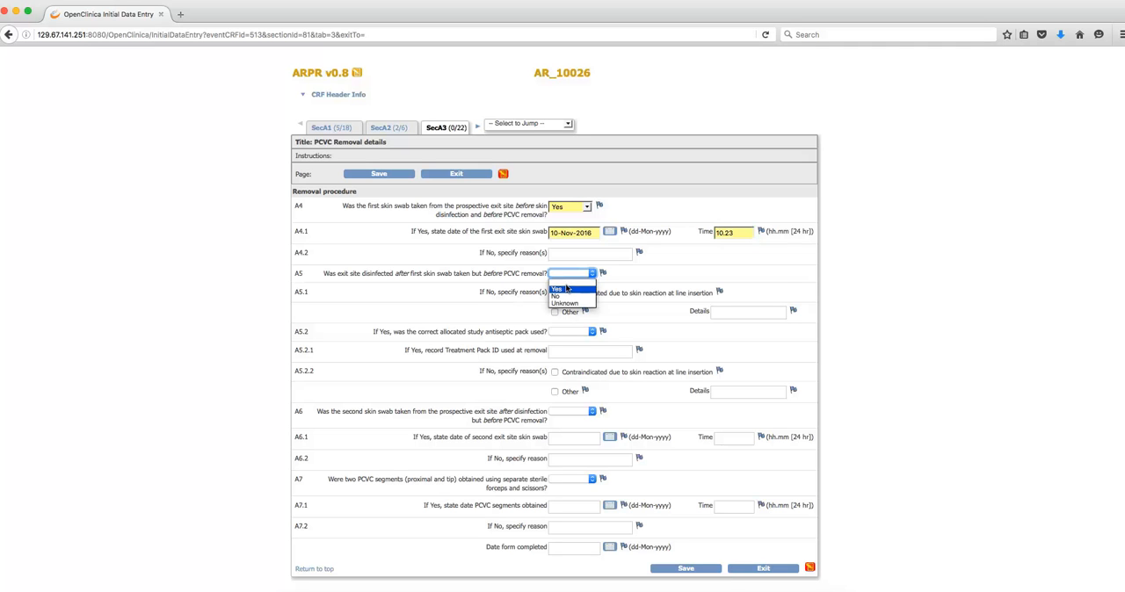
left_click(567, 289)
left_click(560, 334)
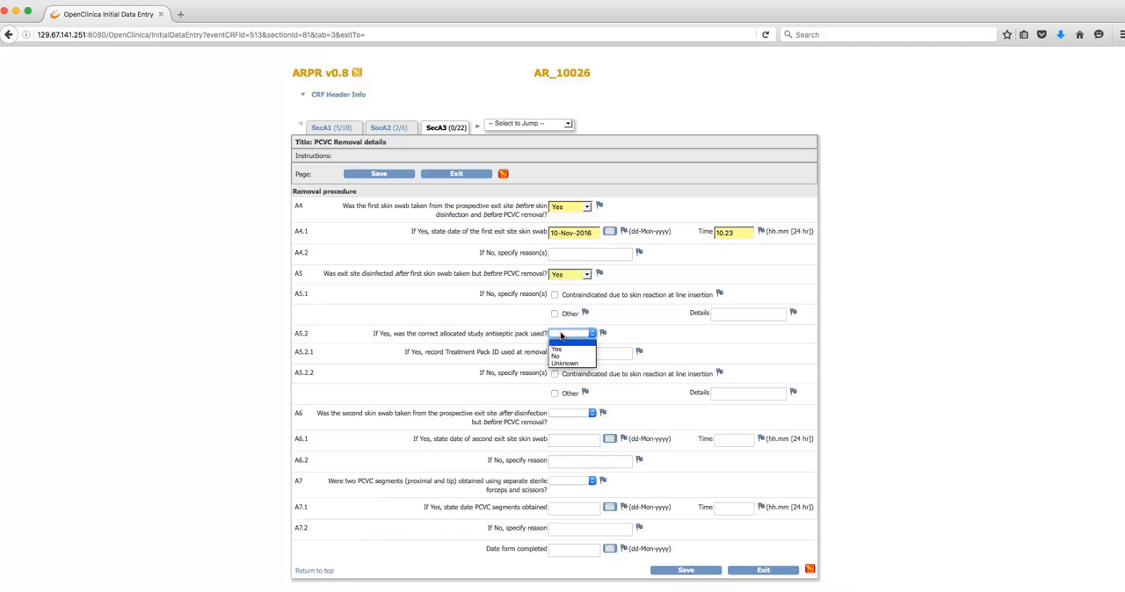
left_click(560, 349)
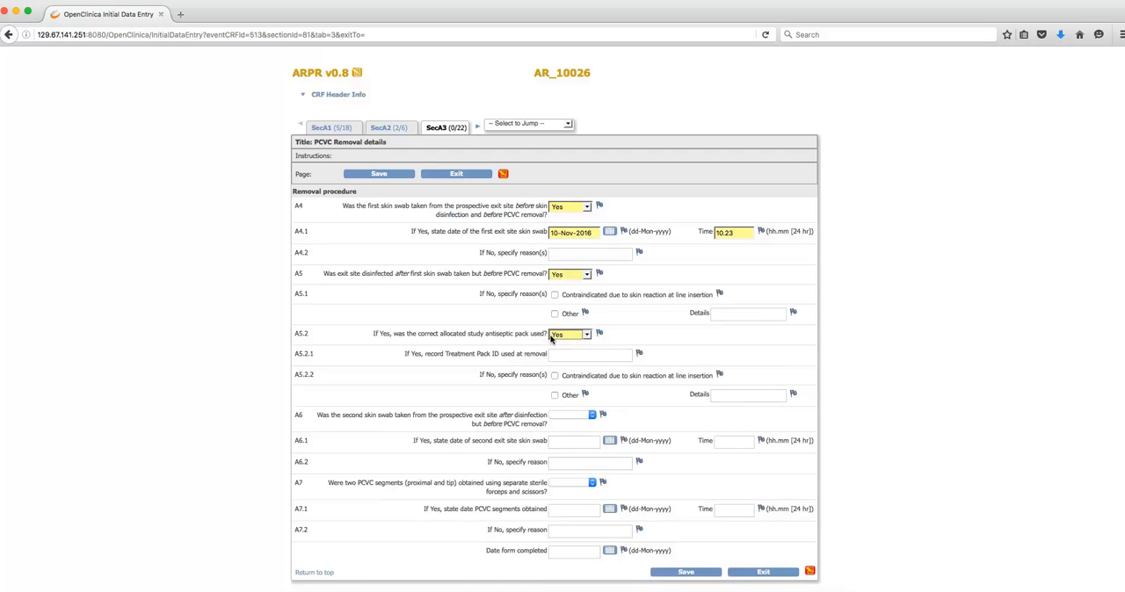
left_click(556, 349)
type("123")
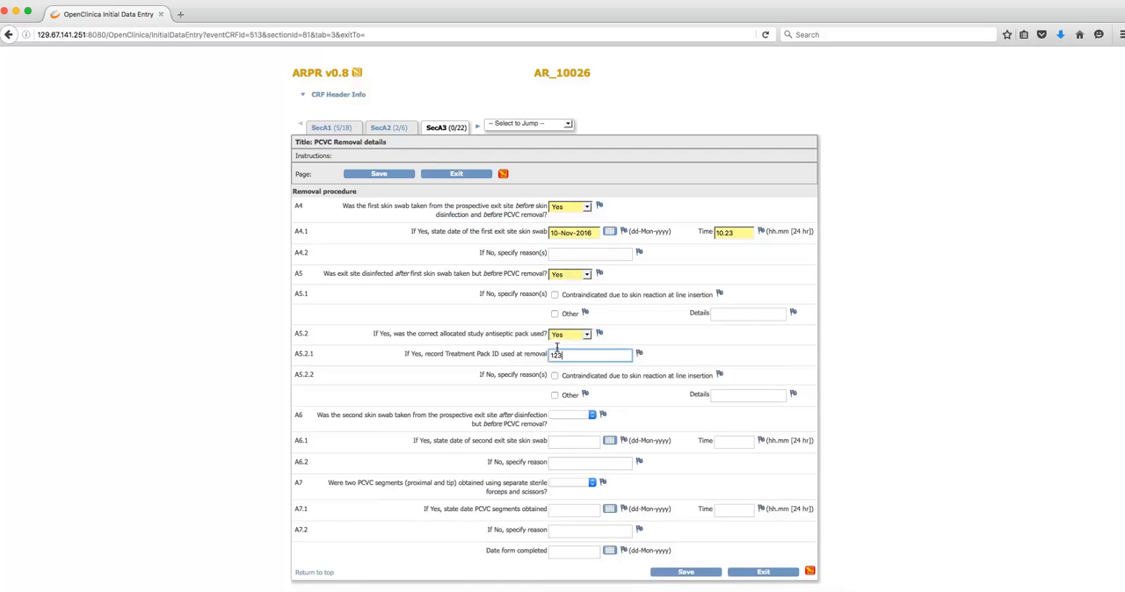
type("46")
- Answer Yes to the second skin swab (A6) and record its date and time (A6.1) as 10-Nov-2016 at 10.24
left_click(567, 417)
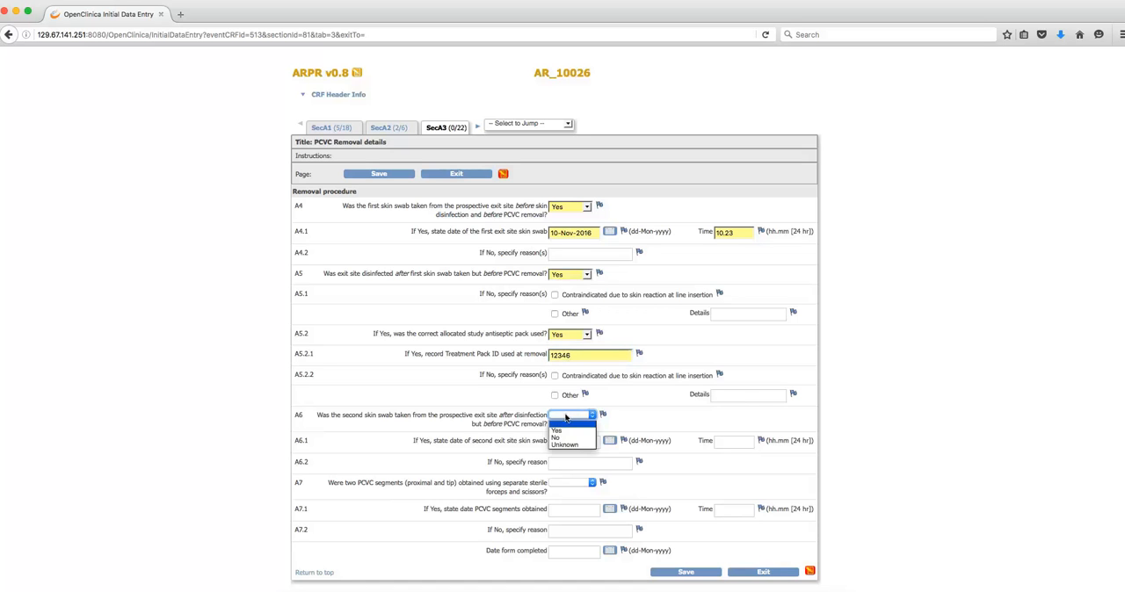
left_click(566, 431)
left_click(611, 441)
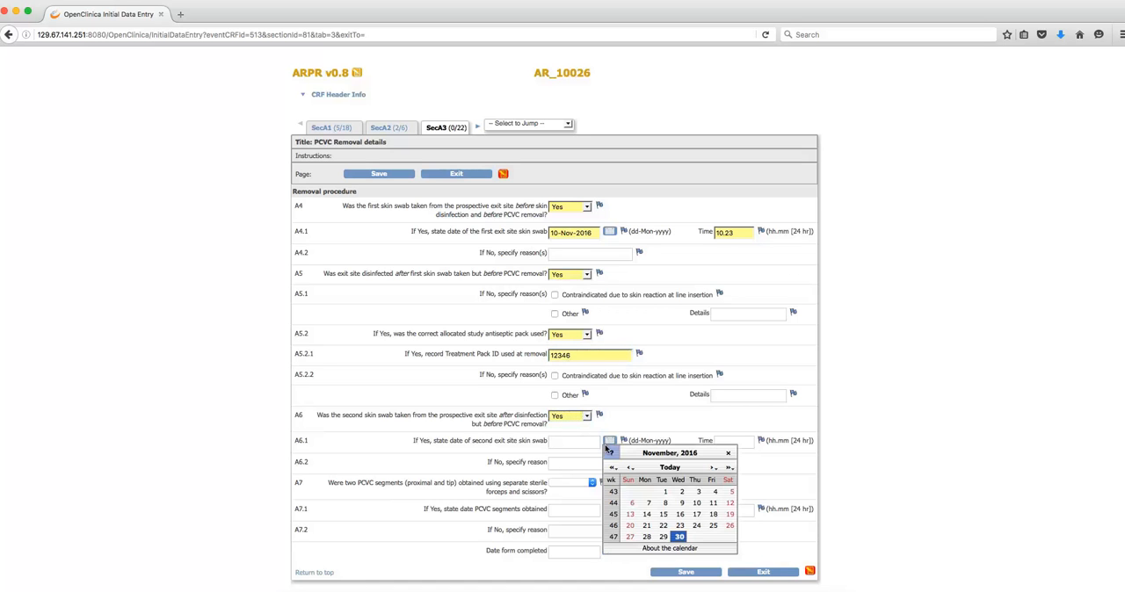
left_click(696, 502)
left_click(740, 440)
type("10.24")
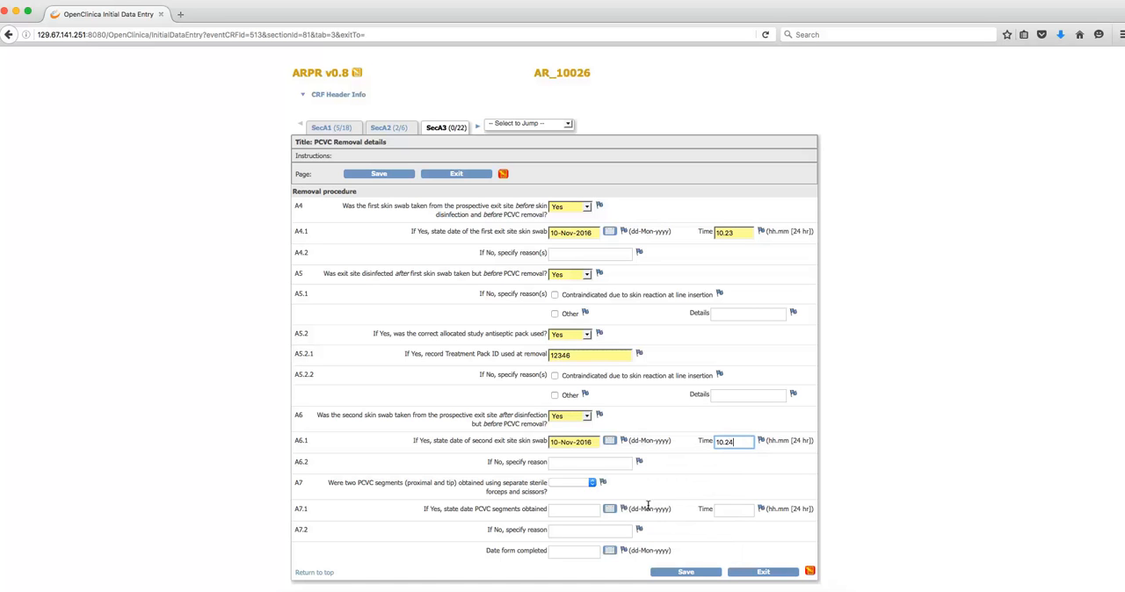
- Answer Yes to obtaining two PCVC segments (A7) and record their date and time (A7.1) as 10-Nov-2016 at 10.45
left_click(558, 483)
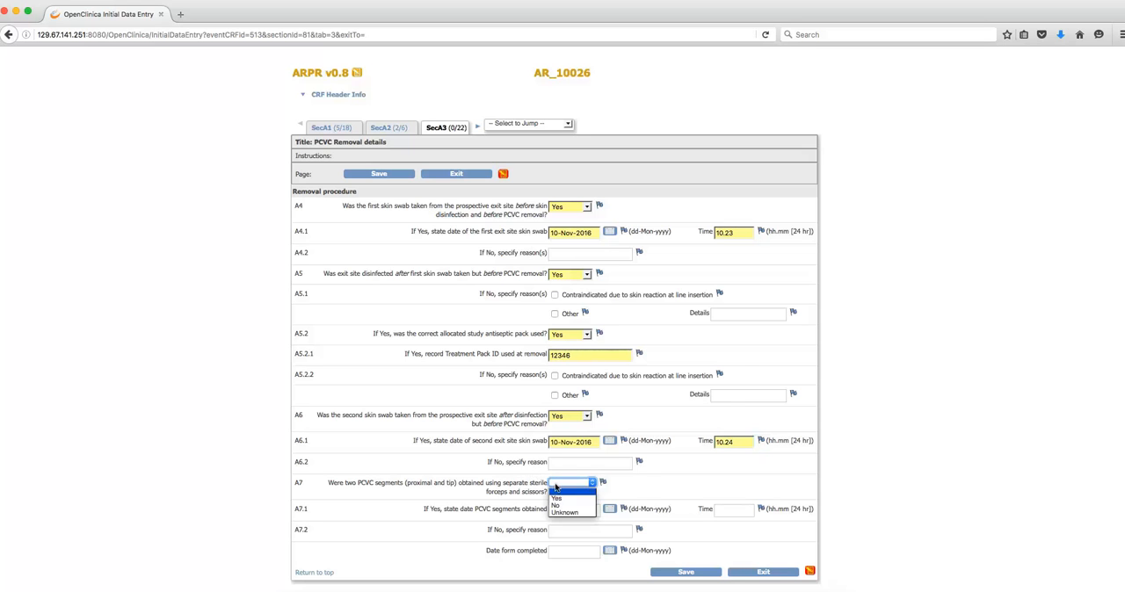
left_click(558, 500)
left_click(609, 512)
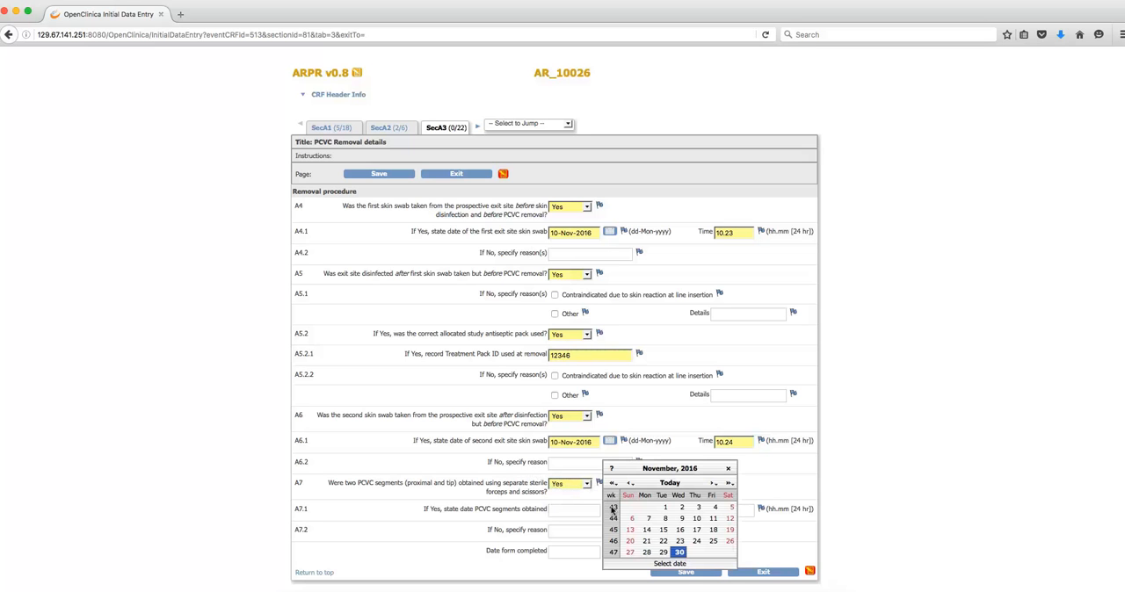
left_click(691, 527)
left_click(722, 509)
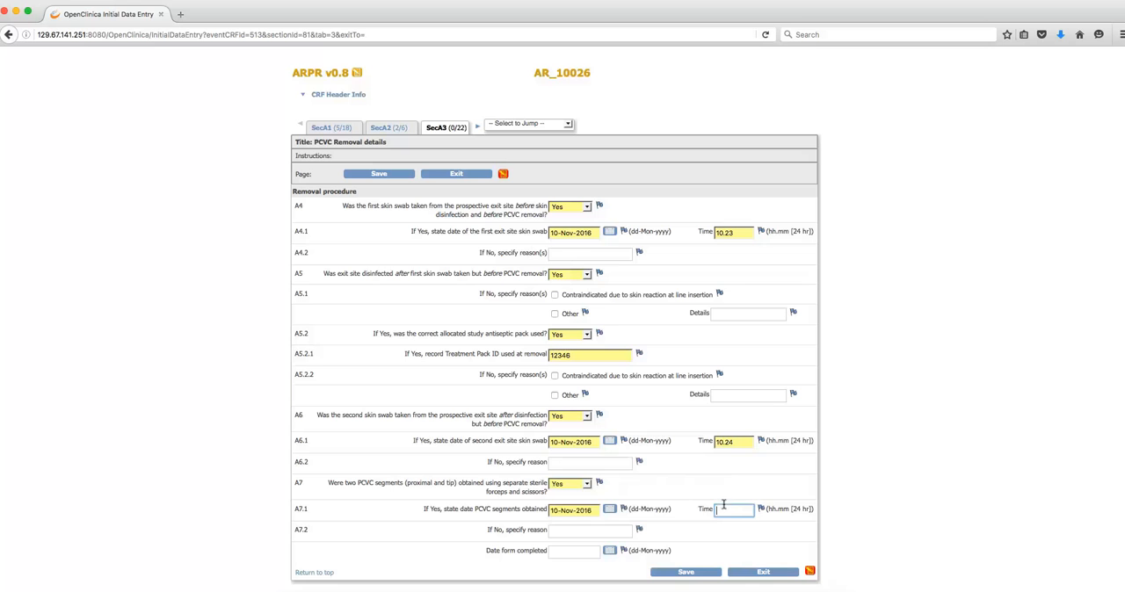
type("10.45")
- Set the date form completed to 10-Nov-2016 and try to save section SecA3
left_click(610, 551)
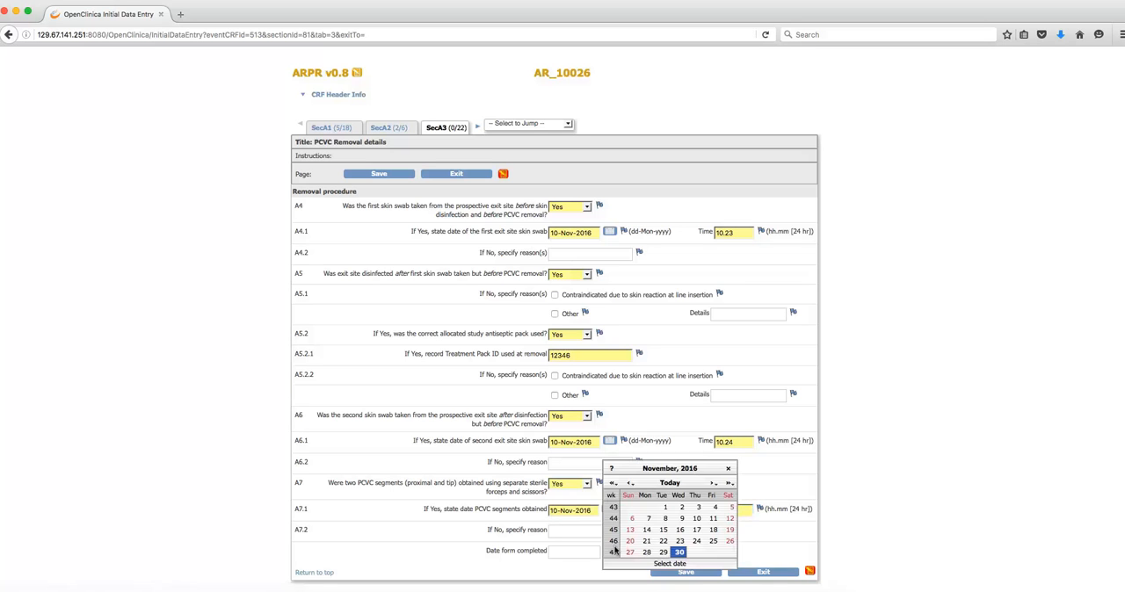
left_click(695, 518)
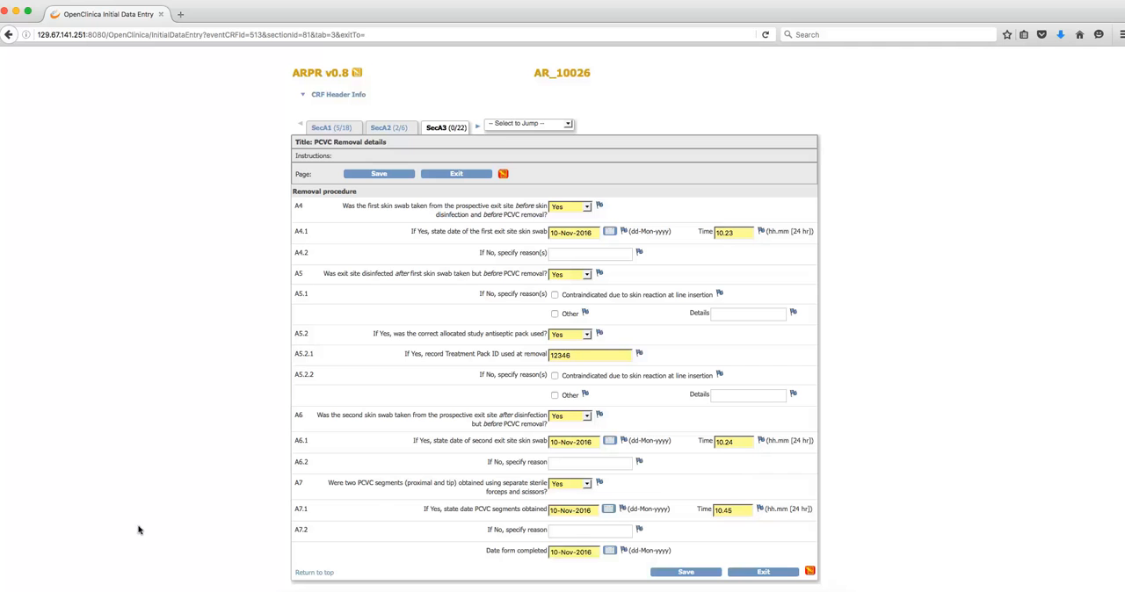
left_click(686, 573)
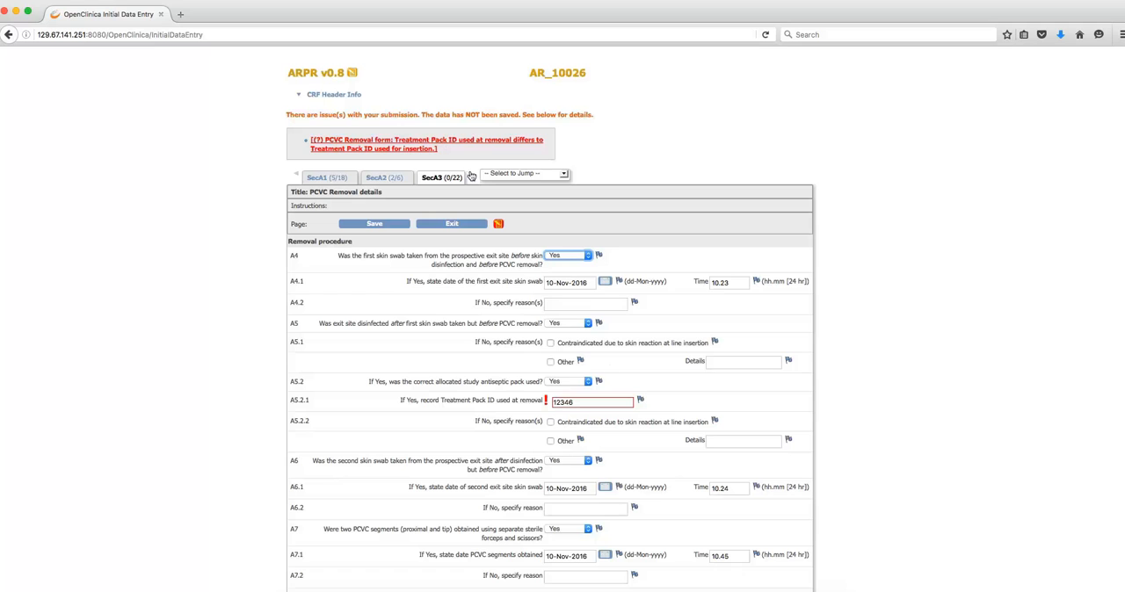
- Correct the Treatment Pack ID used at removal (A5.2.1) to 12345 and save section SecA3
left_click(587, 397)
key("BackSpace")
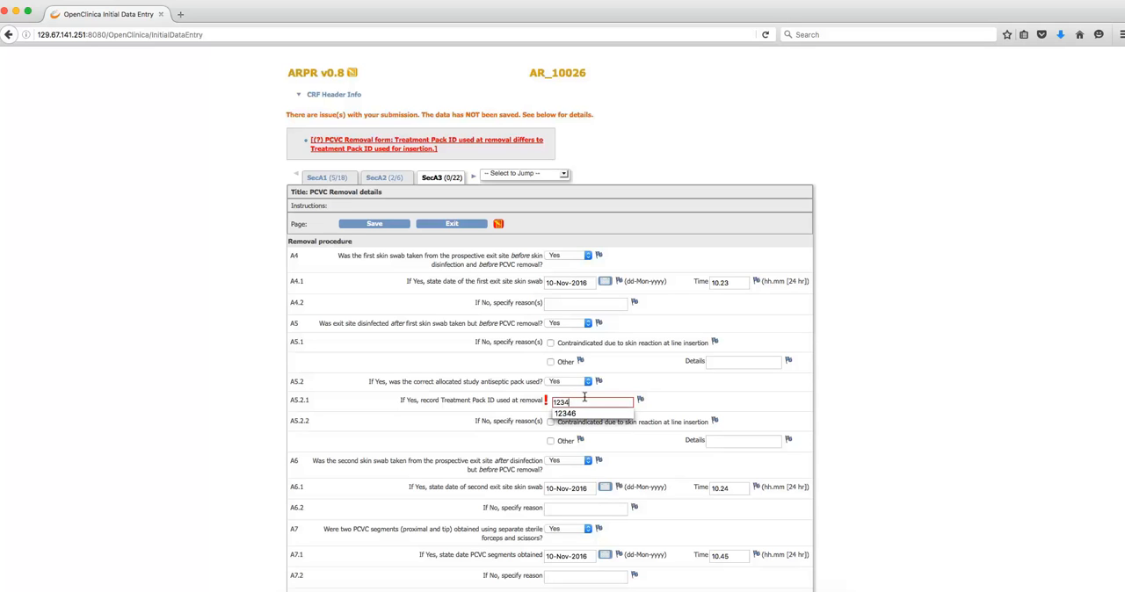
type("5")
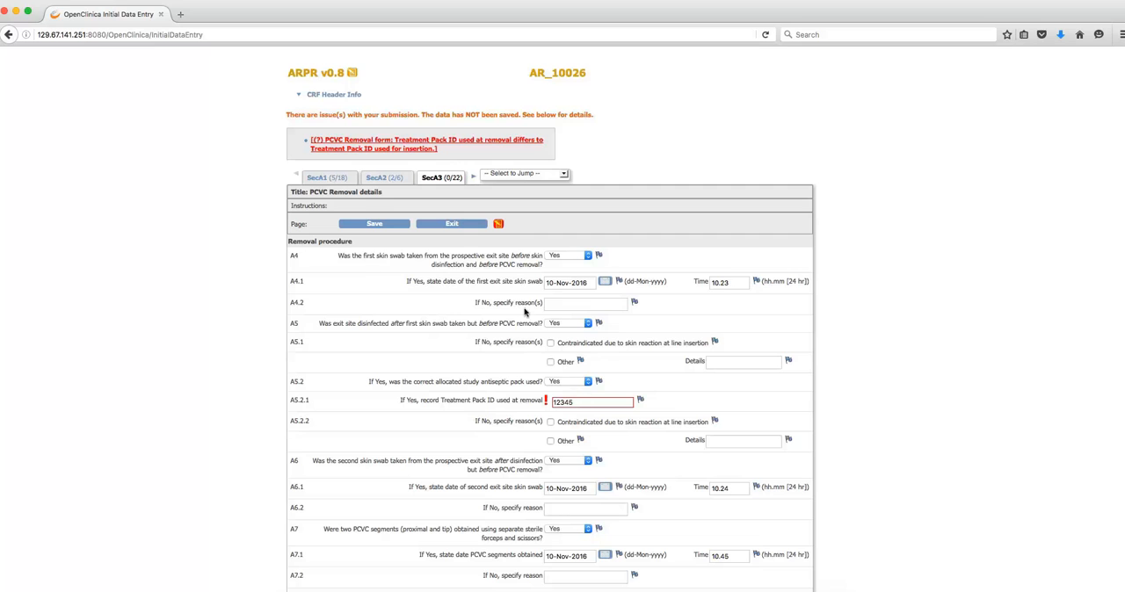
left_click(374, 225)
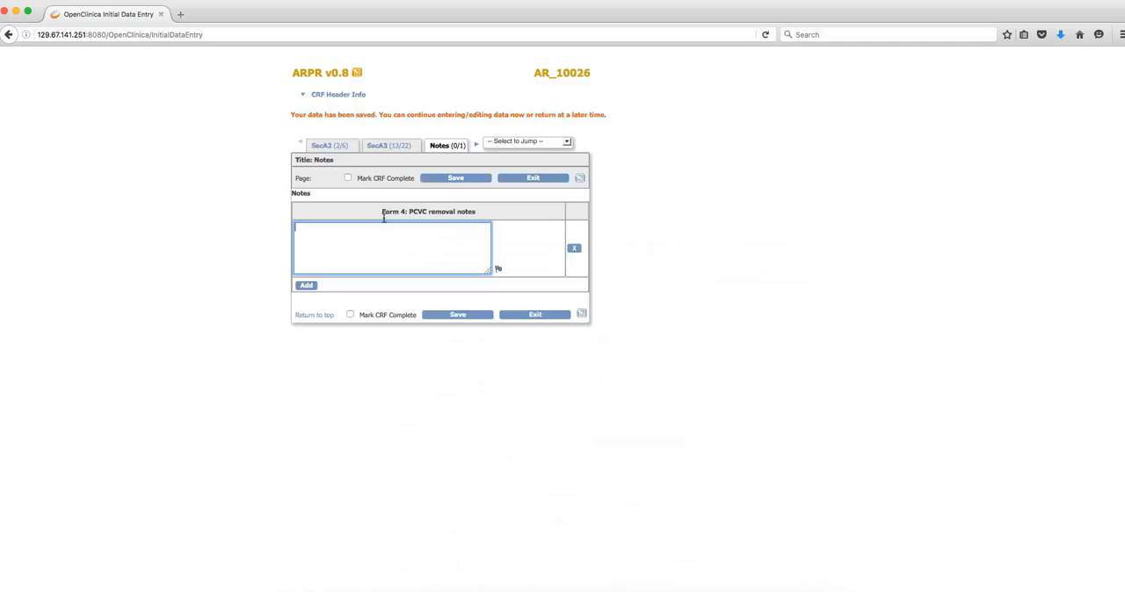
- Check the saved removal procedure entries in SecA3 and return to the Notes section
left_click(383, 145)
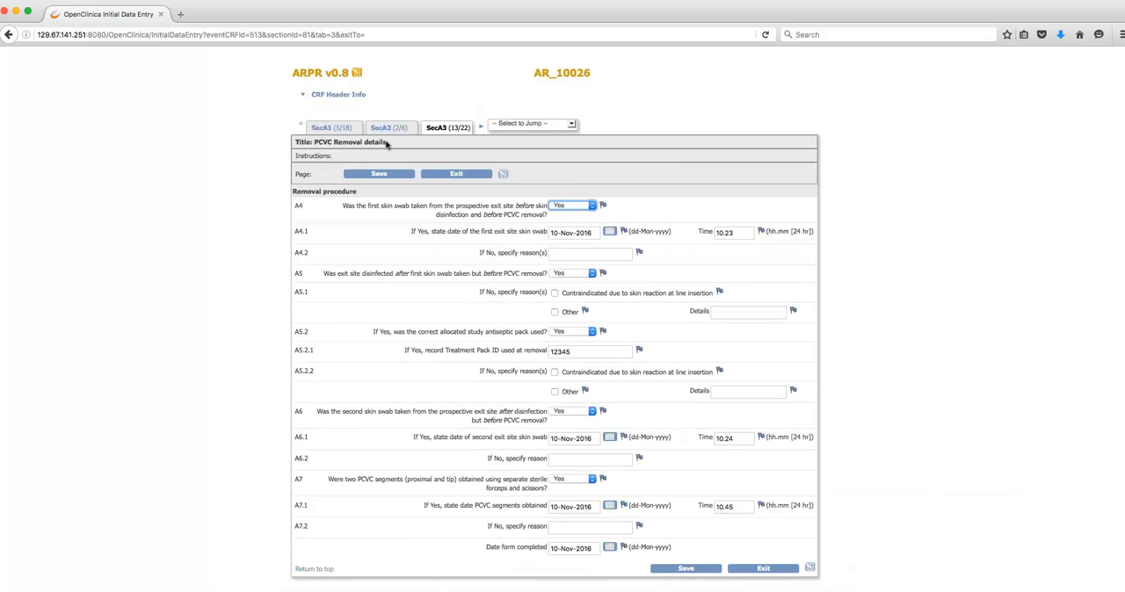
left_click(505, 124)
left_click(508, 160)
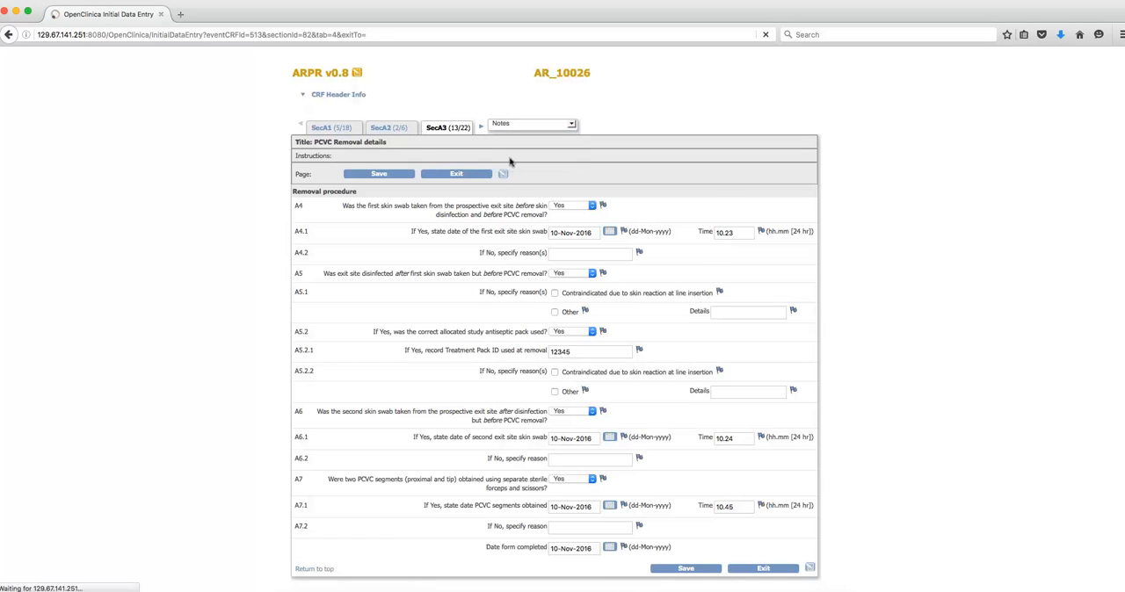
- Mark the ARPR form as complete from its Notes section, accept finalizing data entry, and save the form
left_click(348, 161)
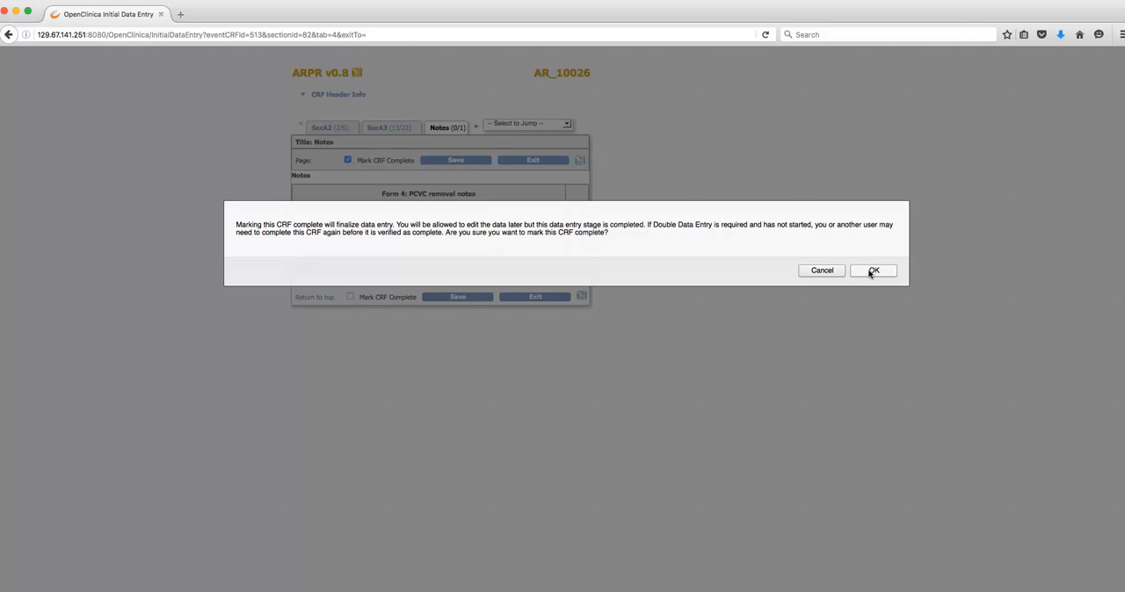
left_click(871, 273)
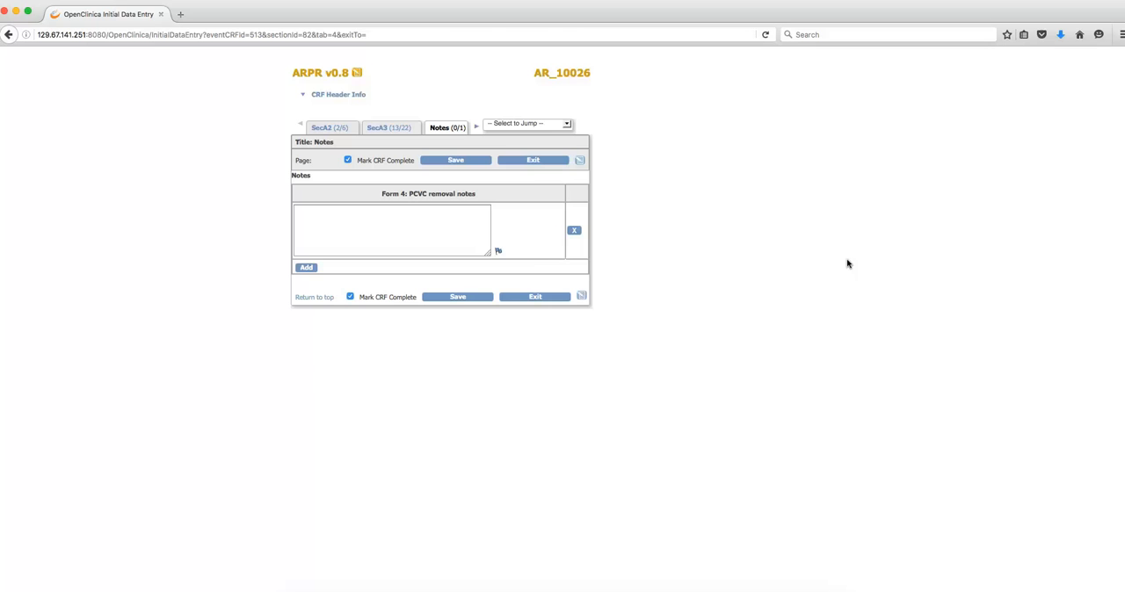
left_click(465, 161)
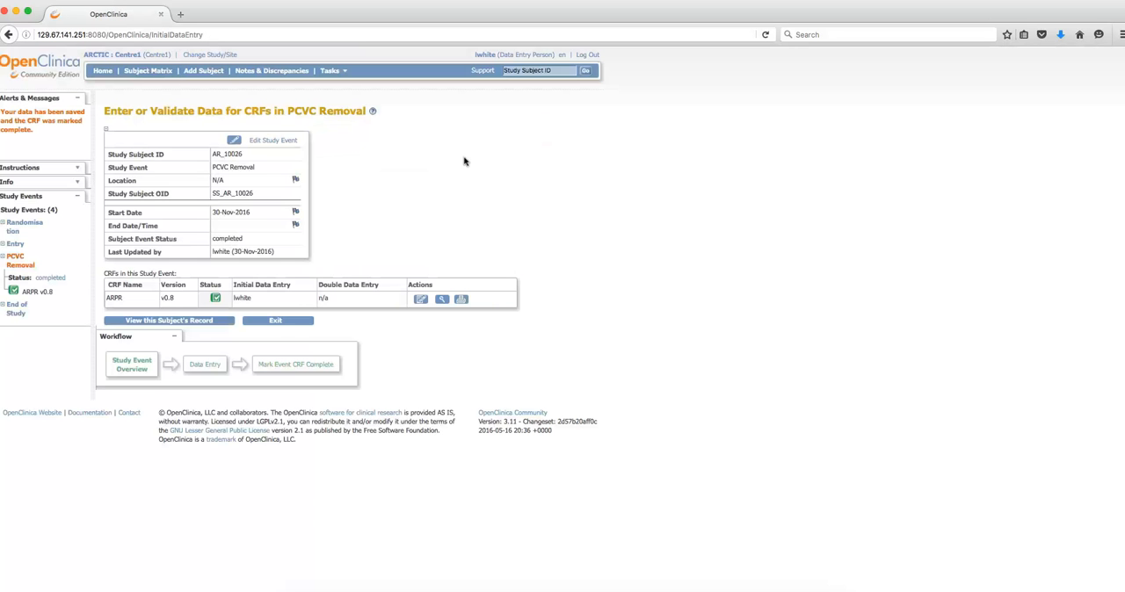
- From the Subject Matrix, view the ARUE form in the second subject's completed Unsuccessful Catheterisation event and exit it
left_click(152, 70)
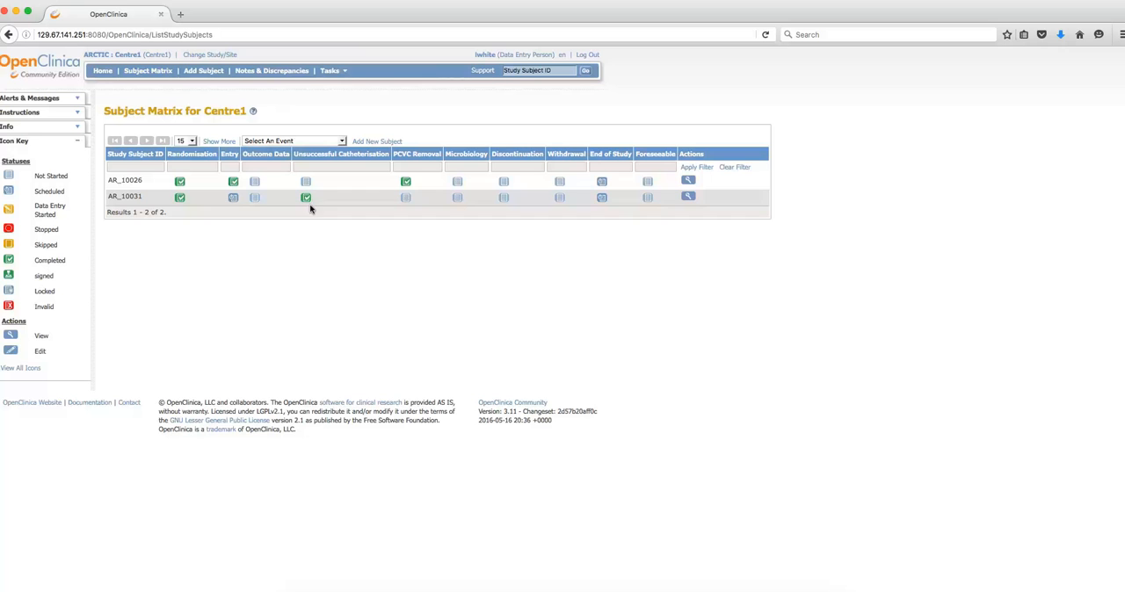
mouse_move(305, 197)
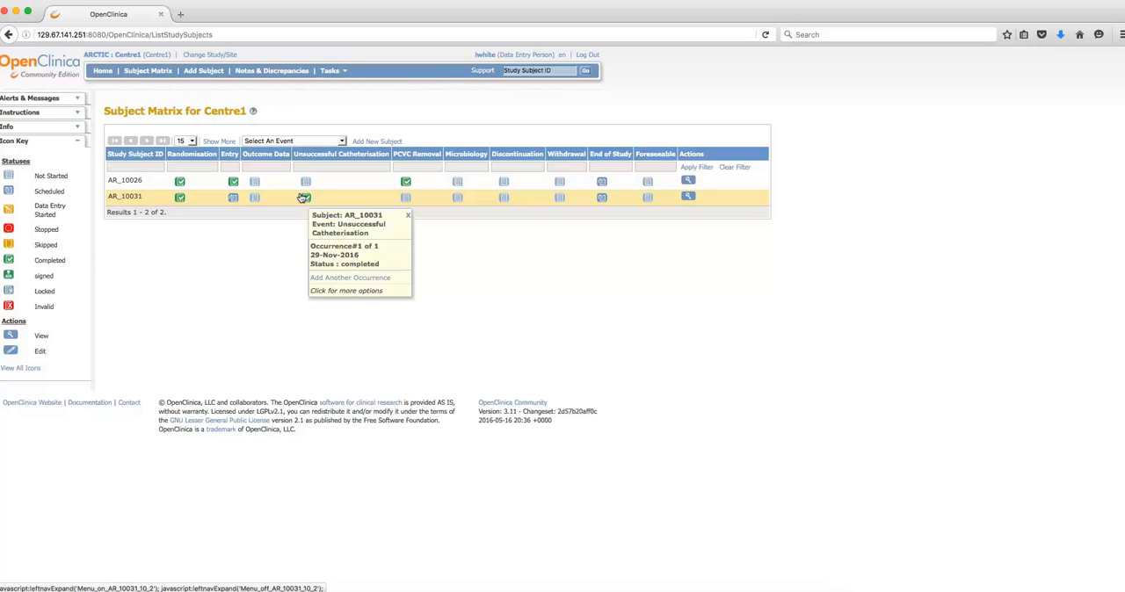
left_click(302, 199)
left_click(356, 291)
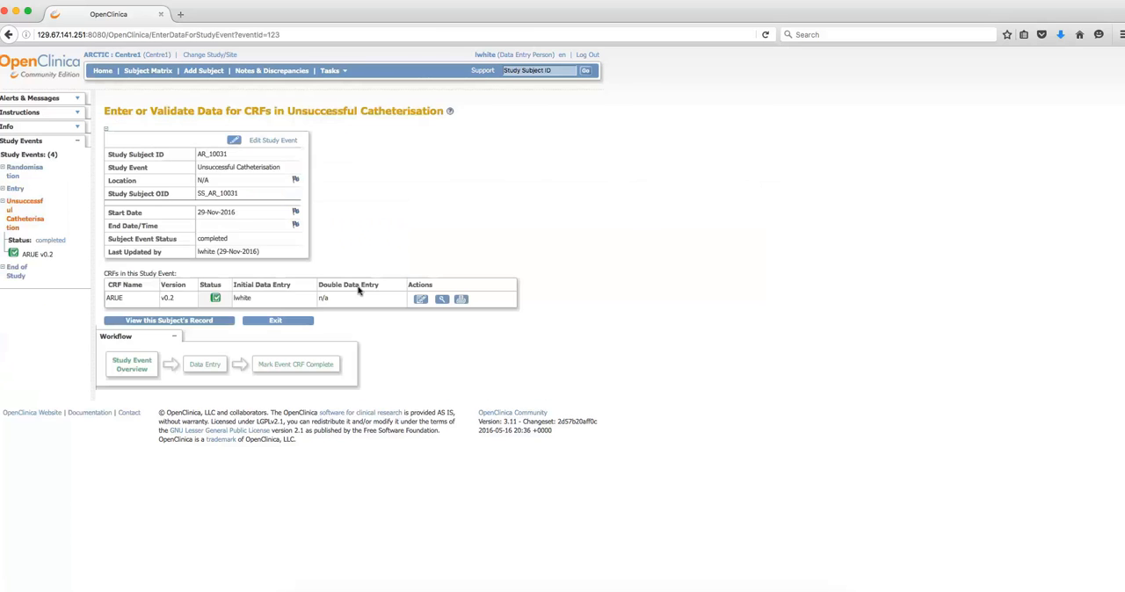
left_click(437, 299)
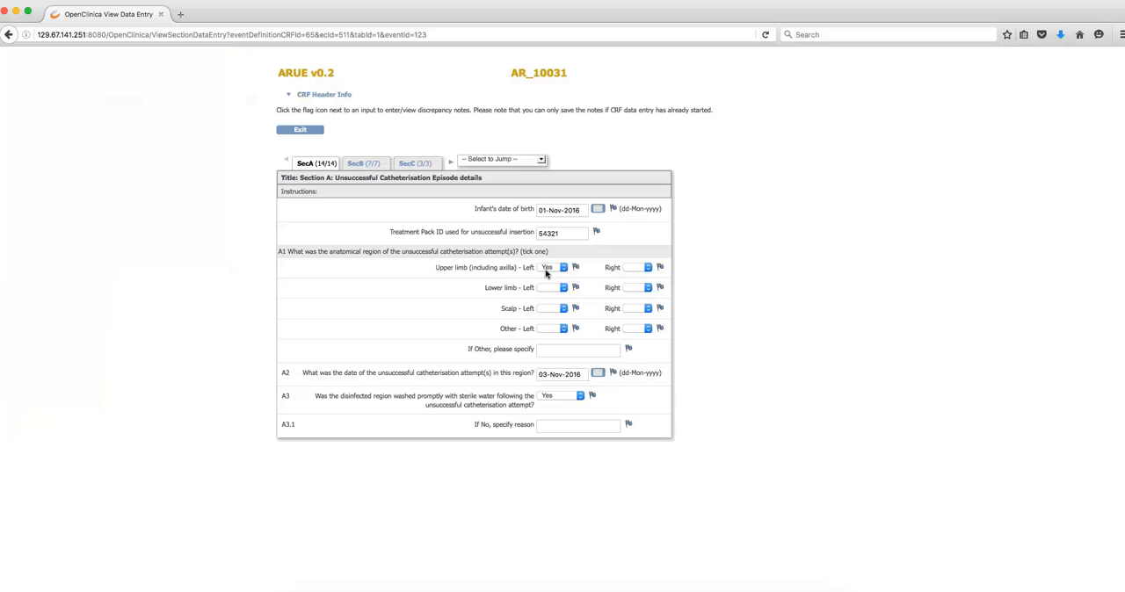
left_click(298, 131)
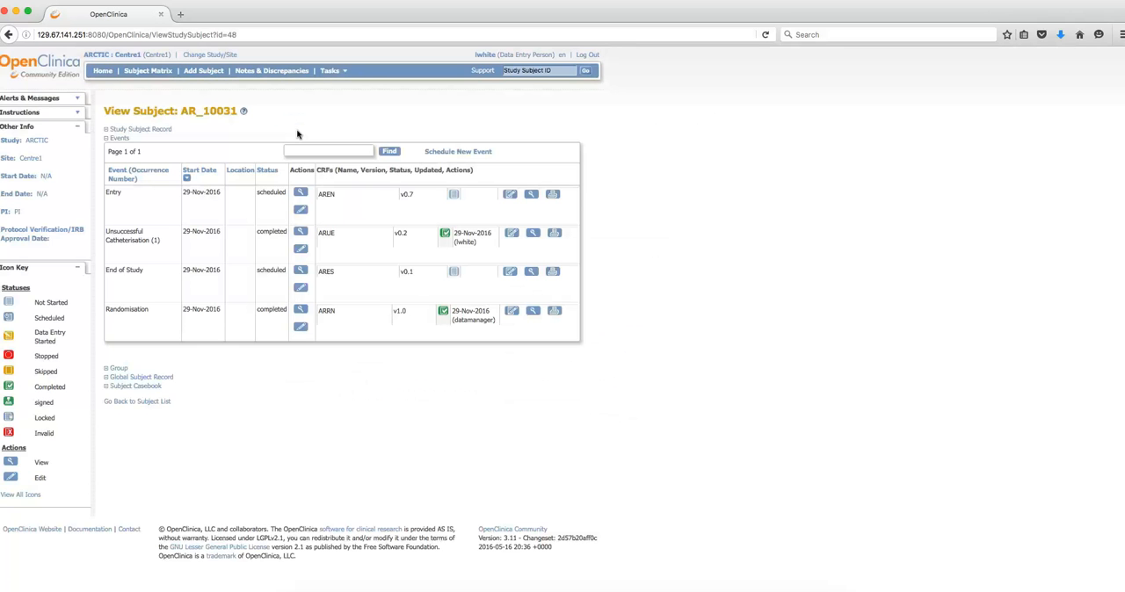
- From the Subject Matrix, add another Unsuccessful Catheterisation occurrence for the second subject, starting 30-Nov-2016, and proceed to data entry
left_click(154, 70)
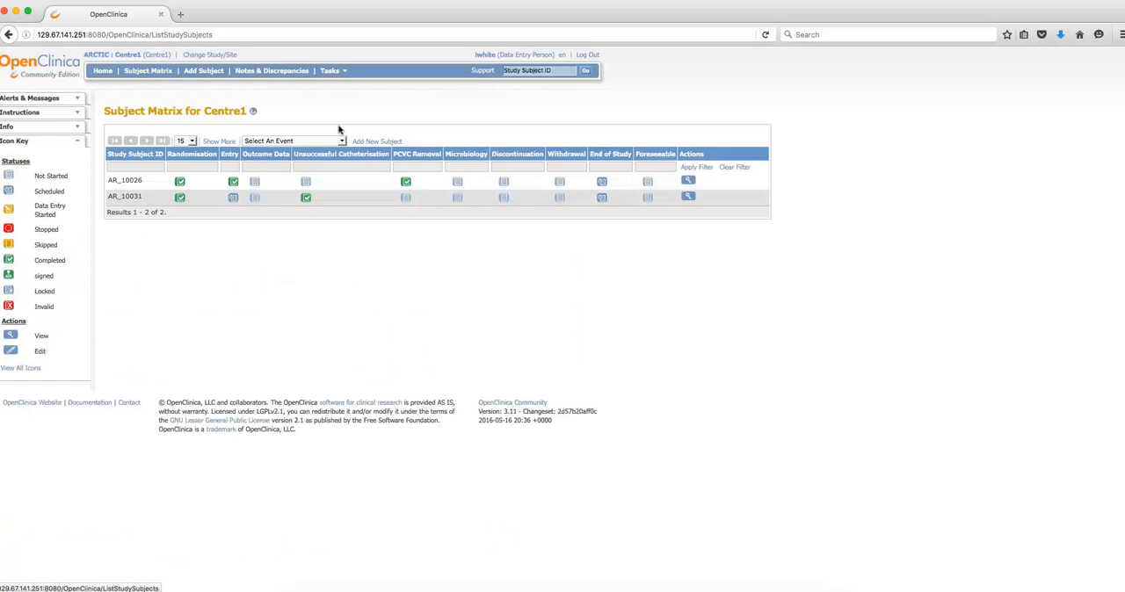
mouse_move(303, 196)
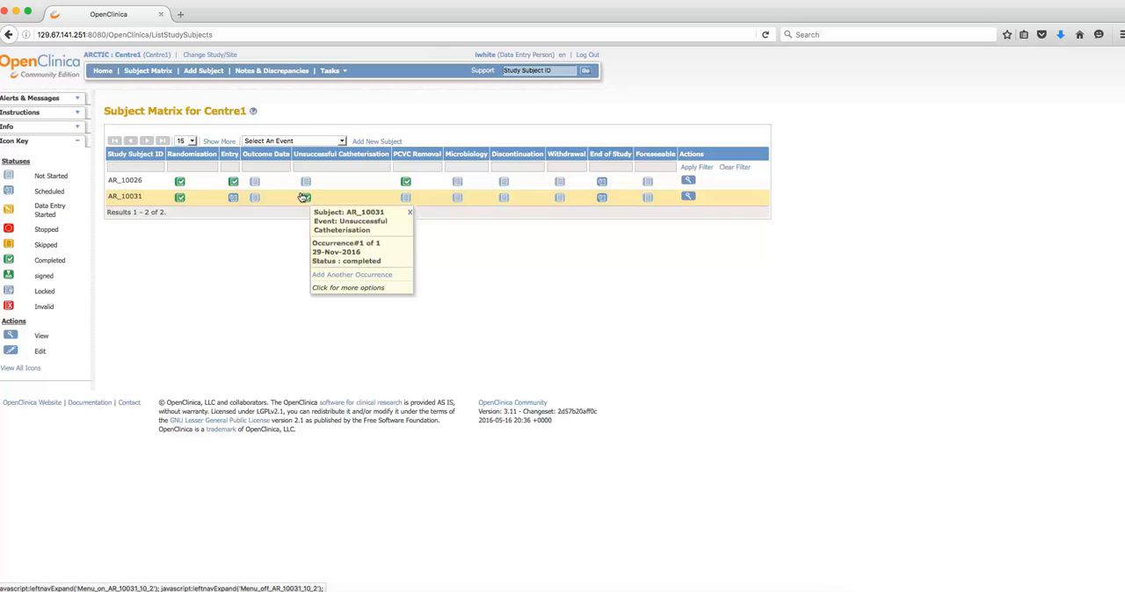
left_click(303, 197)
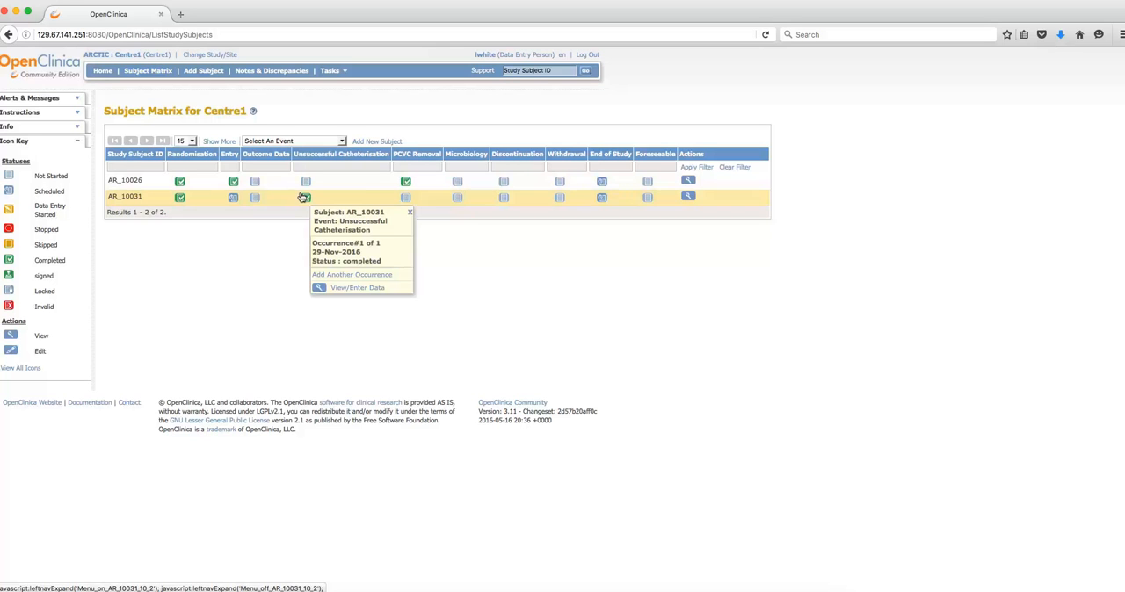
left_click(383, 275)
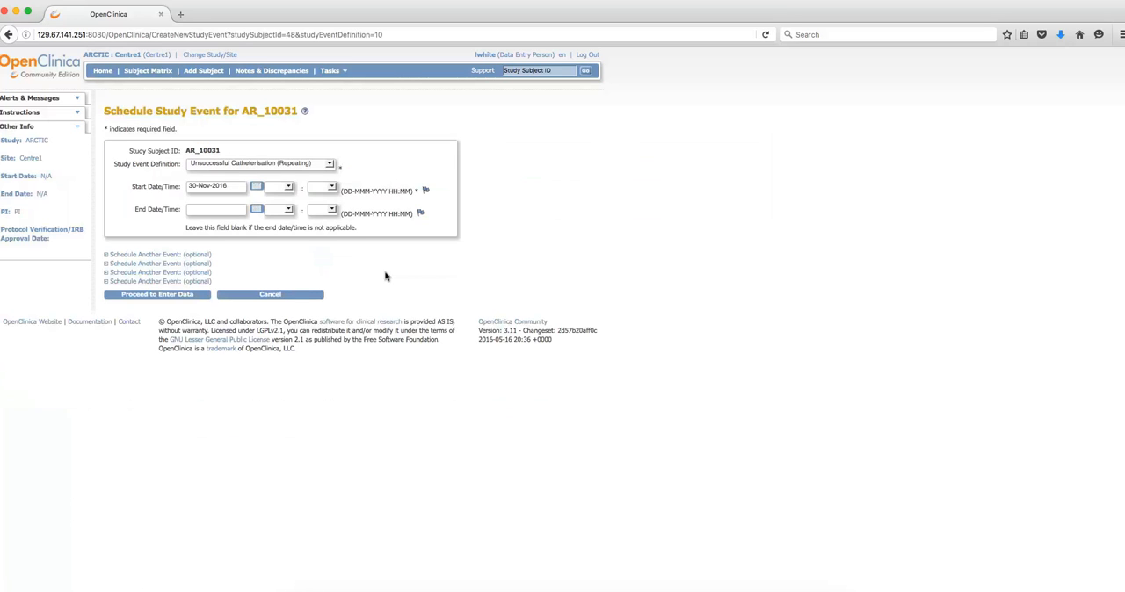
left_click(169, 295)
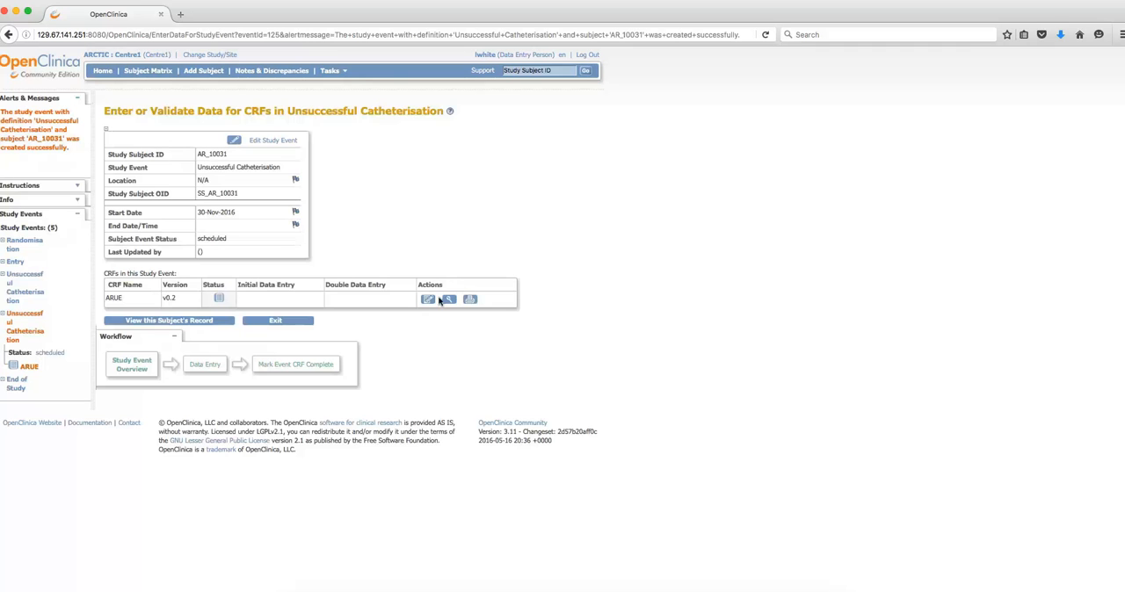
- Open the new event's ARUE form for data entry; enter the infant's date of birth, Treatment Pack ID 54321, and Yes for Upper limb - Right
left_click(427, 298)
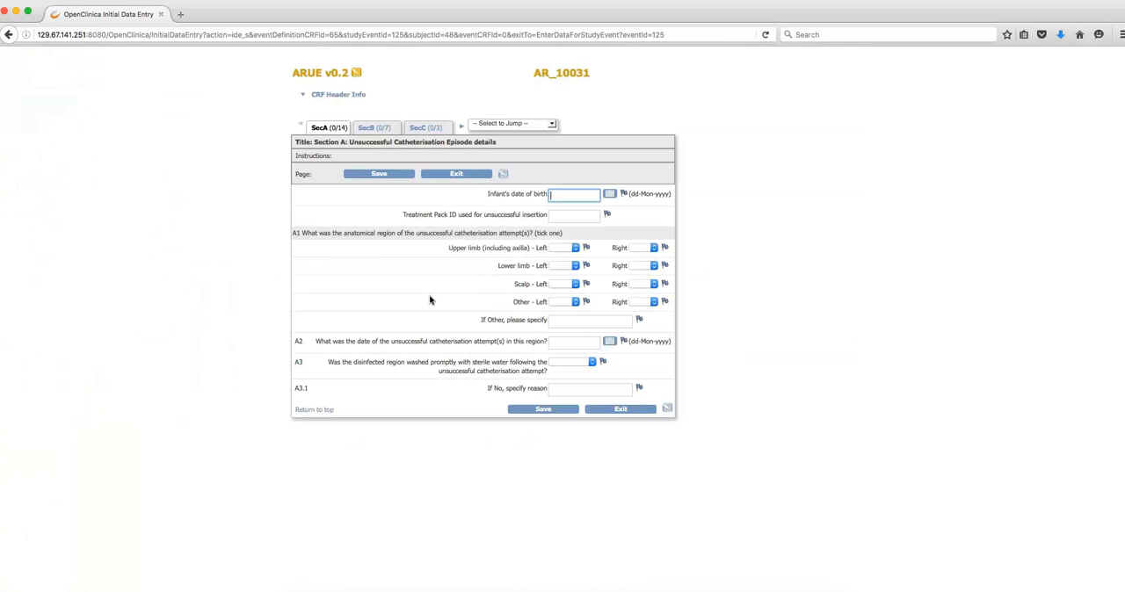
left_click(611, 195)
left_click(665, 244)
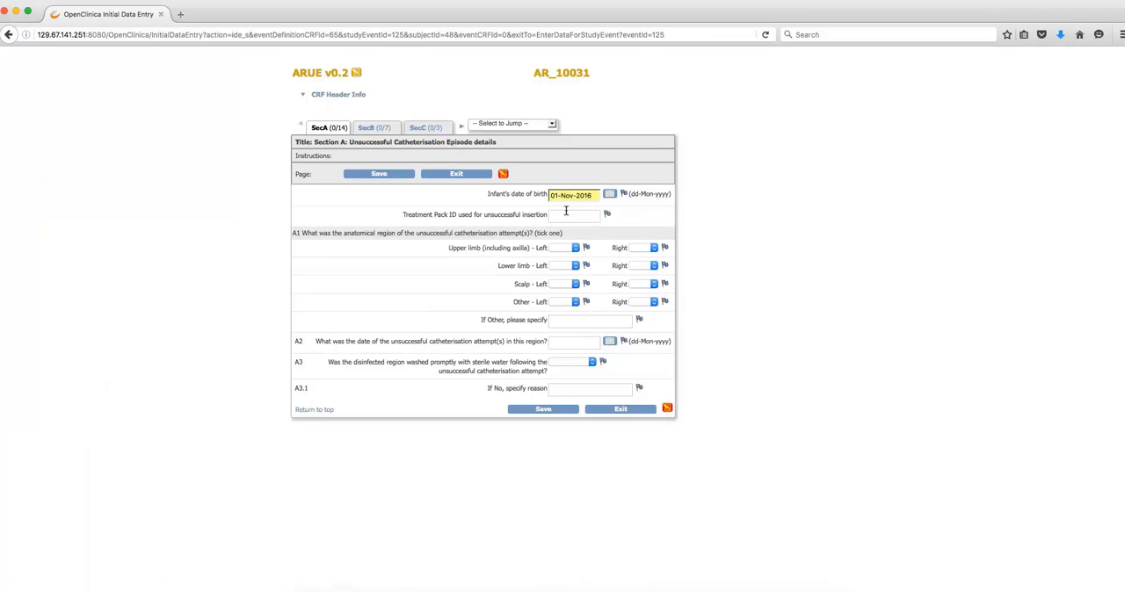
left_click(566, 211)
type("54321")
left_click(648, 248)
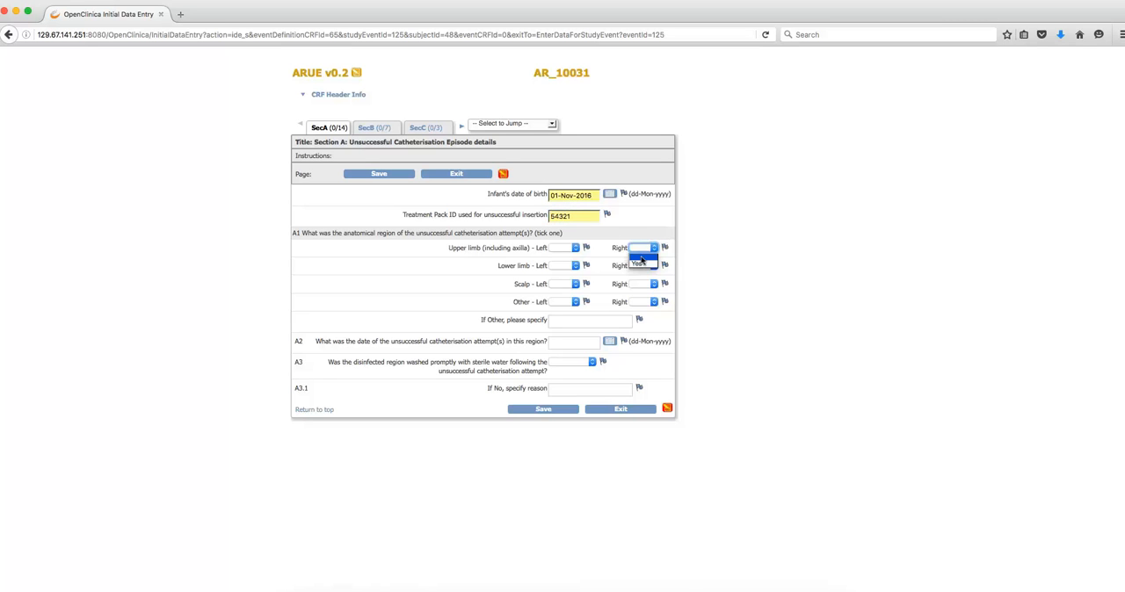
left_click(641, 265)
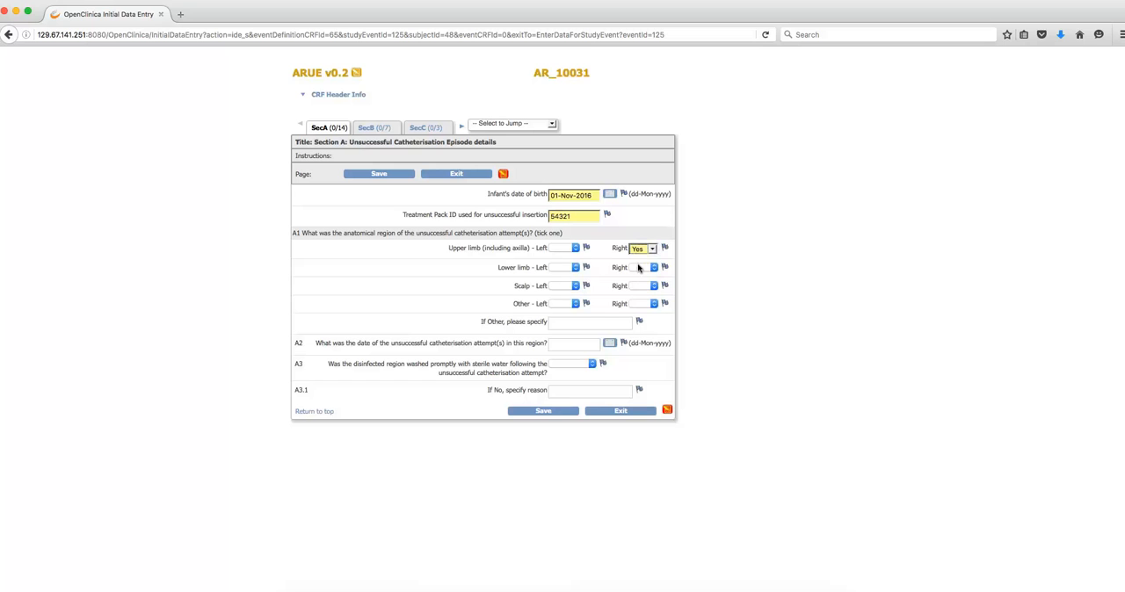
- Set the unsuccessful attempt date (A2) to 03-Nov-2016, answer Yes to prompt sterile water washing (A3), and save SecA
left_click(605, 344)
left_click(693, 395)
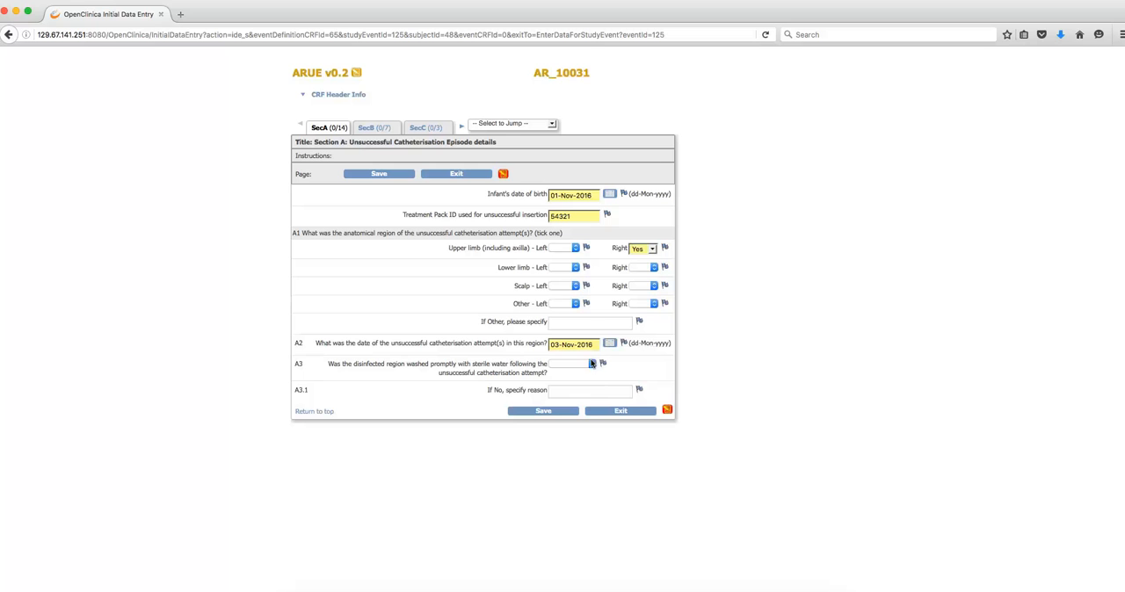
left_click(588, 366)
left_click(557, 379)
left_click(544, 412)
- In SecC, set the date form completed to 10-Nov-2016, answer Yes to the PI question (C1), and save the section
left_click(609, 212)
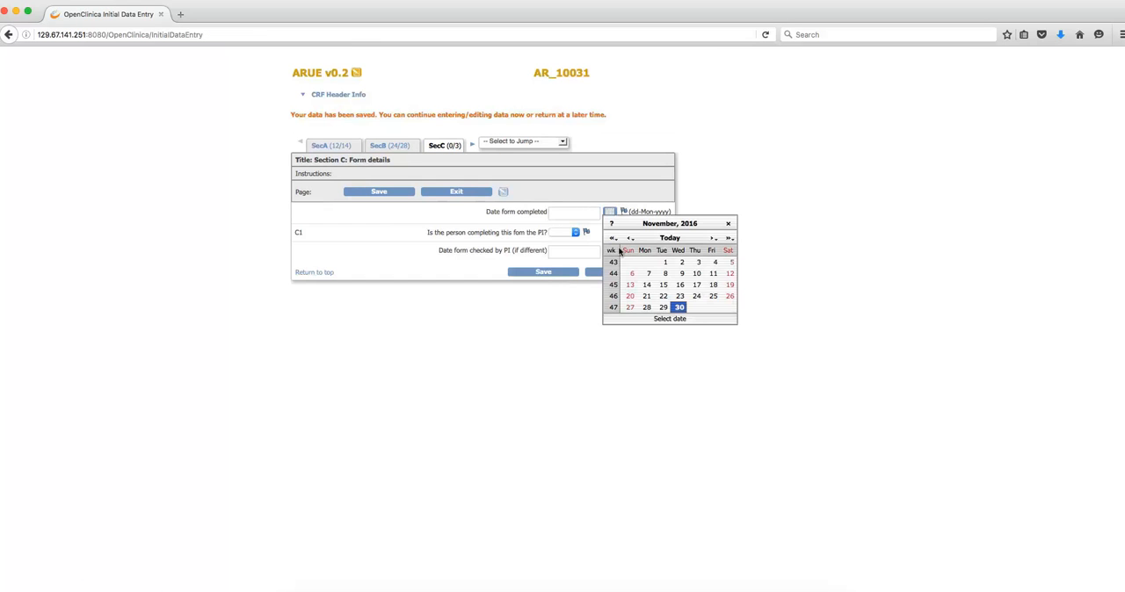
left_click(696, 273)
left_click(557, 232)
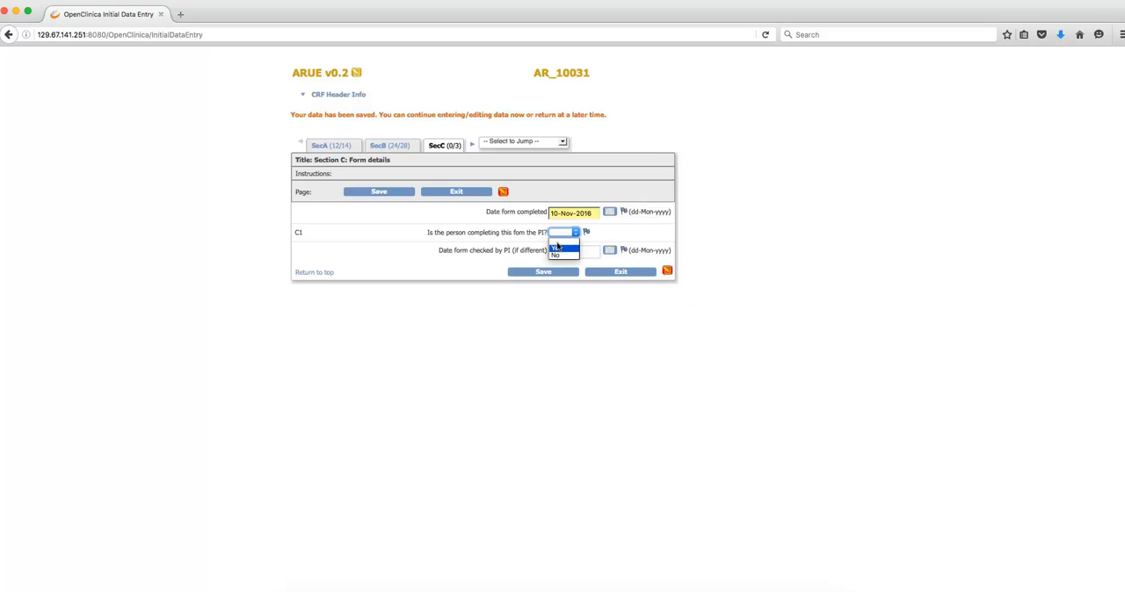
left_click(556, 245)
left_click(545, 274)
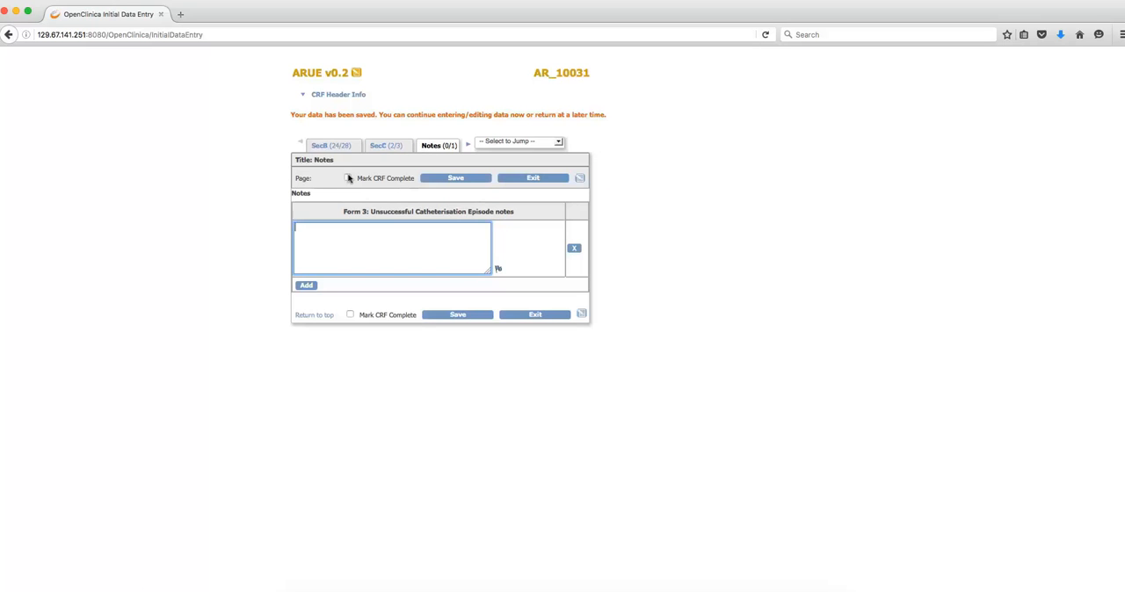
- Mark the ARUE form as complete, accept finalizing data entry, save it, and check the repeated event in the Subject Matrix
left_click(348, 179)
left_click(874, 270)
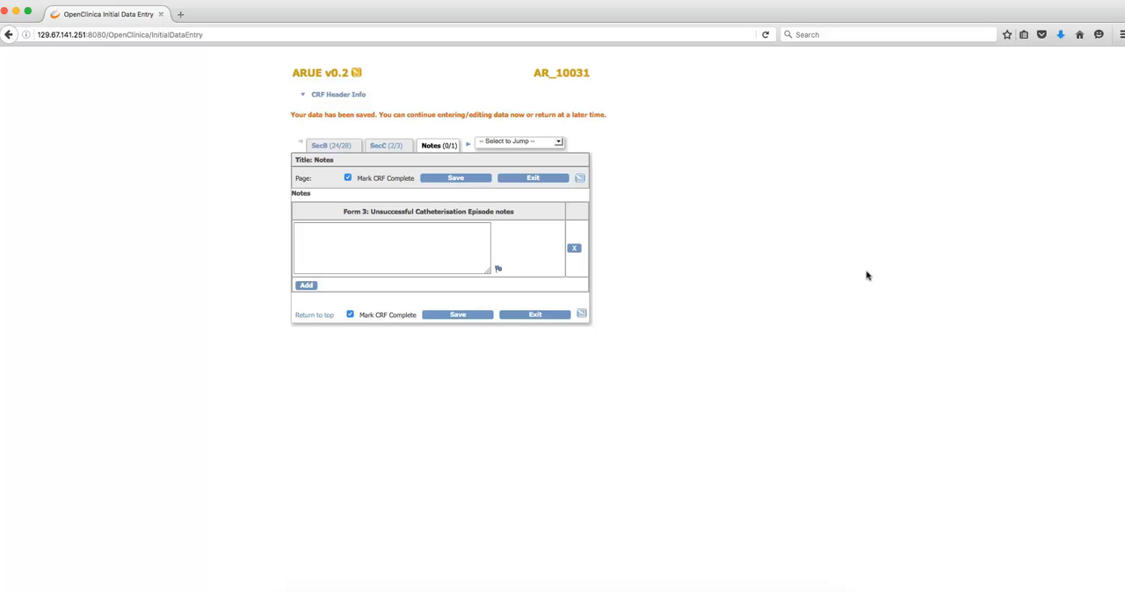
left_click(478, 179)
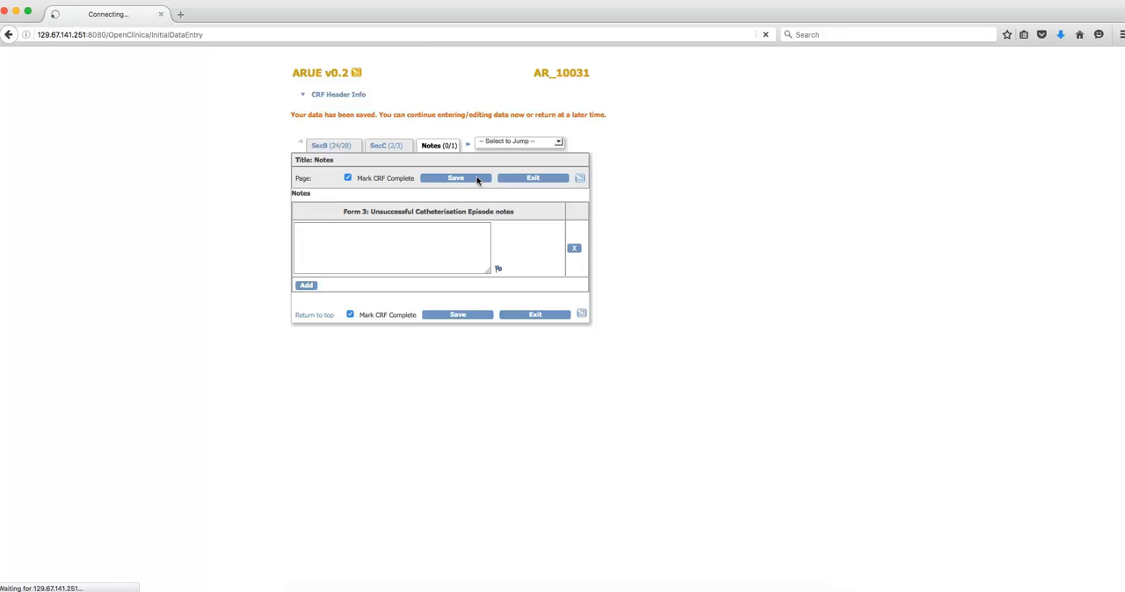
left_click(145, 70)
mouse_move(302, 201)
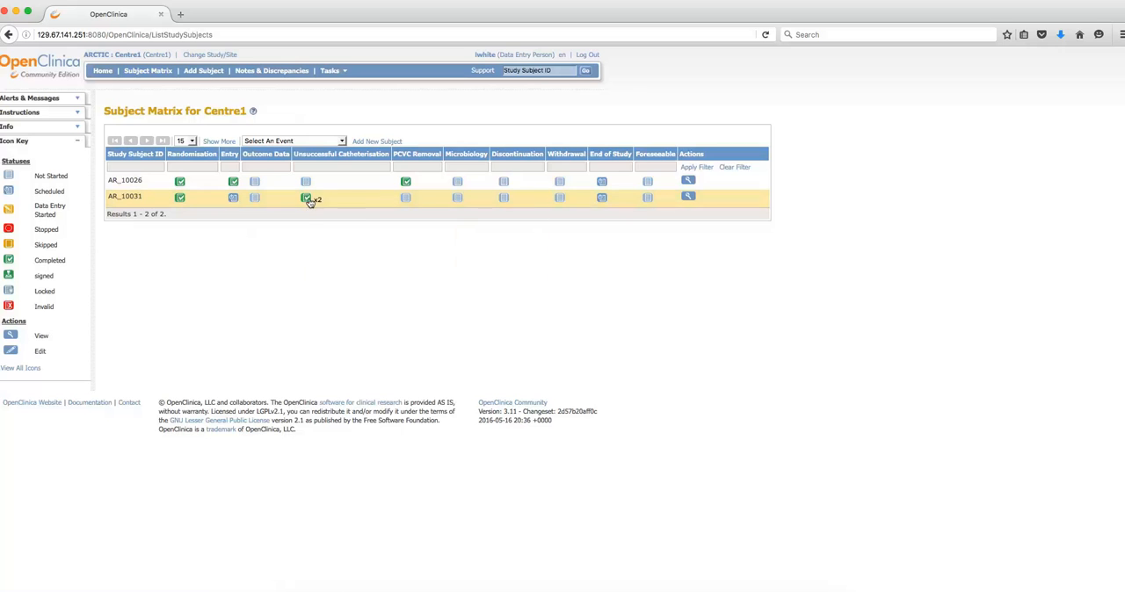